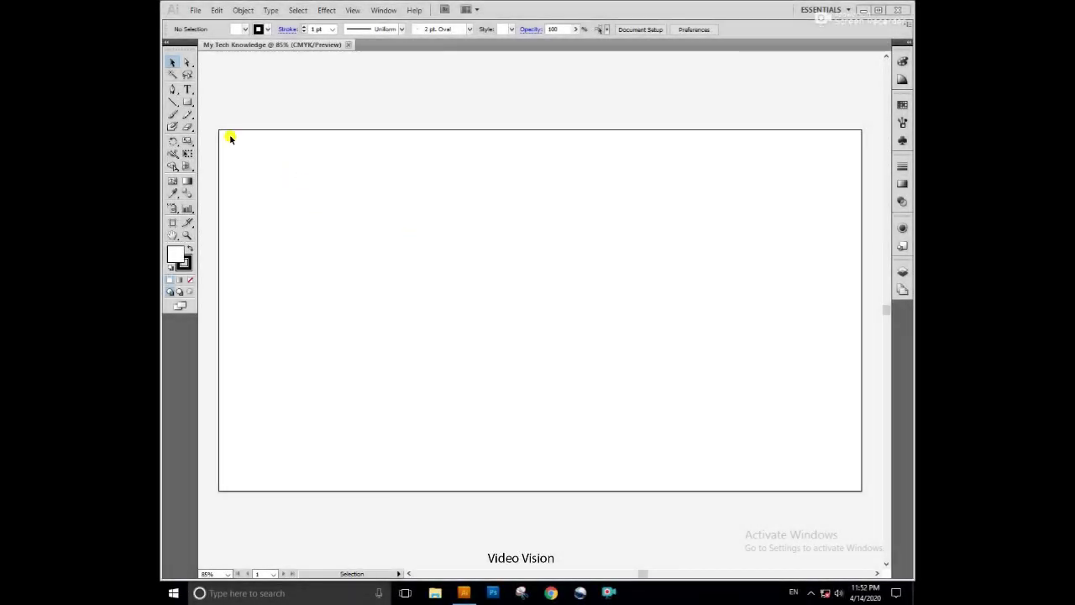
Step: Start a text entry near the artboard top with the font size set to 72 pt
click(188, 90)
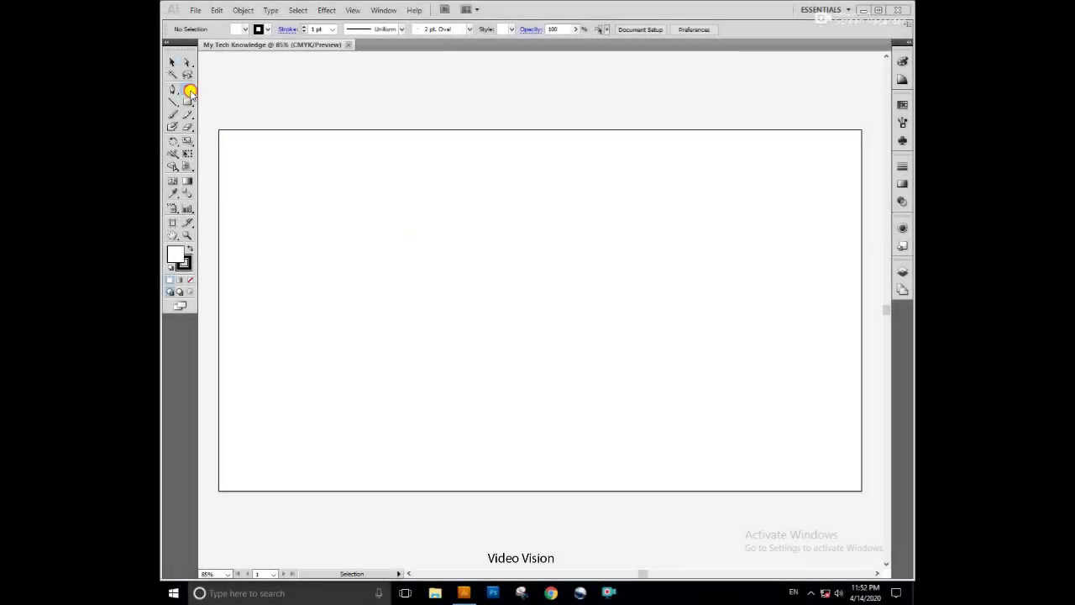
click(398, 189)
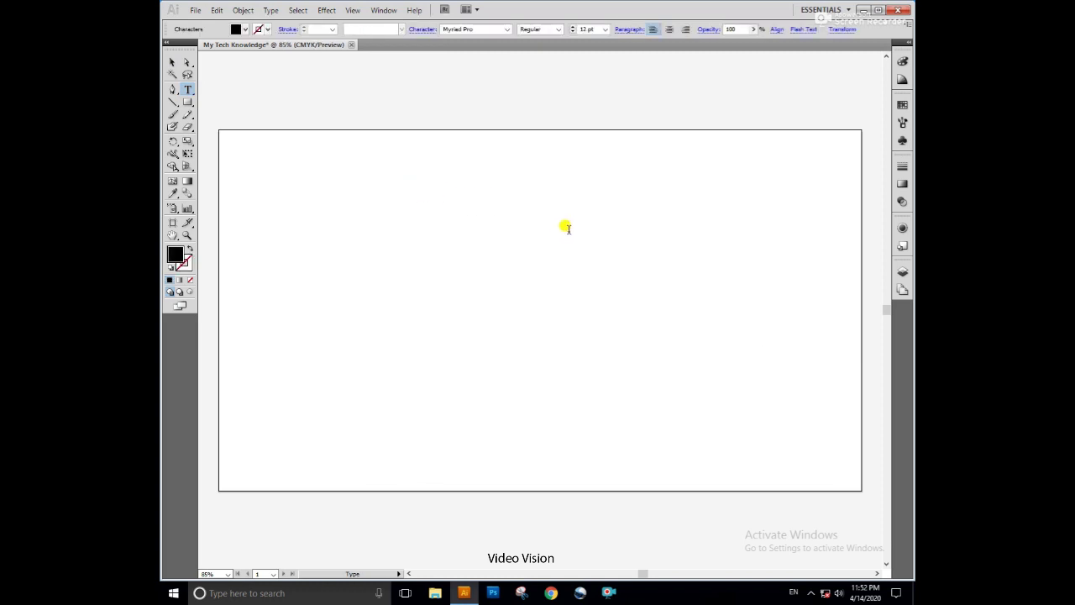
click(604, 30)
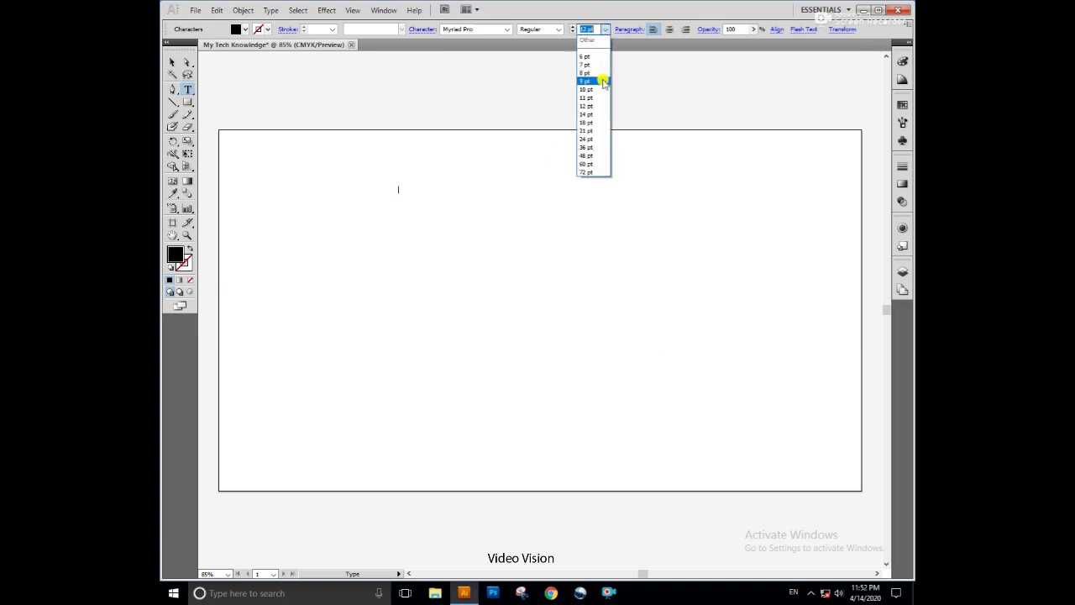
click(593, 147)
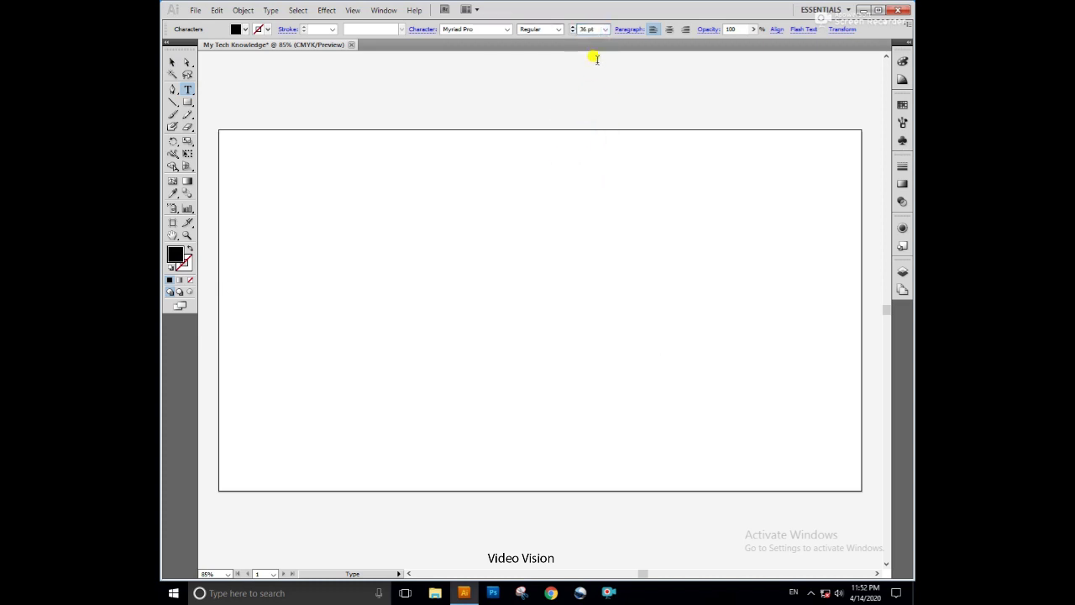
click(604, 30)
click(601, 173)
click(399, 194)
Step: Type the three-line message 'Hello friends / Today we will show you how to design a logo for your / YouTube channel...!'
text(Hello )
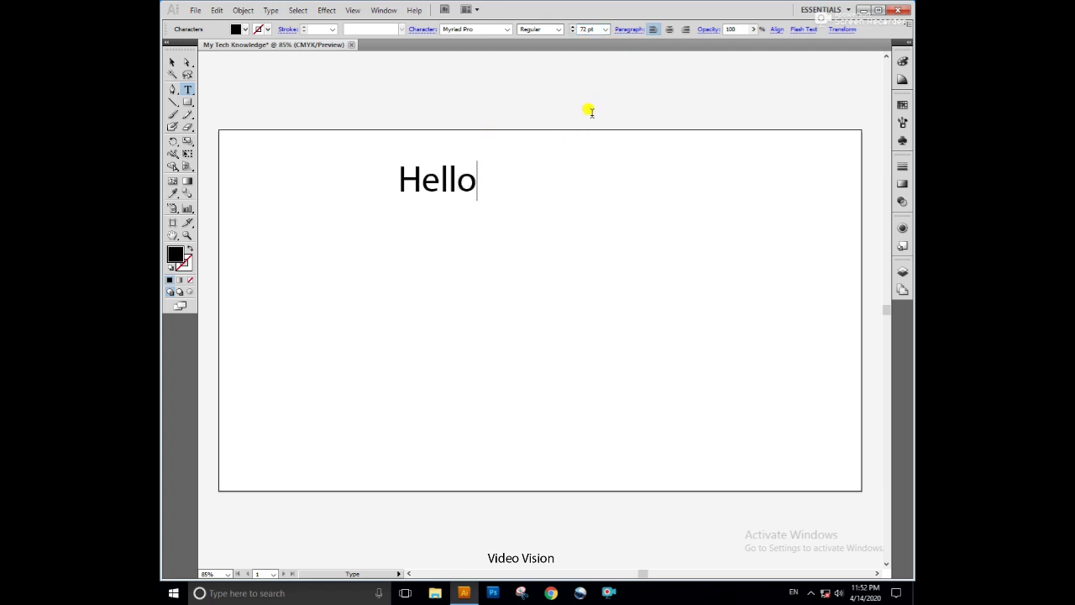
text(friends)
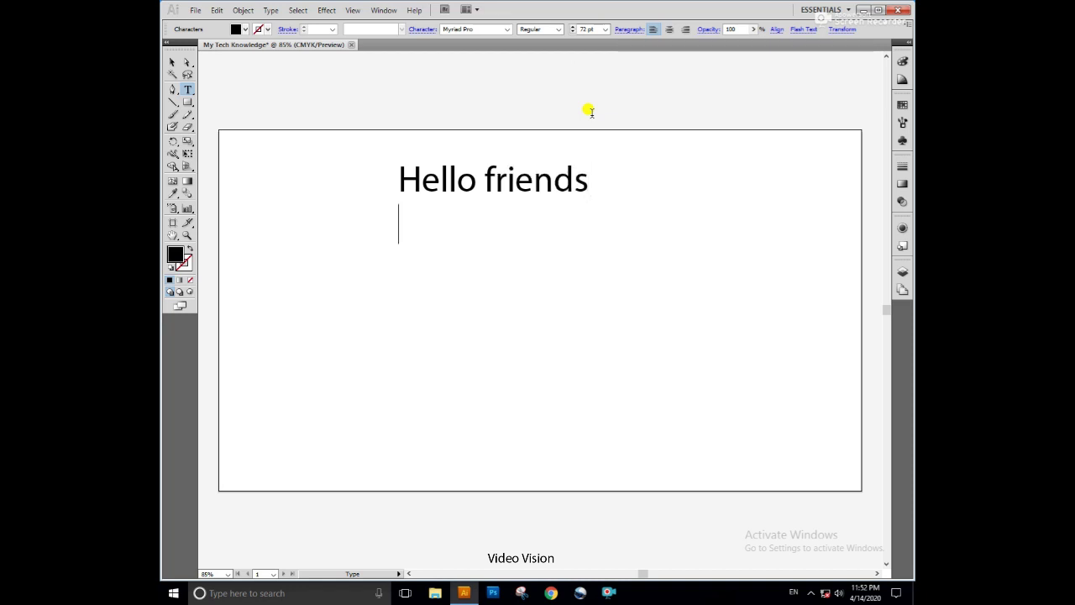
key(Return)
text(Today we will )
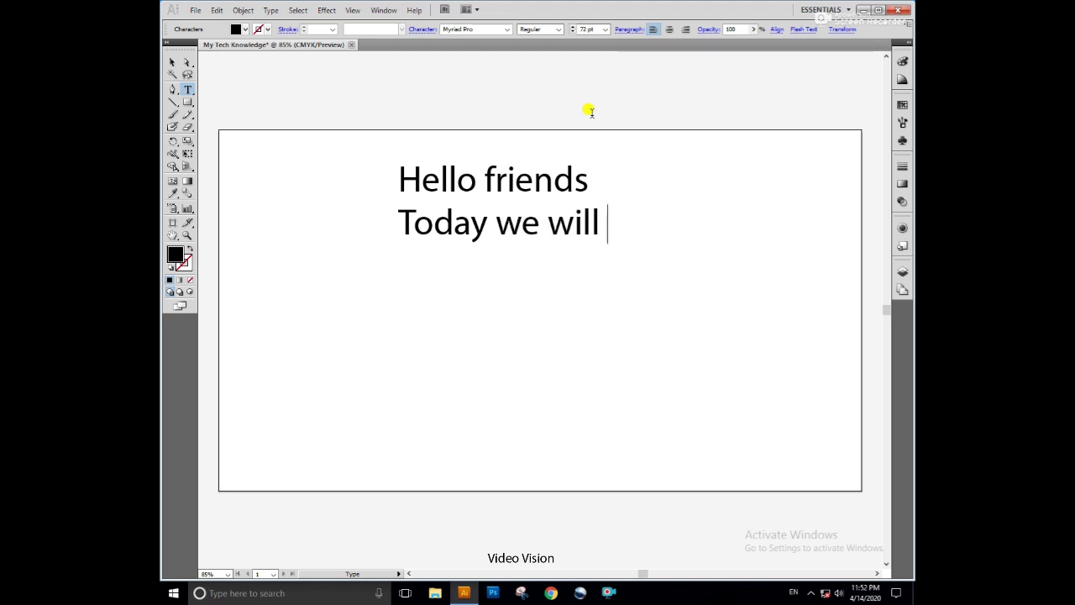
text(show y)
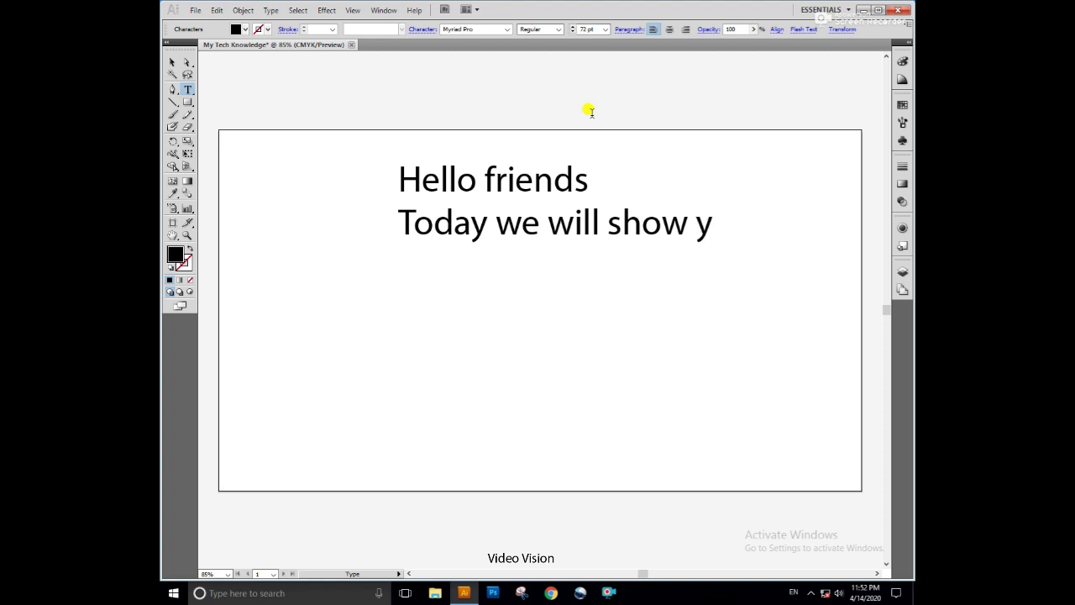
text(ou )
text(how to design a)
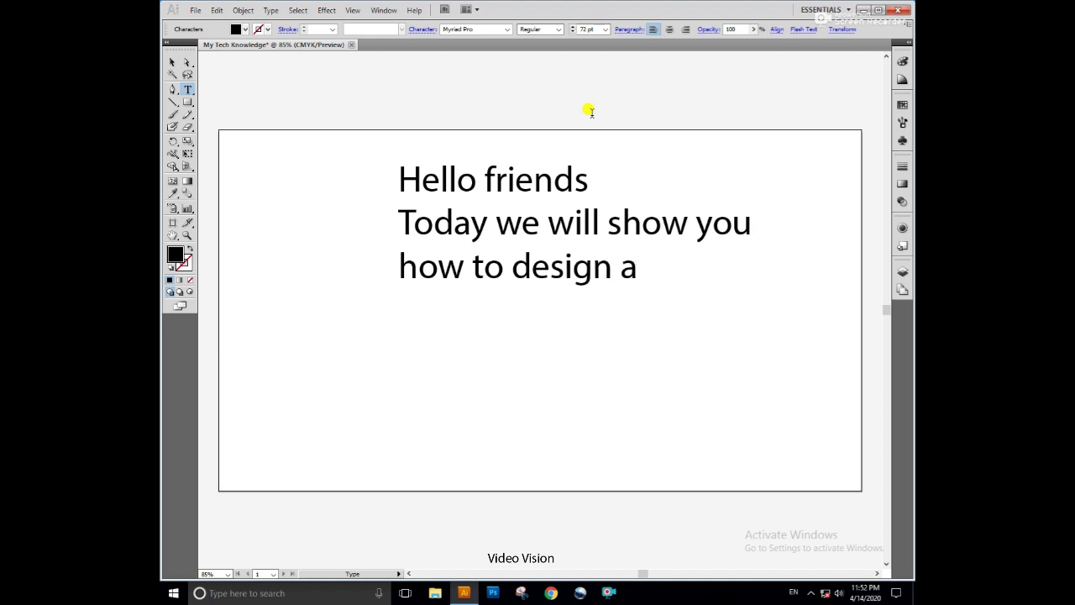
text( logo )
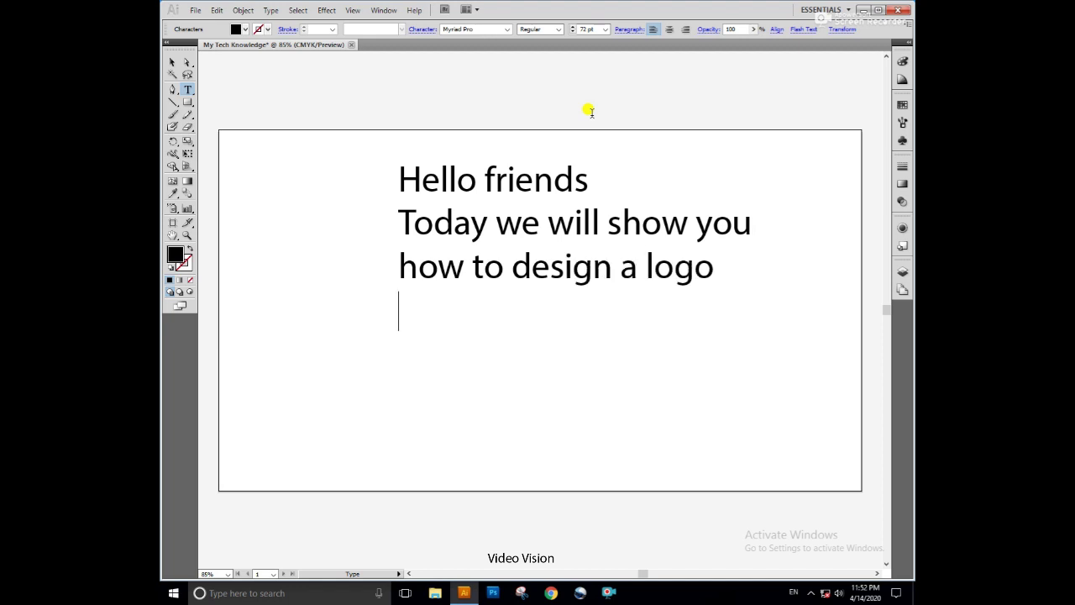
text(for your)
key(Return)
text(YouTube )
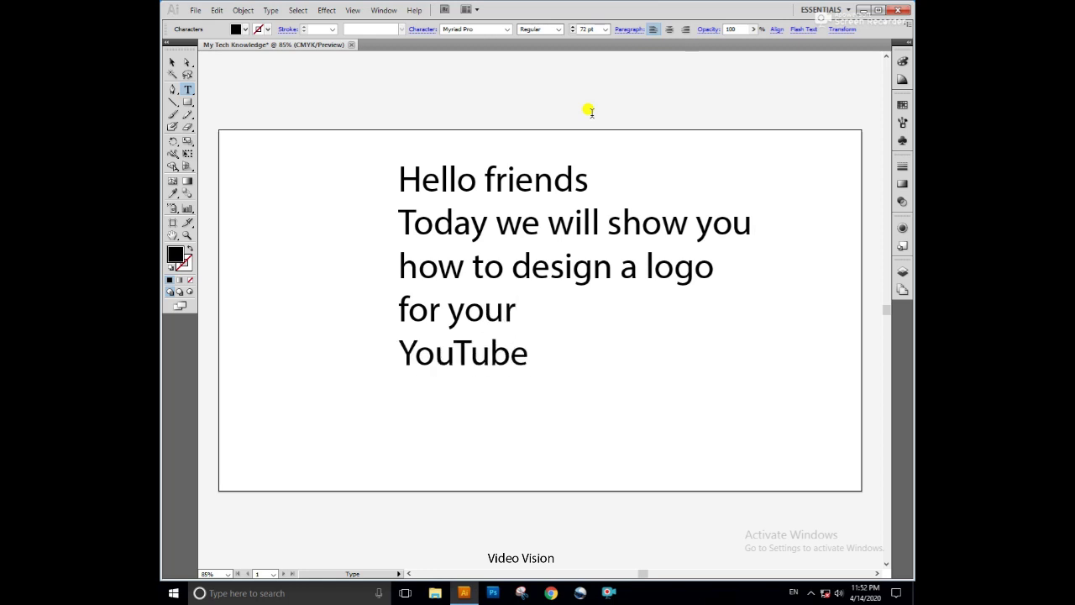
text(channel...)
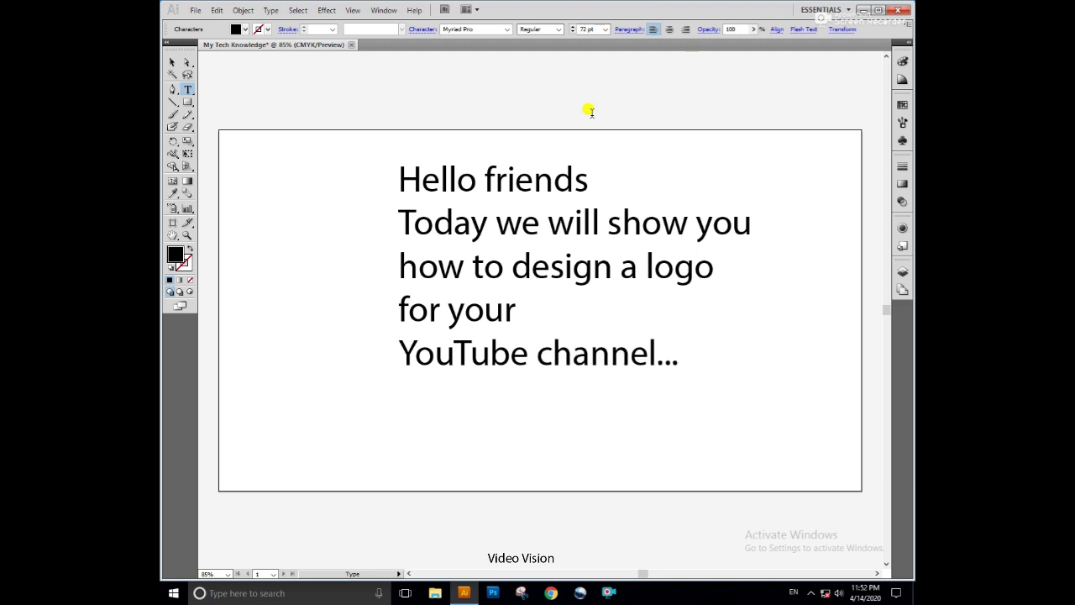
text(!)
Step: Clear the typed message and delete its empty text frame
key(ctrl+a)
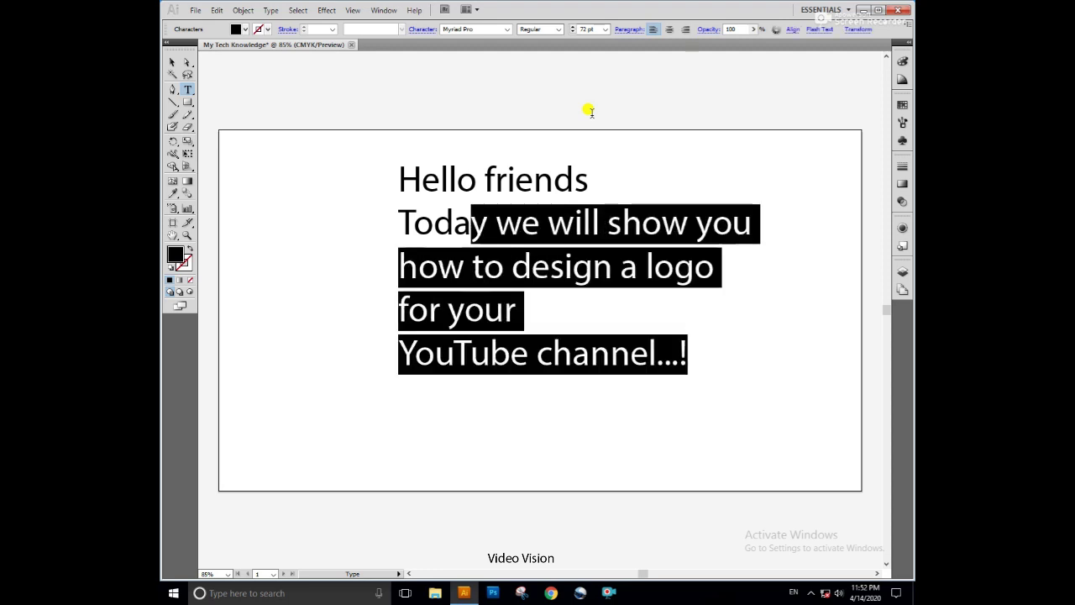
key(BackSpace)
key(Escape)
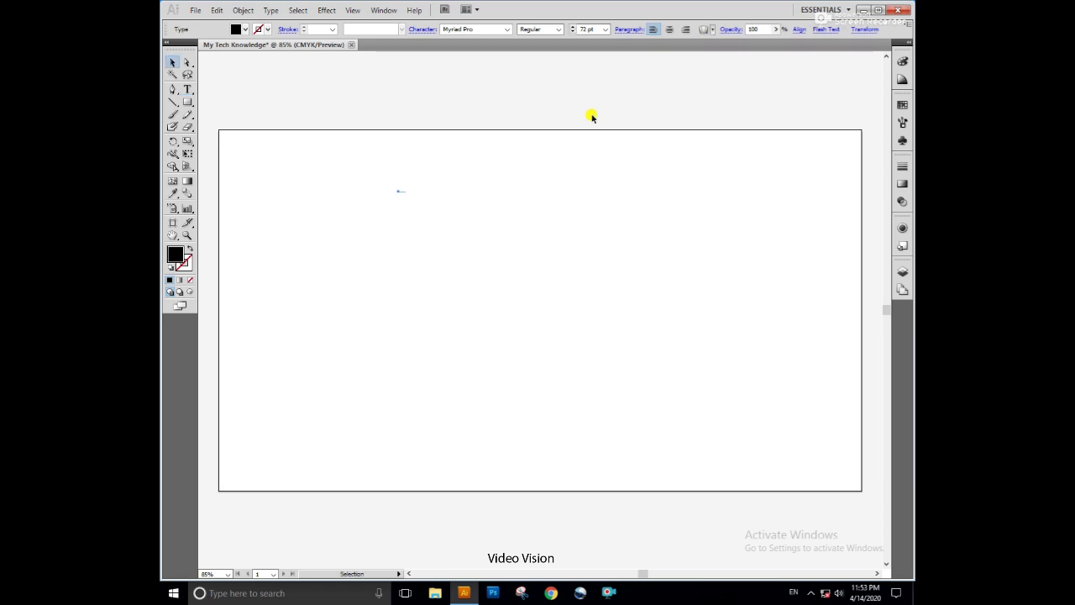
key(Delete)
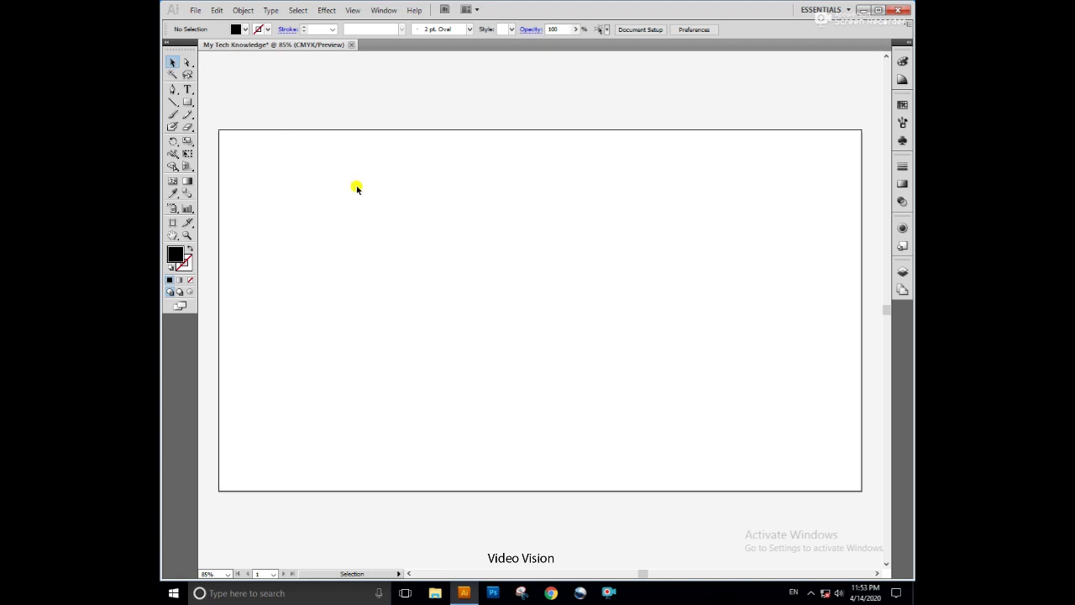
Step: Type four lines: 'Let us assume that / your youtube channel / name is / My Tech Knowledge'
key(t)
click(433, 189)
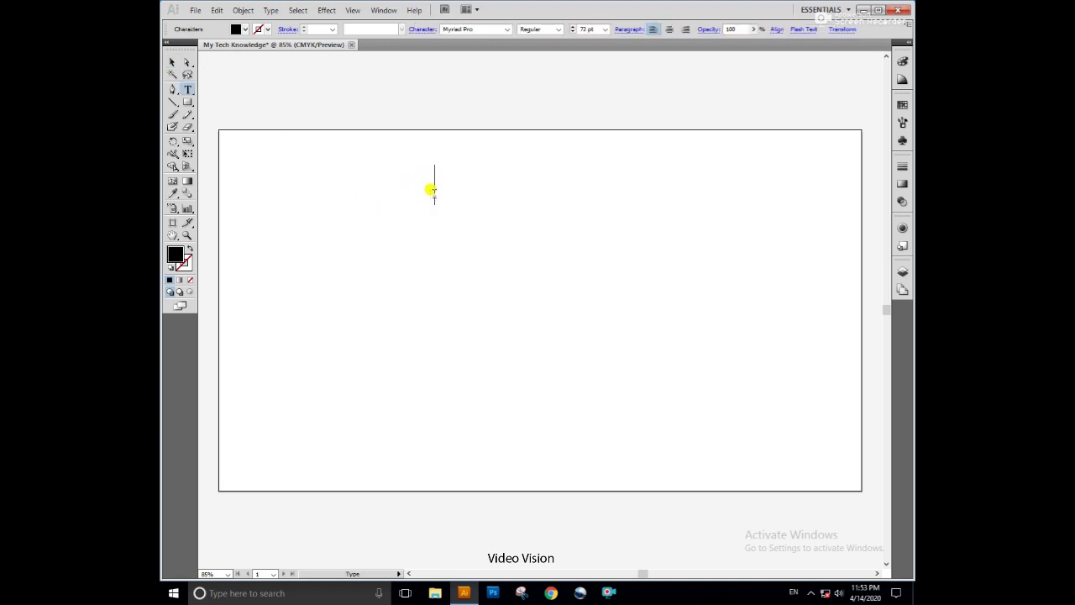
text(Let )
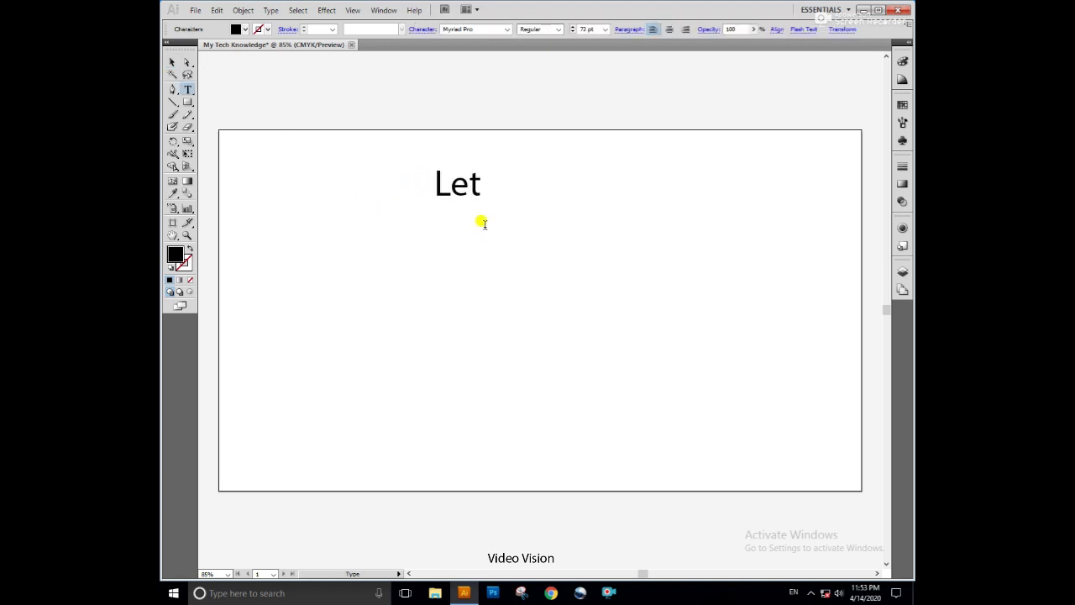
text(us assume that)
key(Return)
text(your youtu)
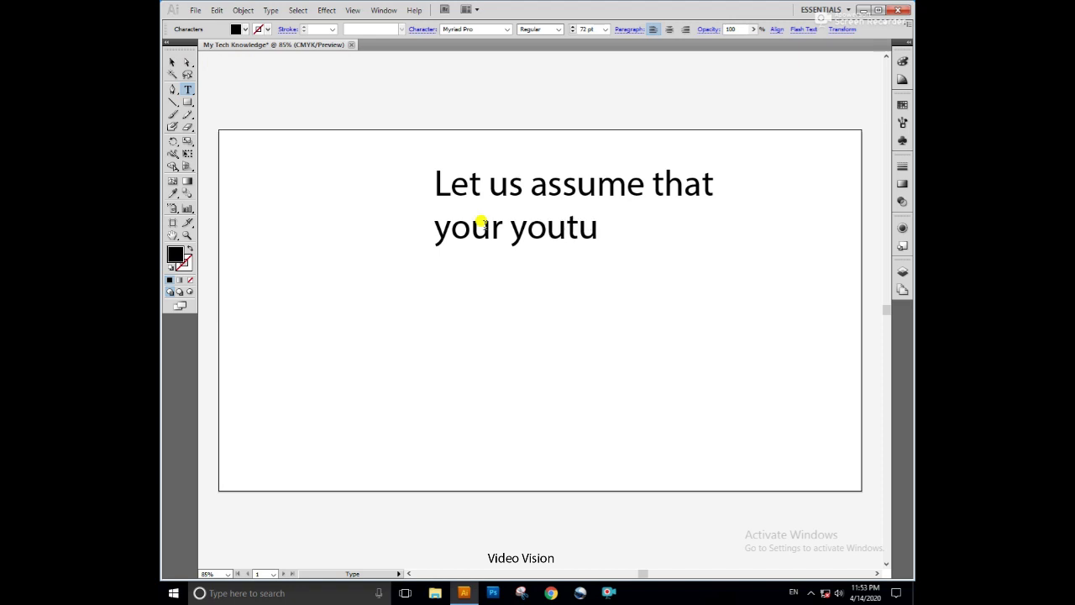
text(be chann)
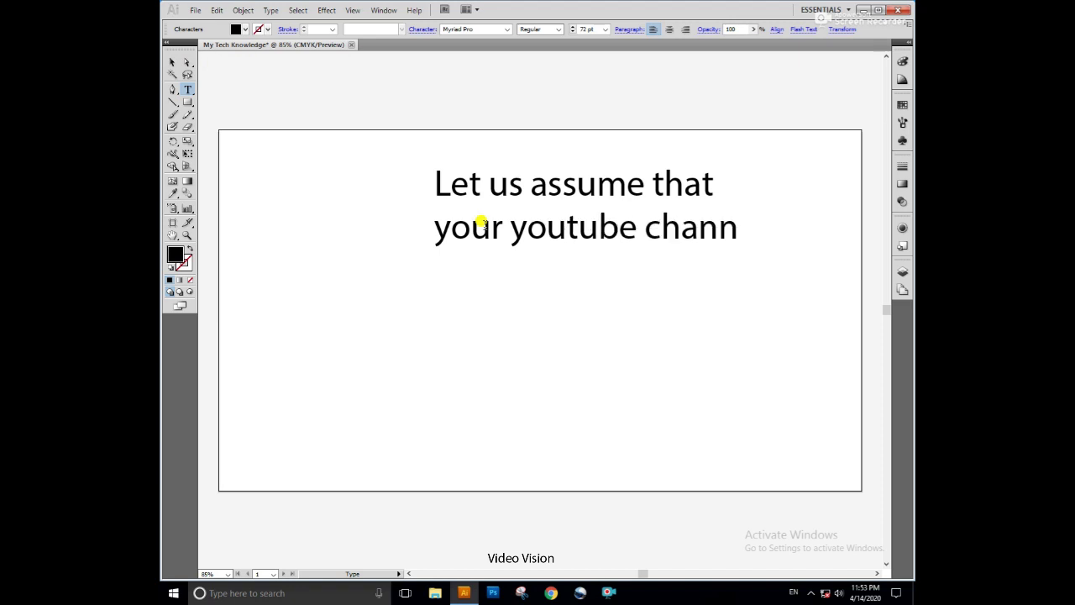
text(el)
key(Return)
text(name is)
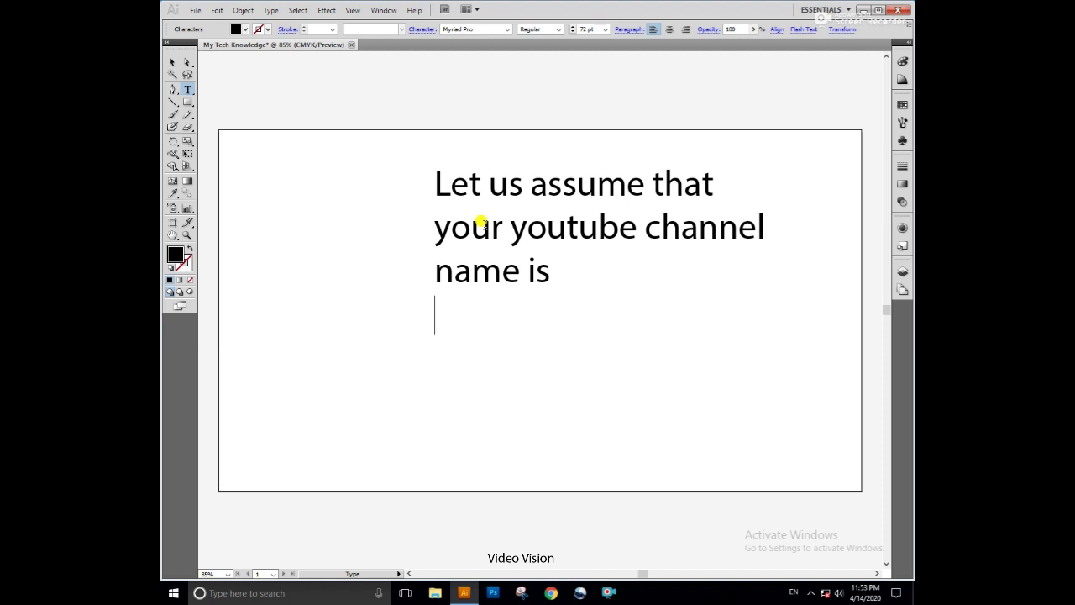
key(Return)
text(My Tech)
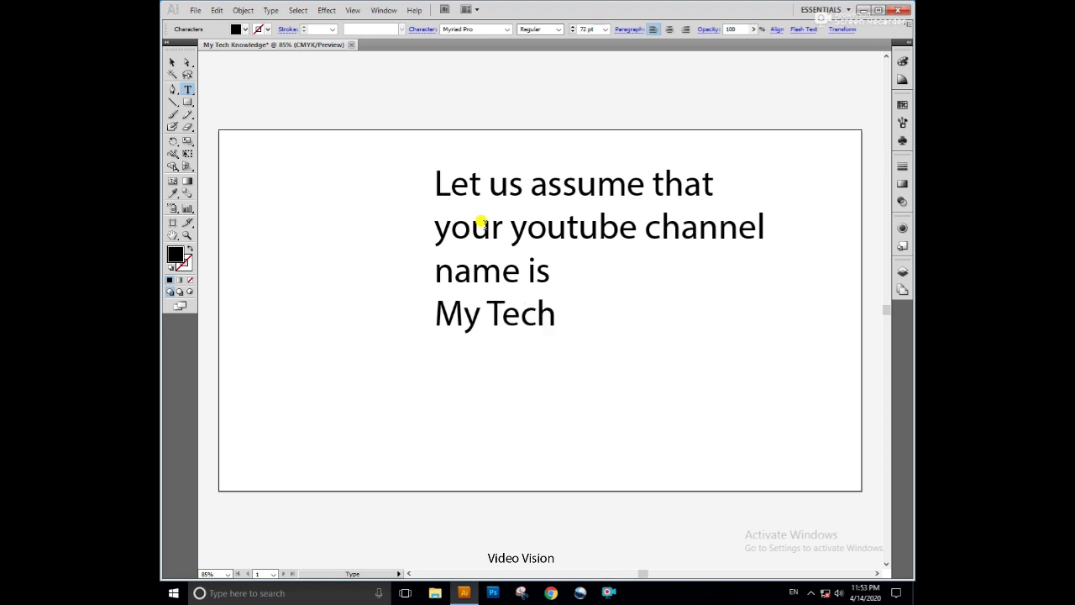
text( Knowled)
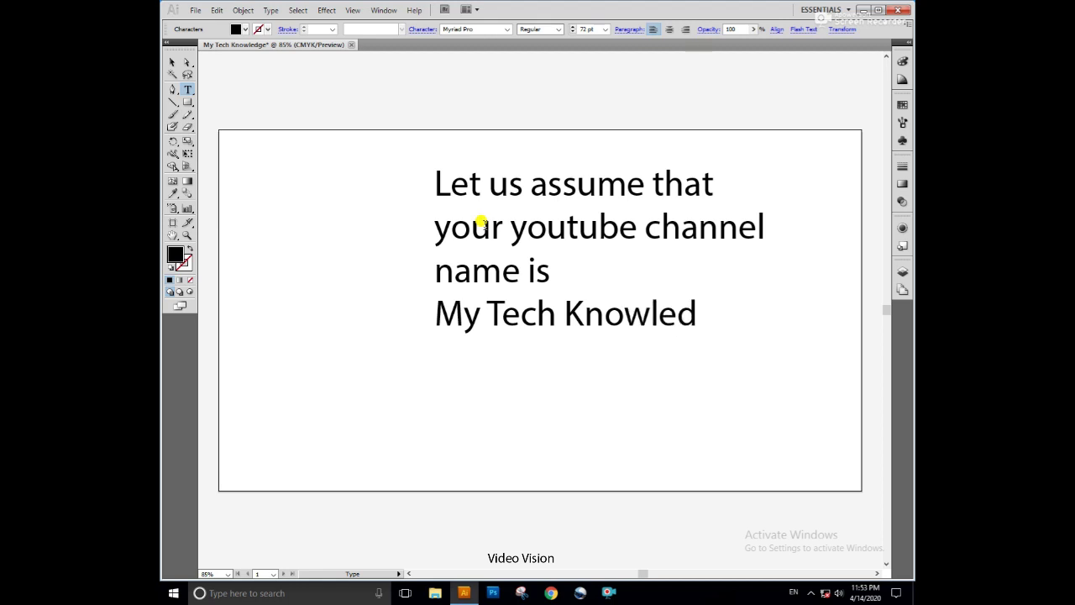
text(ge)
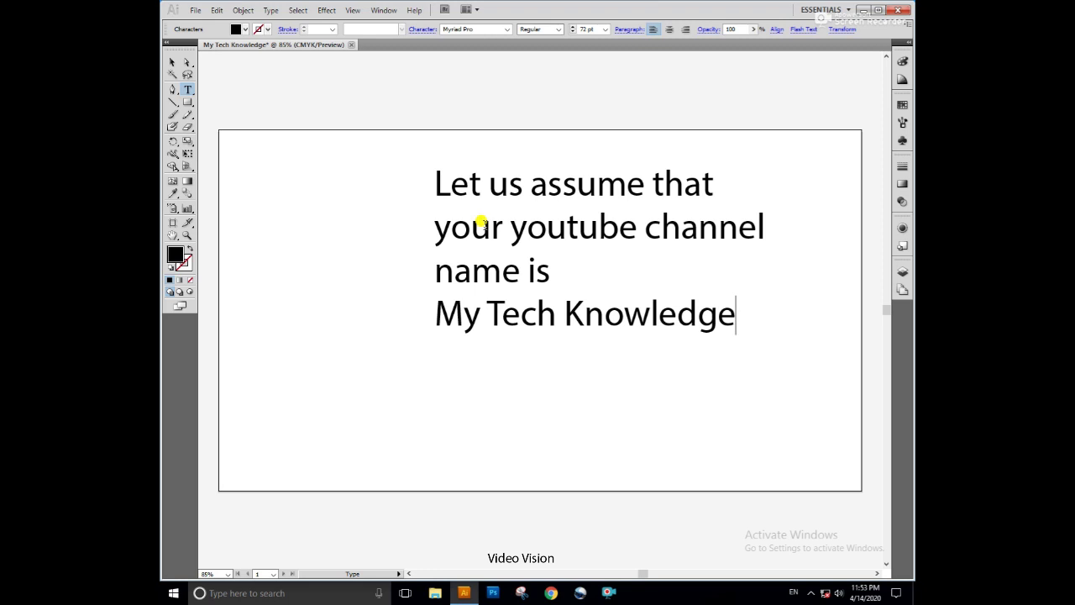
Step: Delete all four lines and deselect the empty text object
key(shift+Up)
key(ctrl+a)
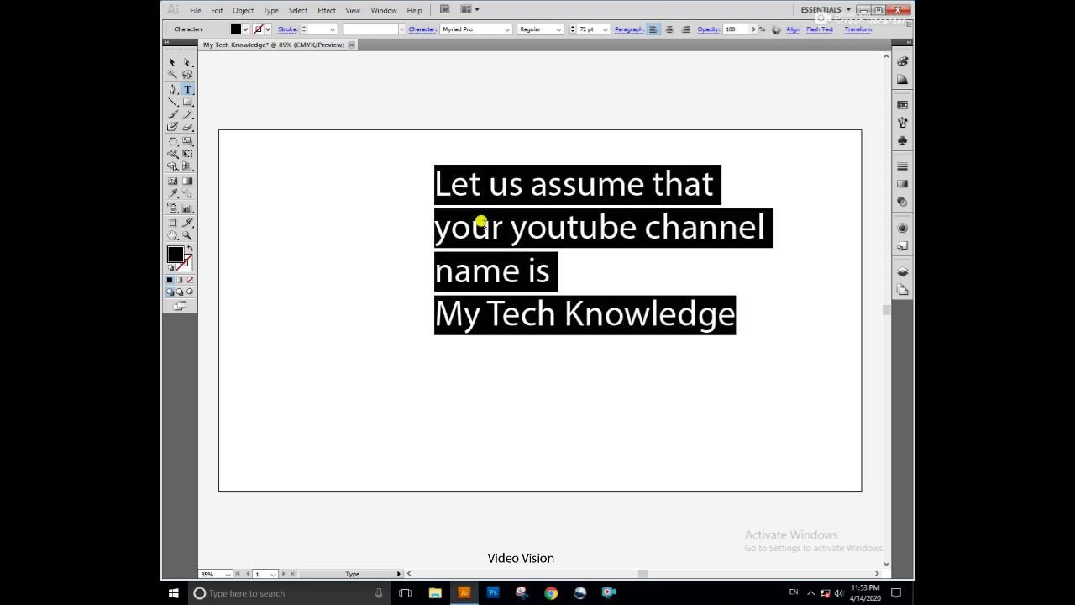
key(Delete)
key(Escape)
click(485, 227)
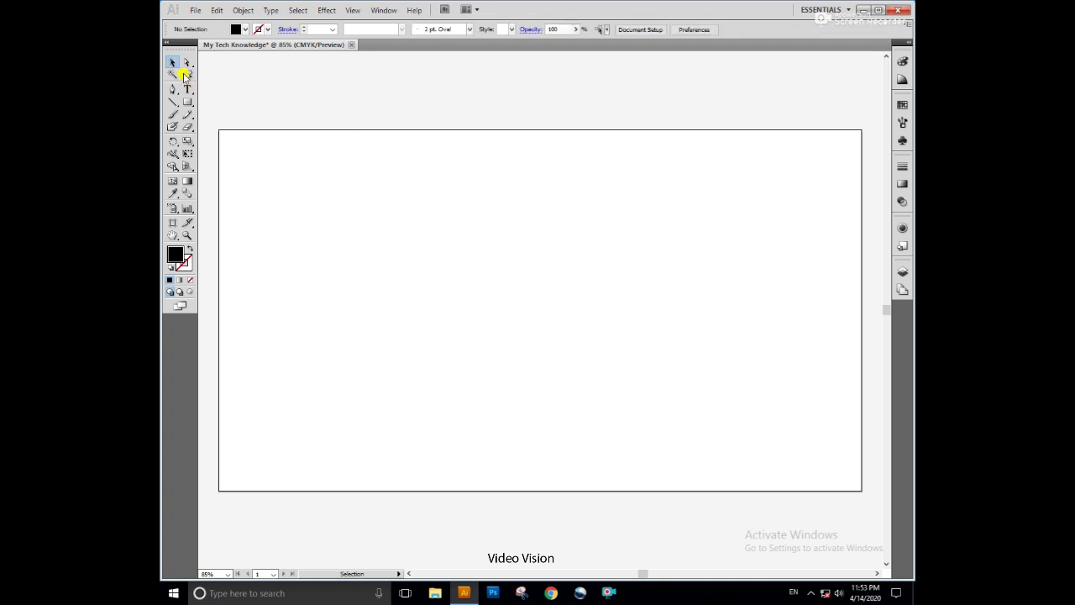
Step: Type 'My Tech Knowledge' and shrink it into a small bottom-left label
key(t)
click(296, 185)
text(My)
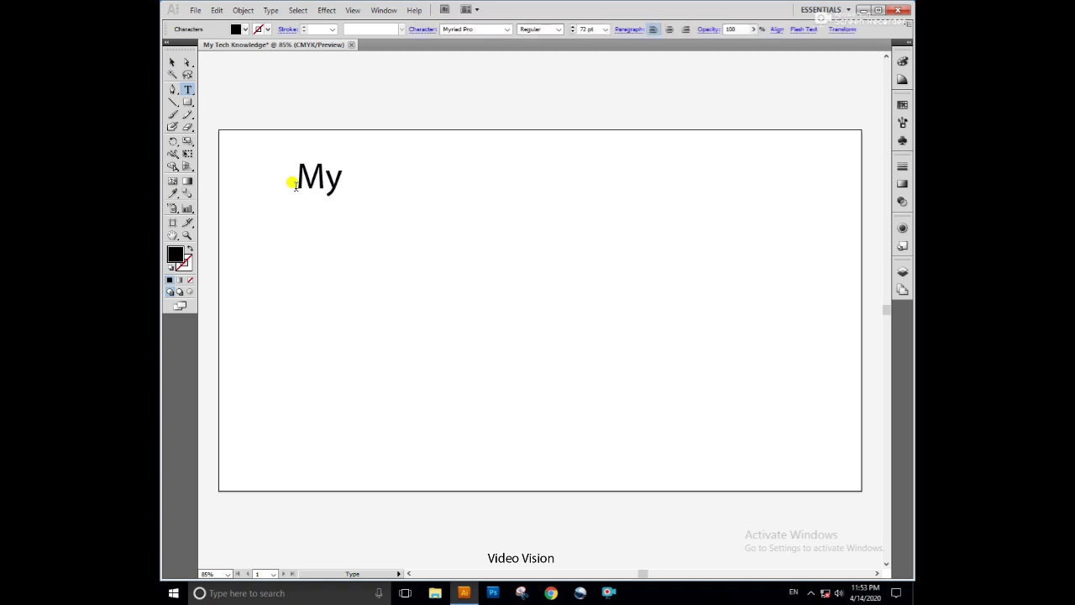
text( Tech Kn)
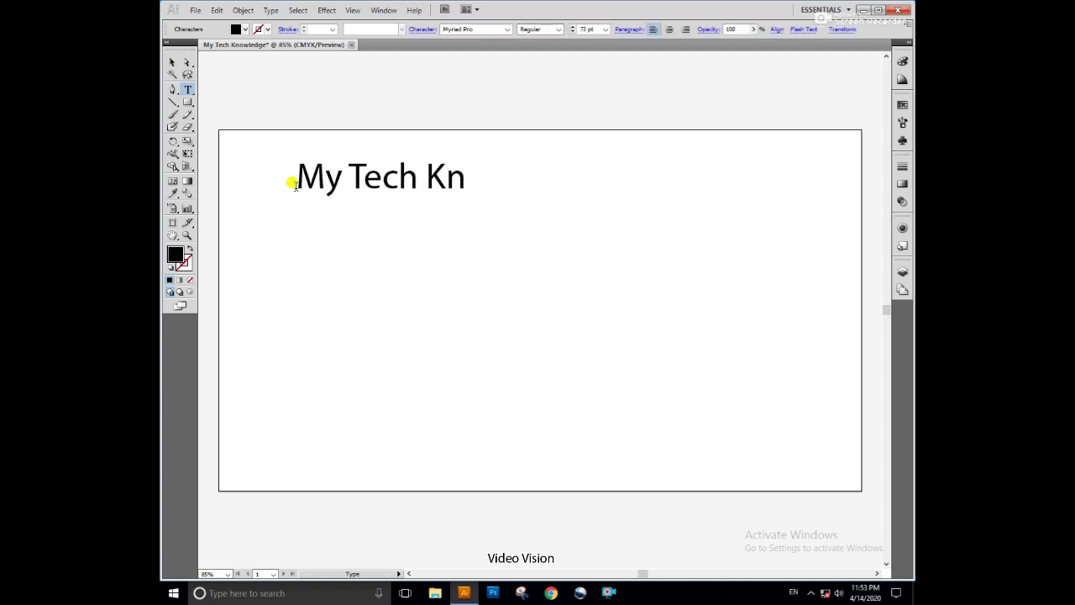
text(owledg)
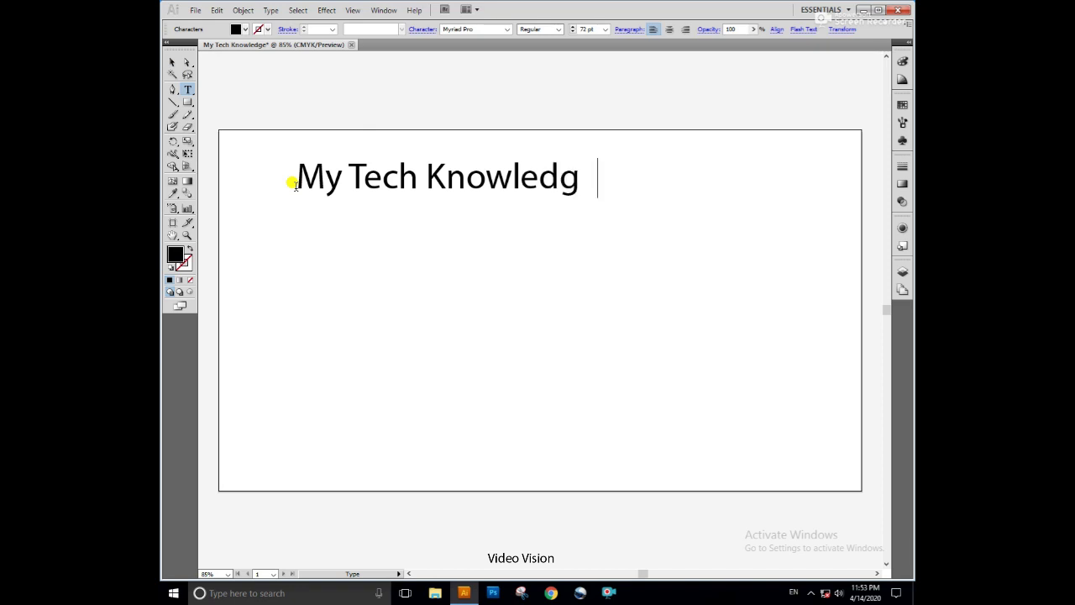
text(e)
key(Escape)
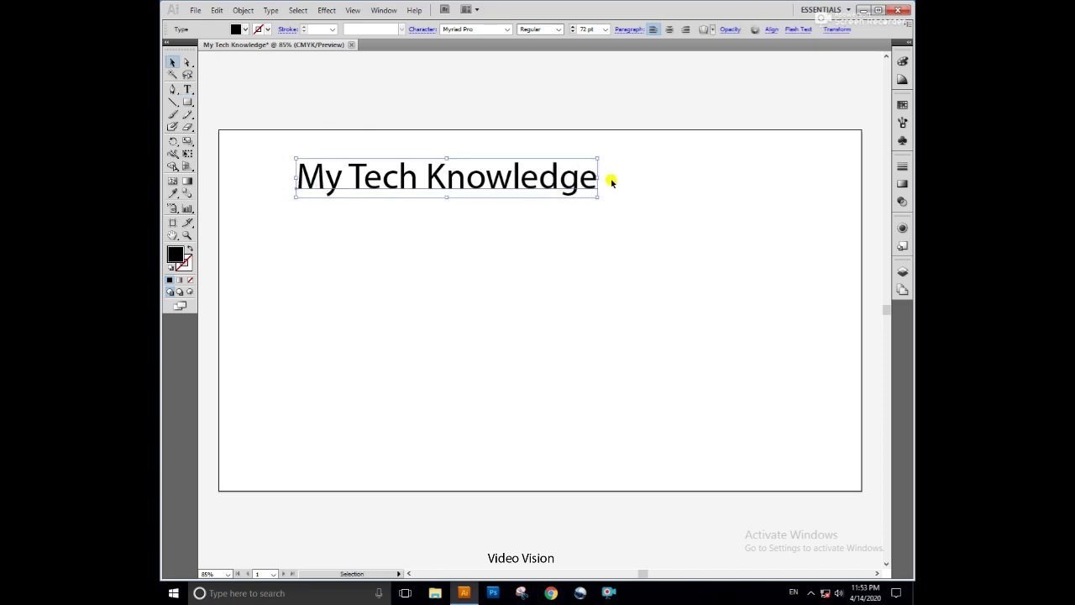
mouse_move(597, 178)
mouse_down()
mouse_move(389, 172)
mouse_move(295, 479)
mouse_up()
click(323, 364)
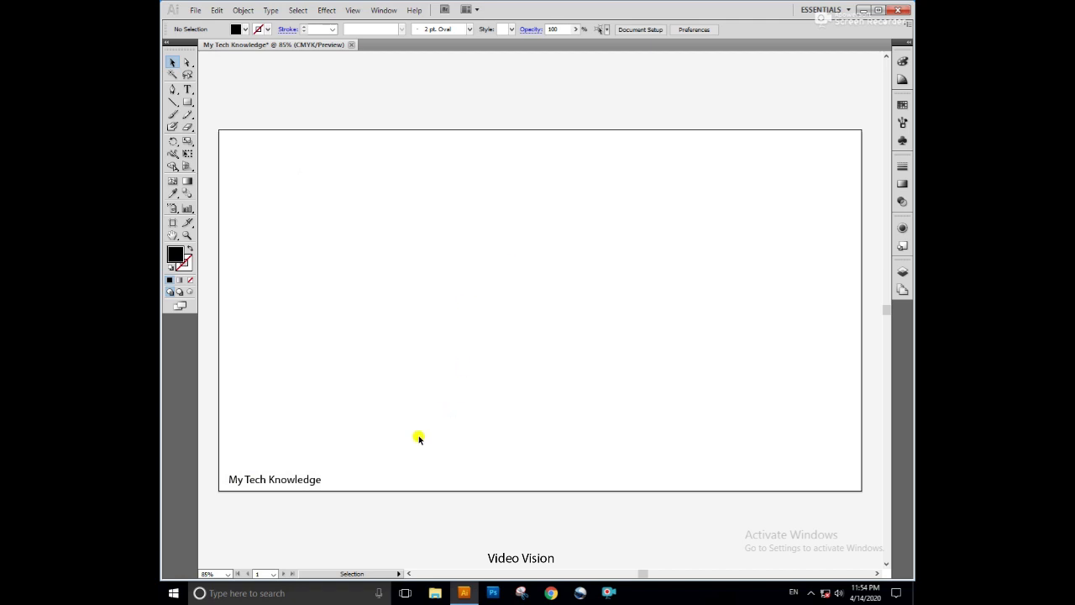
Step: Alt-drag a copy of the text to the centre and edit it down to 'MTK'
mouse_move(312, 479)
mouse_down()
mouse_move(557, 273)
mouse_move(677, 268)
mouse_move(580, 285)
mouse_up()
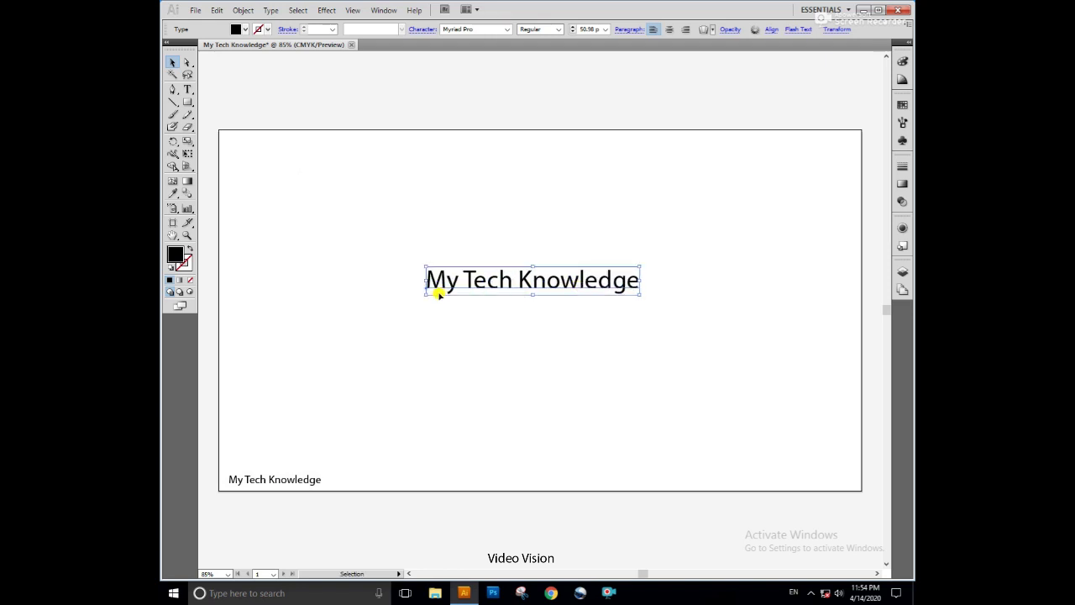
click(187, 89)
drag(440, 289, 458, 280)
key(BackSpace)
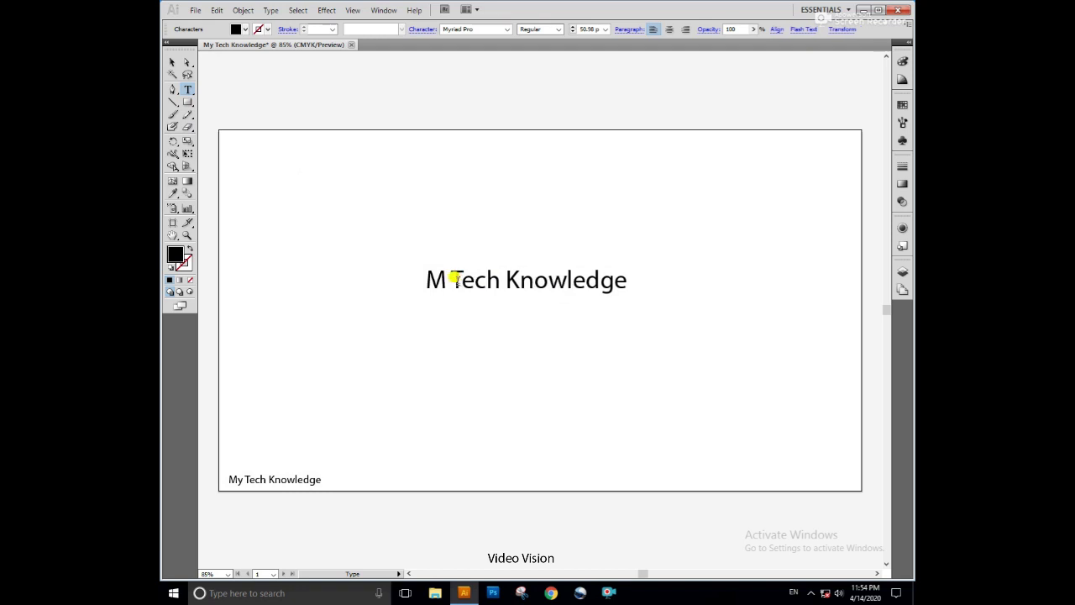
drag(463, 281, 590, 280)
key(BackSpace)
key(BackSpace)
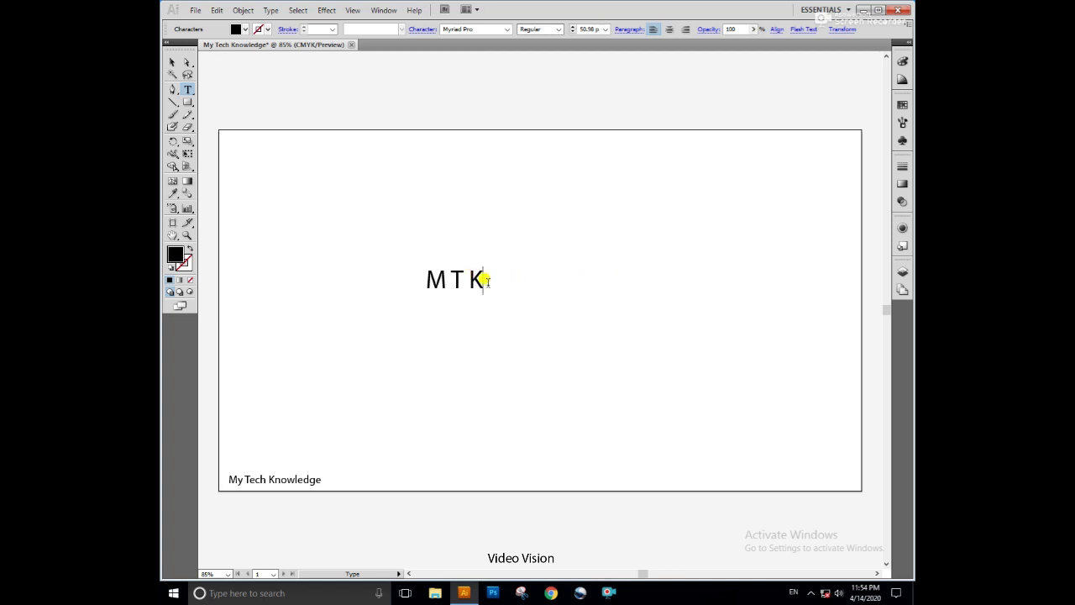
key(BackSpace)
click(447, 275)
key(BackSpace)
Step: Select the MTK text and enlarge it toward the artboard centre
click(172, 62)
click(444, 277)
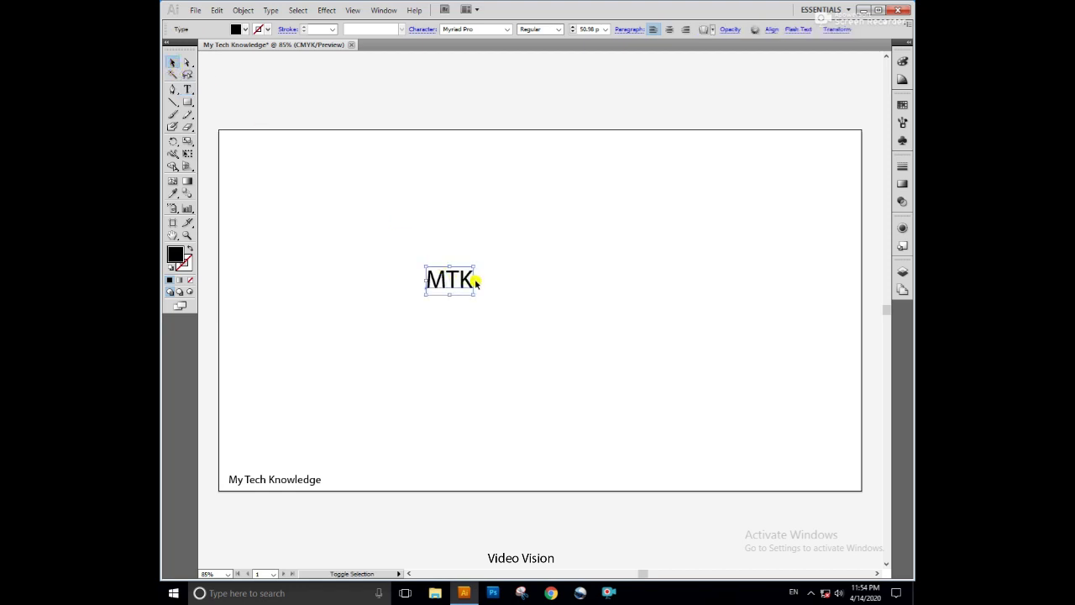
mouse_move(474, 281)
mouse_down()
mouse_move(546, 278)
mouse_move(574, 296)
mouse_up()
Step: Apply Agency FB to MTK, then step through Algerian, Arial Rounded MT Bold, Bauhaus 93 and onward
click(476, 28)
click(507, 29)
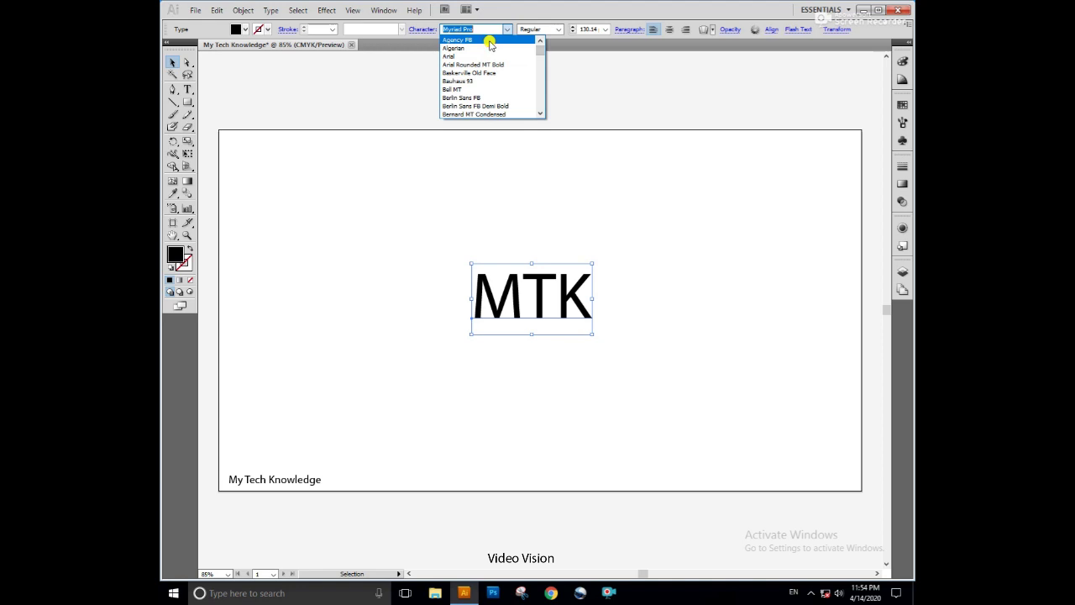
click(487, 40)
key(Down)
key(Down)
key(Down)
key(Down)
key(Down)
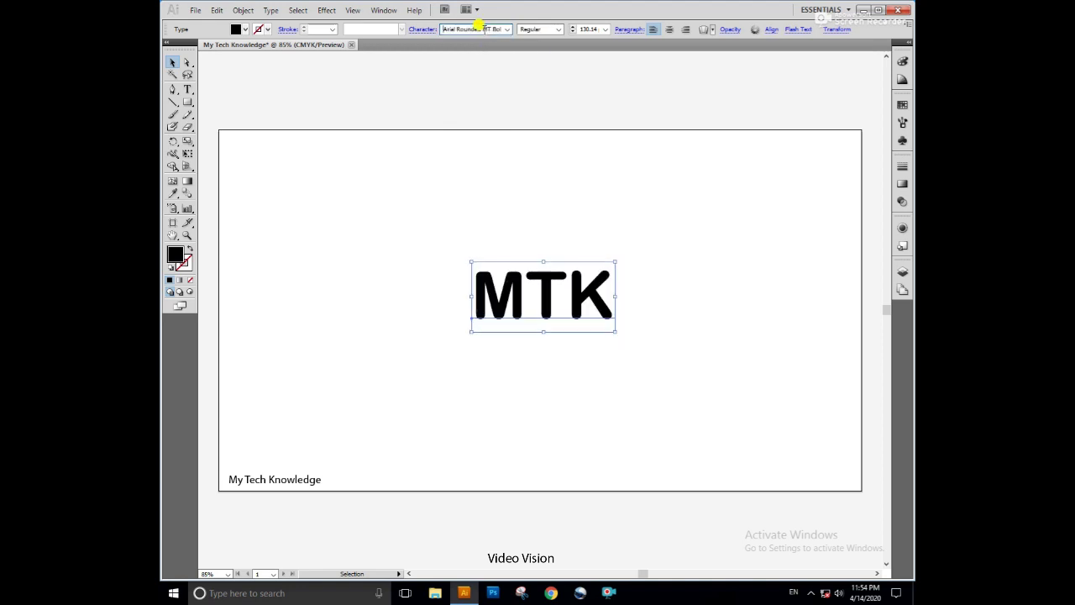
key(Down)
key(Down)
key(Down)
key(Down)
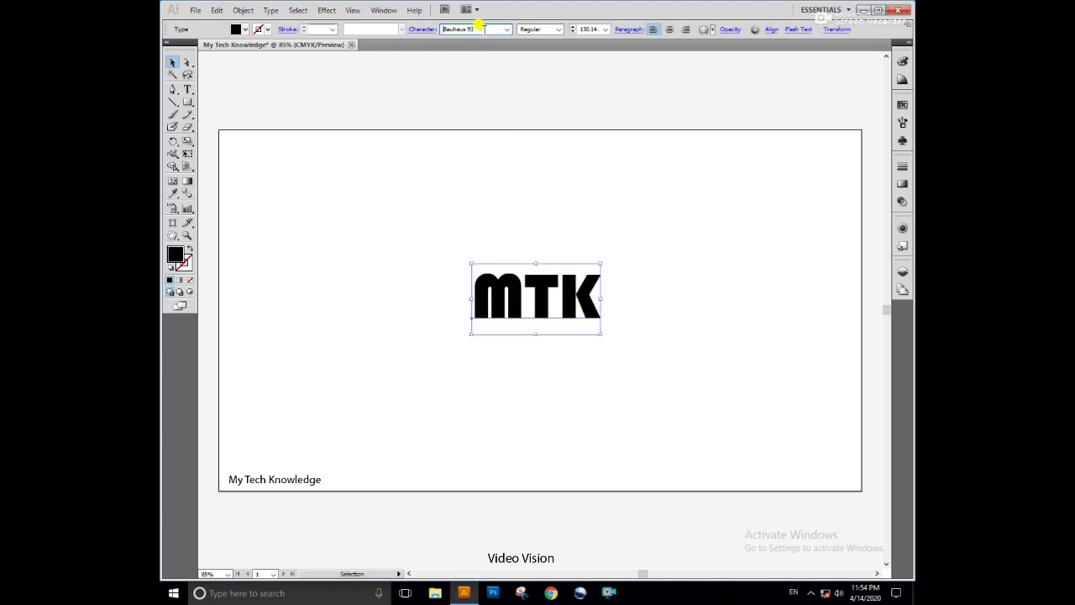
key(Down)
key(Down)
key(Down)
key(Down)
key(Down)
key(Down)
key(Down)
key(Down)
key(Down)
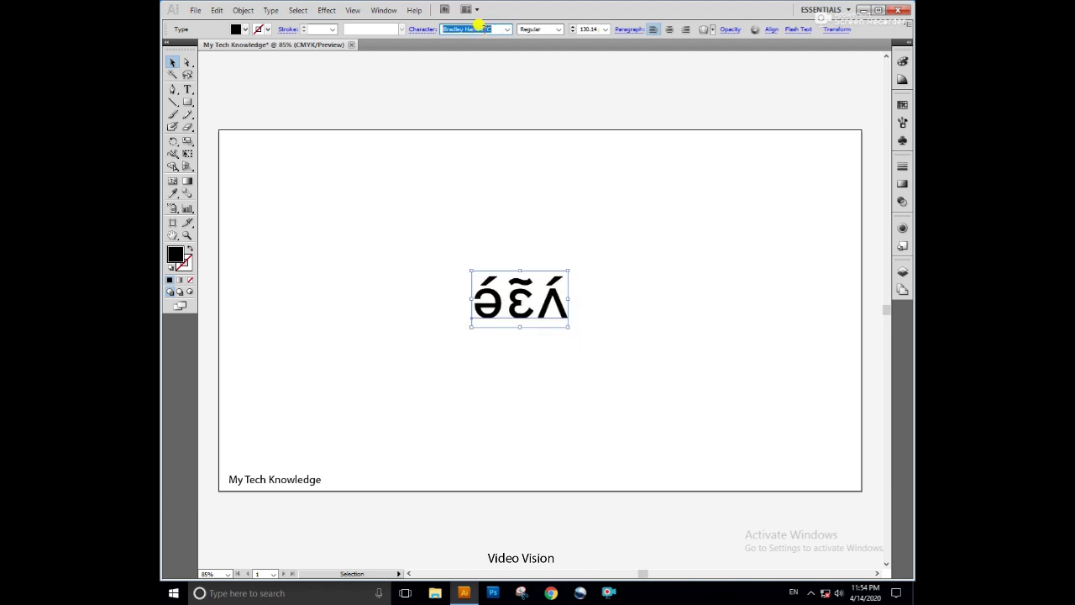
key(Down)
key(Down)
key(Down)
key(Down)
key(Down)
key(Down)
key(Down)
key(Down)
key(Down)
key(Down)
key(Down)
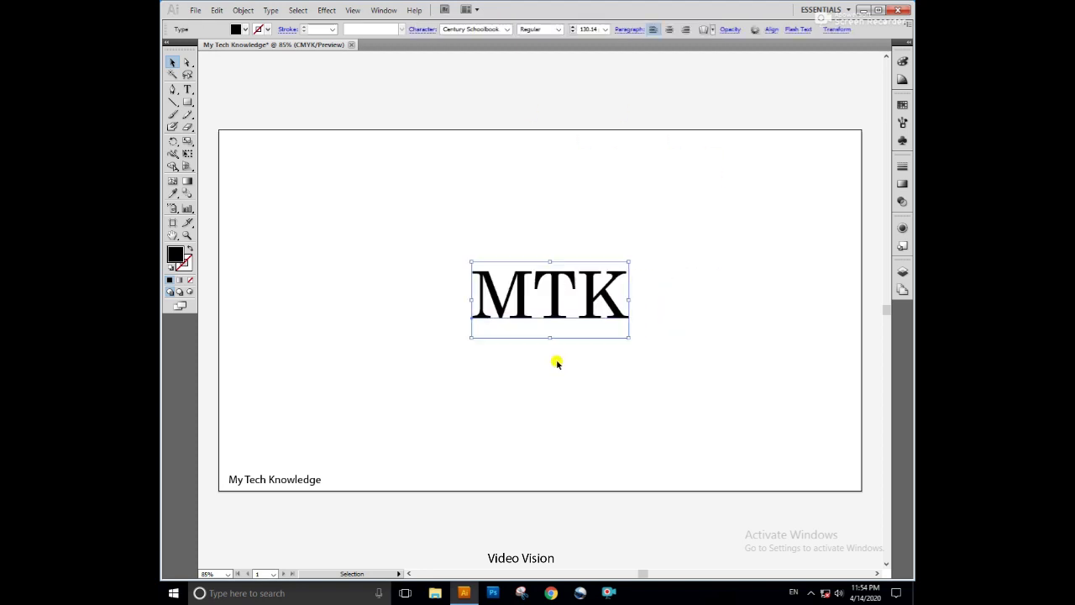
click(188, 89)
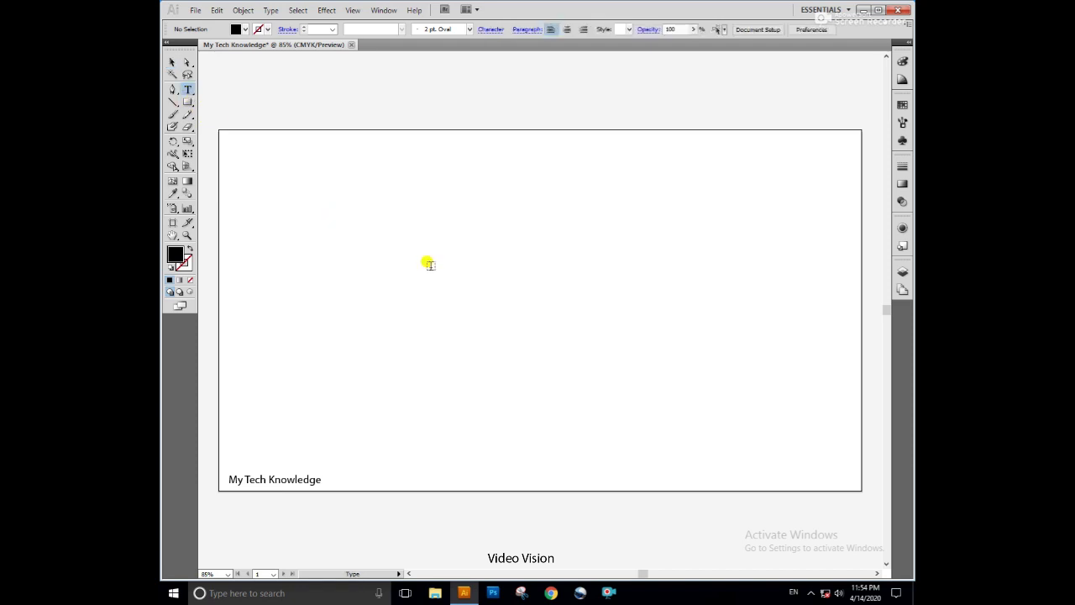
click(443, 270)
text(we will create)
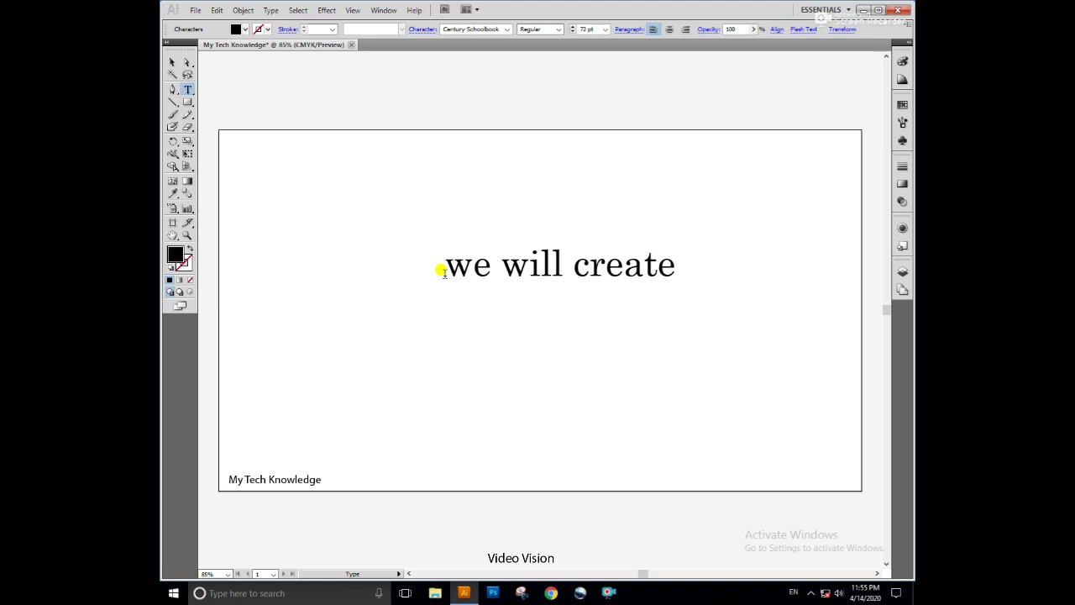
text( a new logo)
key(Escape)
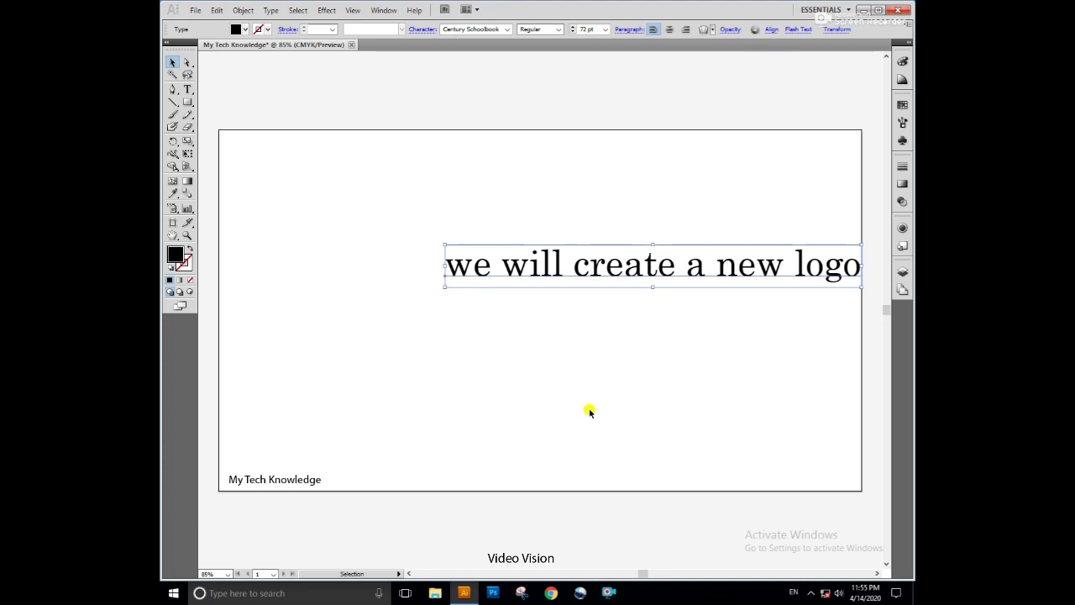
click(577, 359)
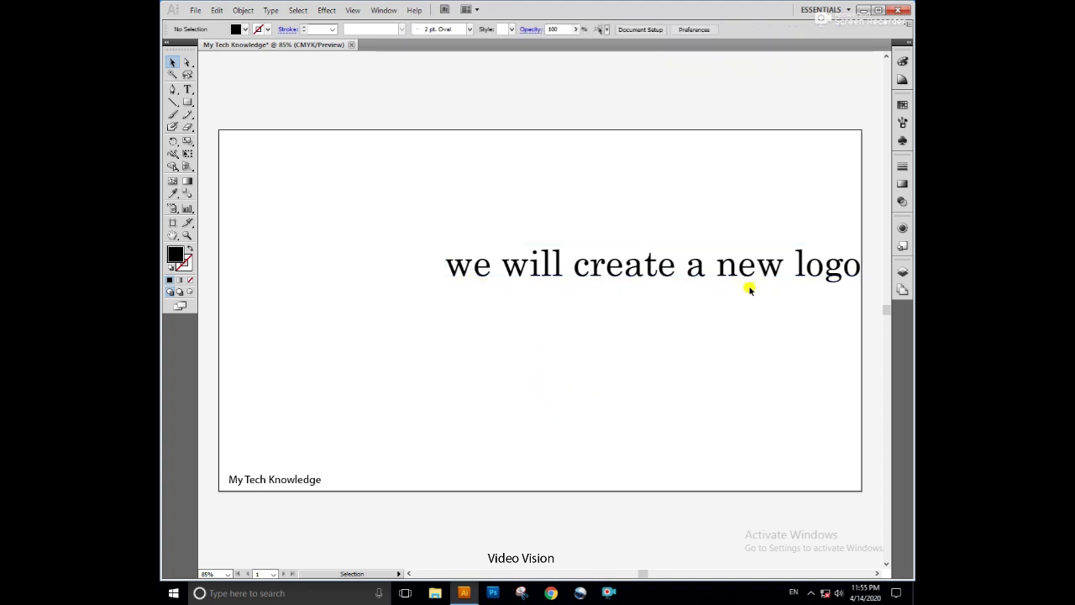
drag(764, 202, 689, 314)
Step: Delete the sentence and draw a tall narrow black rectangle at 100% zoom
key(Delete)
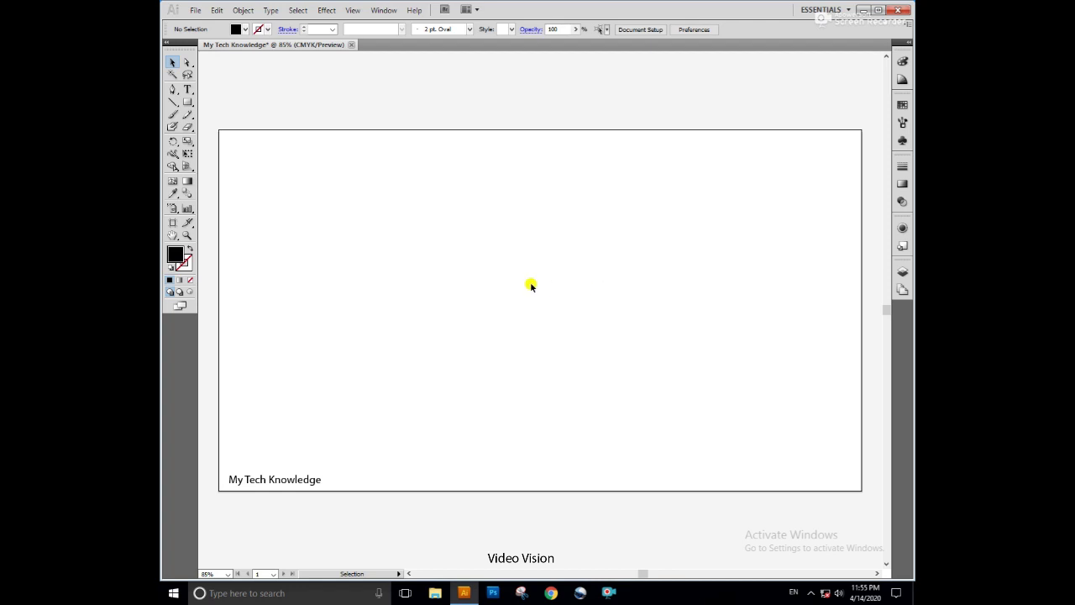
key(ctrl+plus)
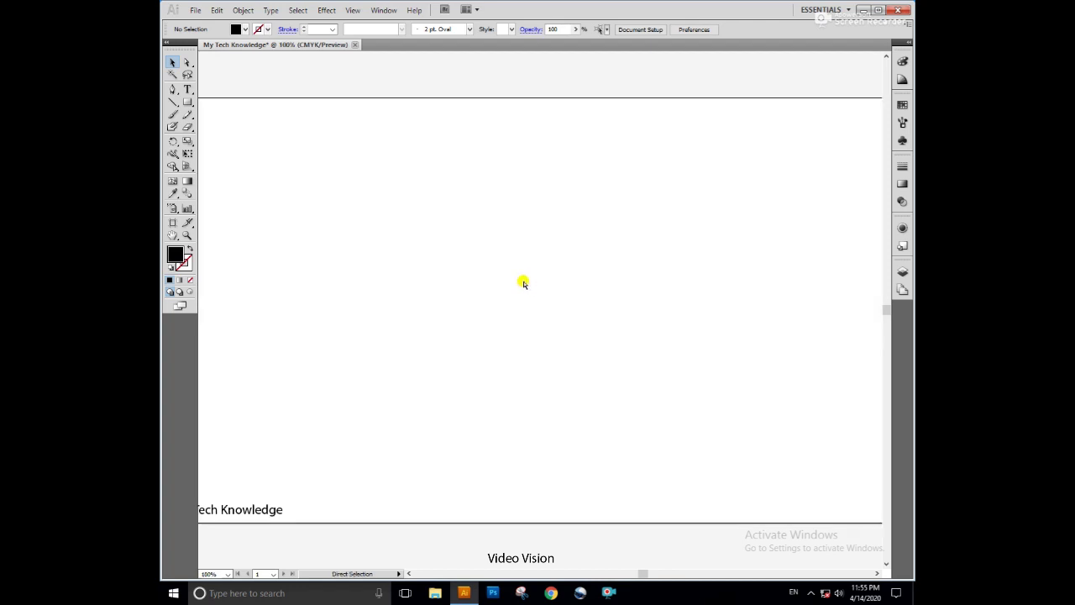
key(m)
drag(447, 225, 460, 280)
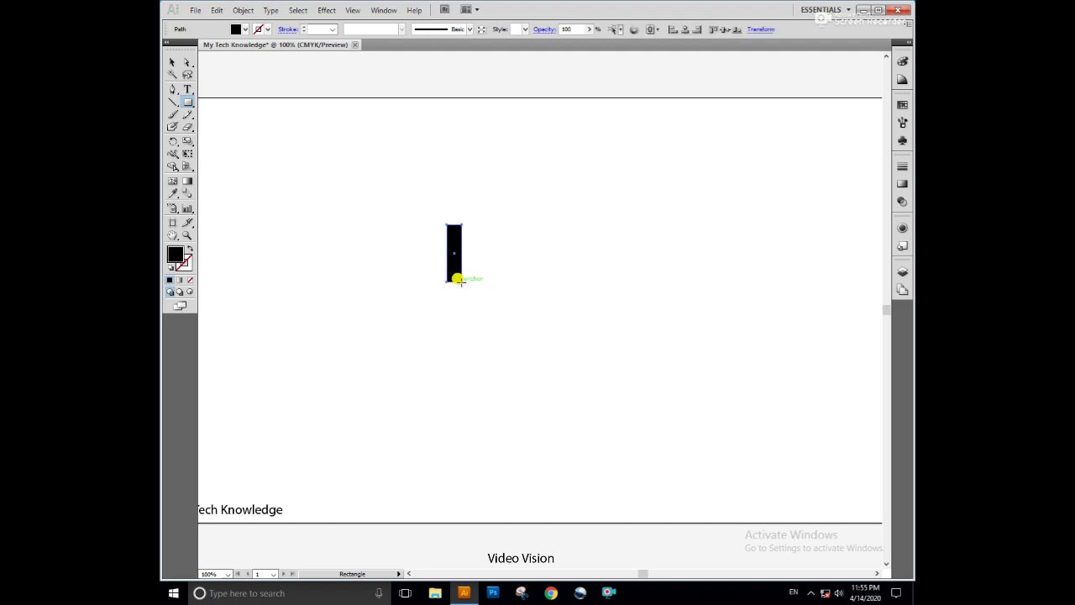
key(v)
click(467, 255)
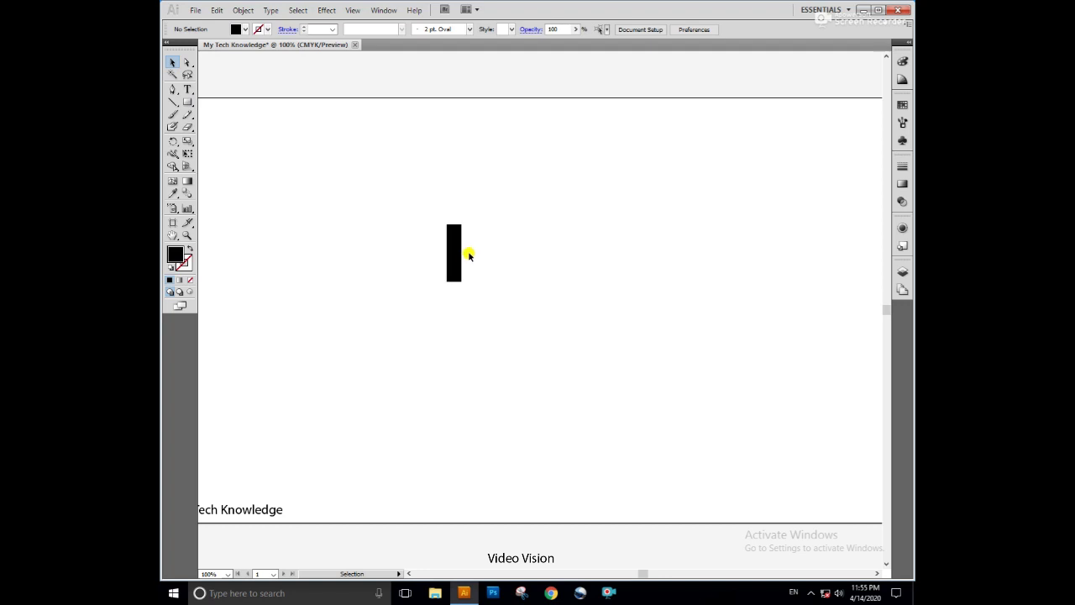
Step: Duplicate the bar twice to the right and drop the middle copy, leaving two bars
drag(457, 253, 473, 255)
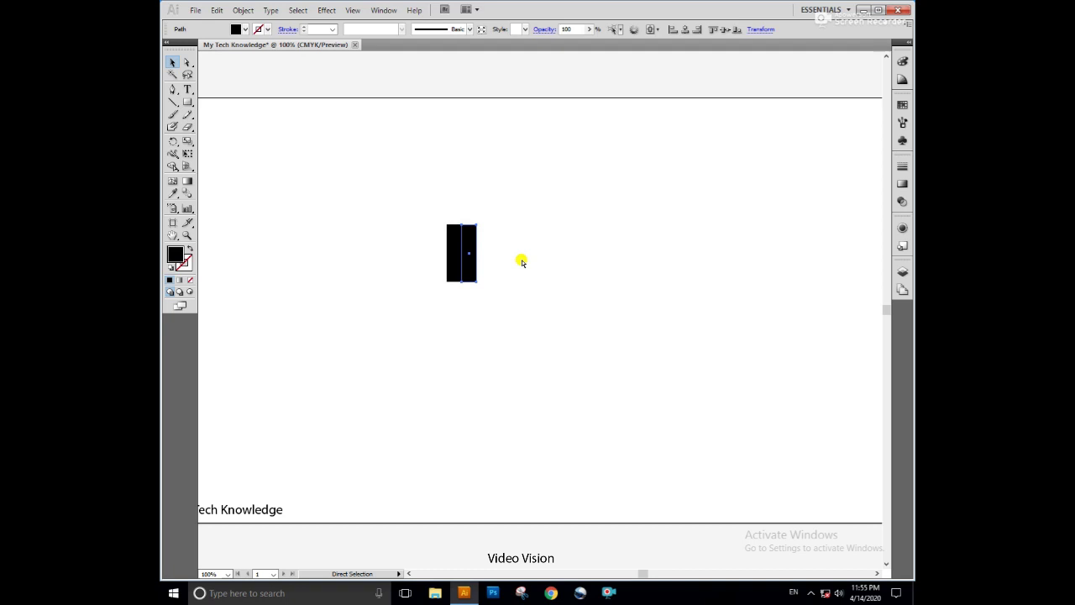
key(ctrl+d)
click(461, 252)
click(505, 307)
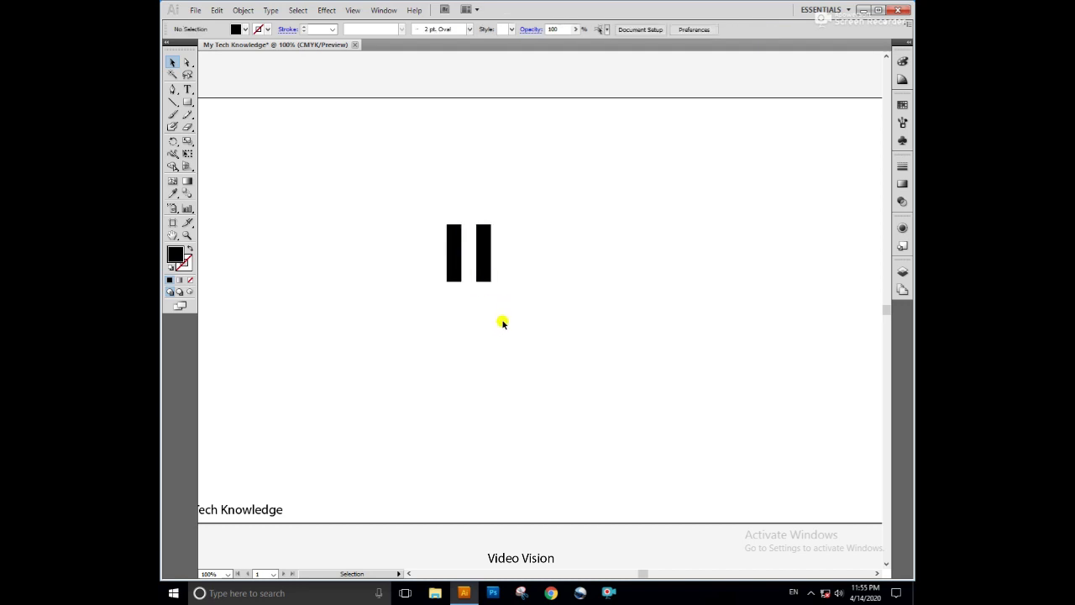
Step: Zoom in on the bars and undo back to the single original bar
key(ctrl+equal)
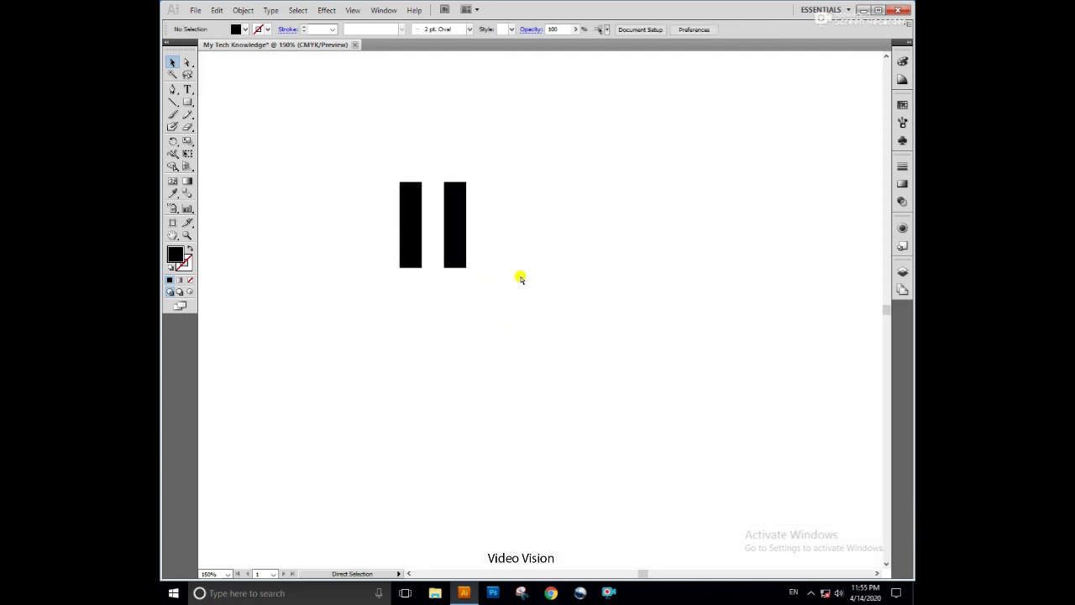
drag(499, 249, 554, 360)
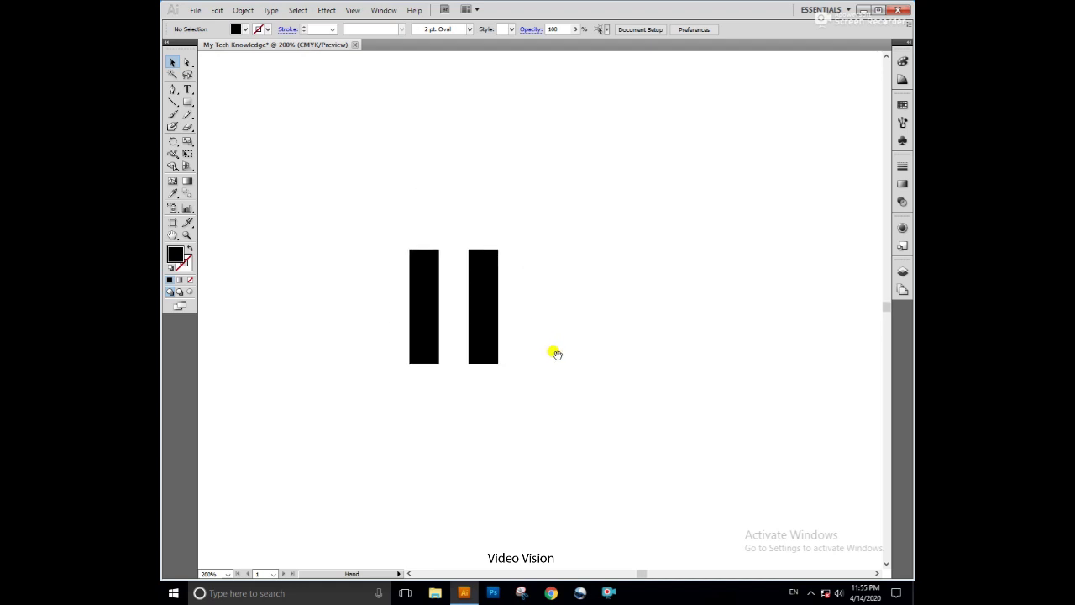
key(ctrl+z)
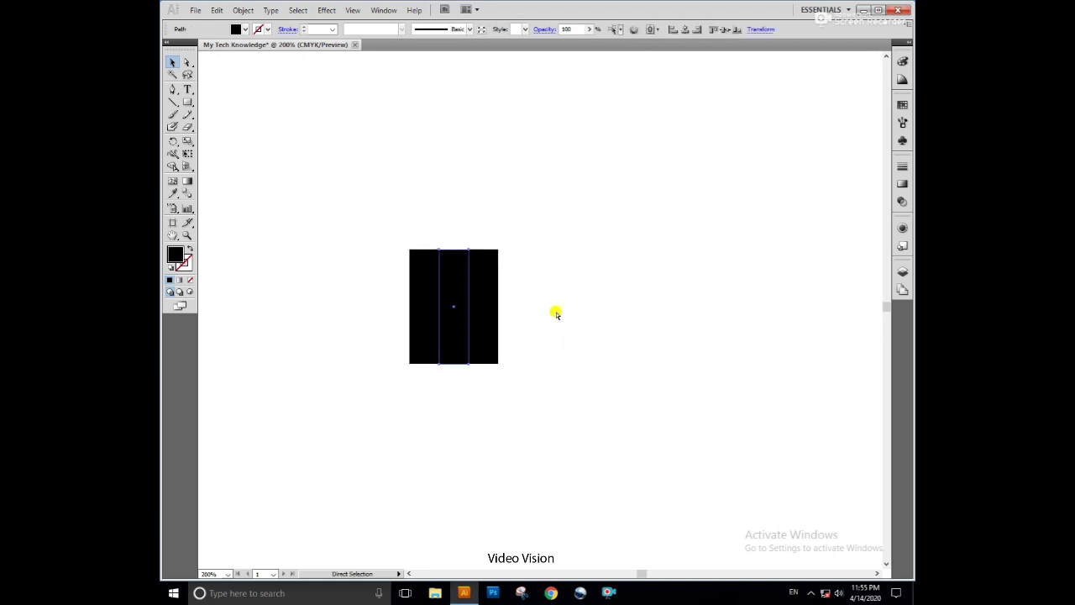
key(ctrl+z)
key(ctrl+z)
key(ctrl+z)
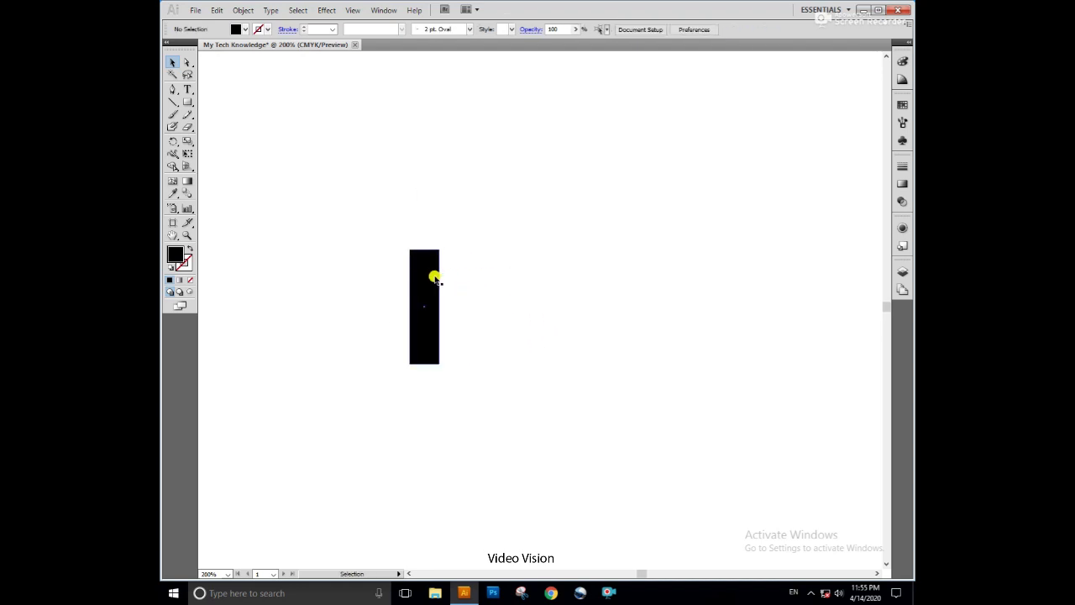
click(435, 279)
right_click(430, 275)
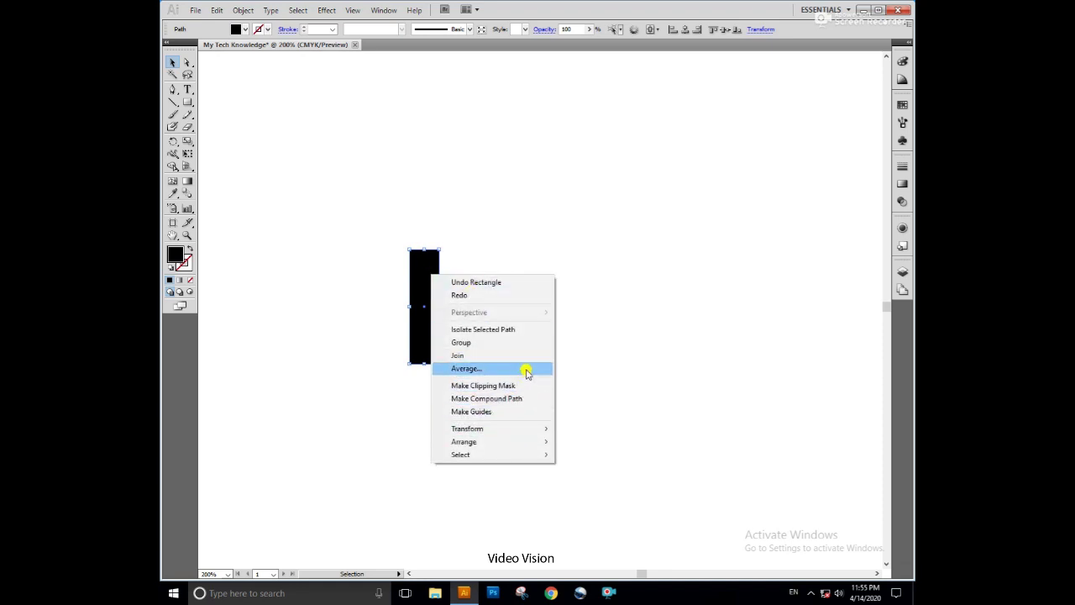
click(514, 220)
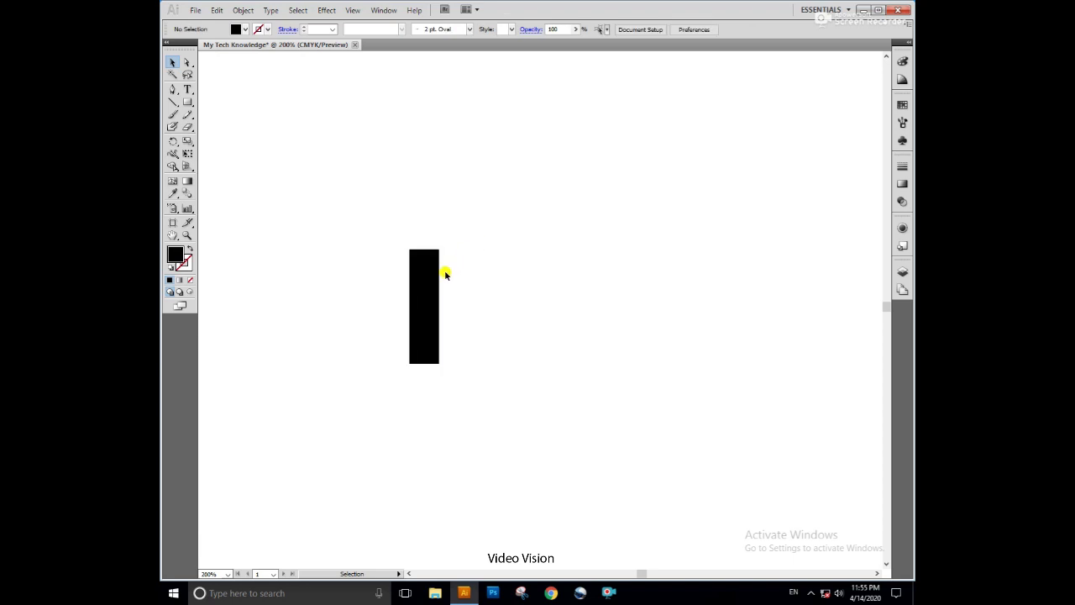
Step: Try a row of repeated bar copies with Ctrl+D, then undo back to the original
drag(431, 282, 458, 282)
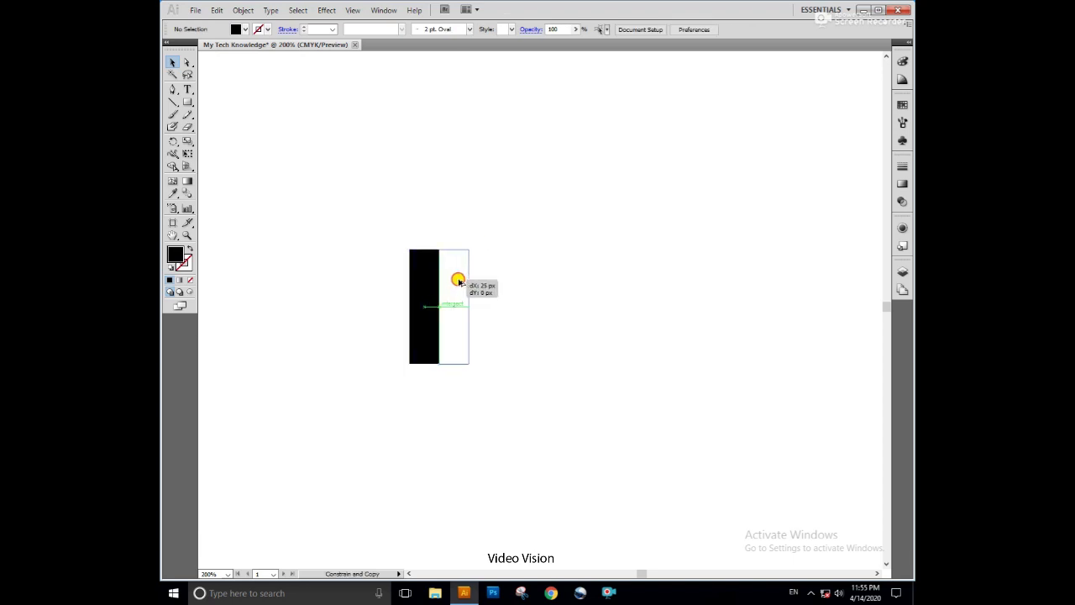
key(ctrl+d)
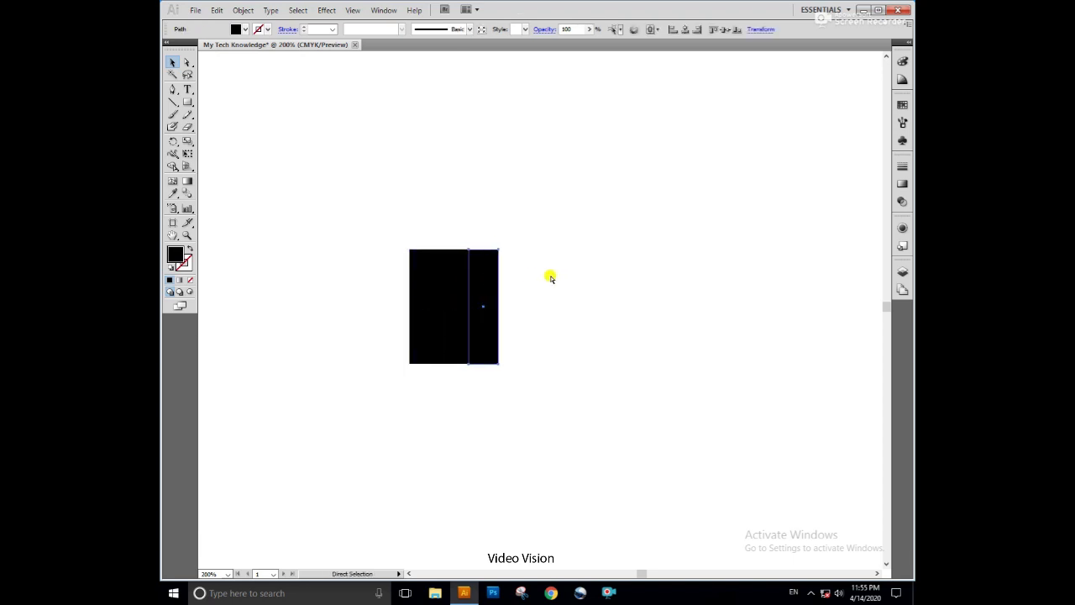
key(ctrl+d)
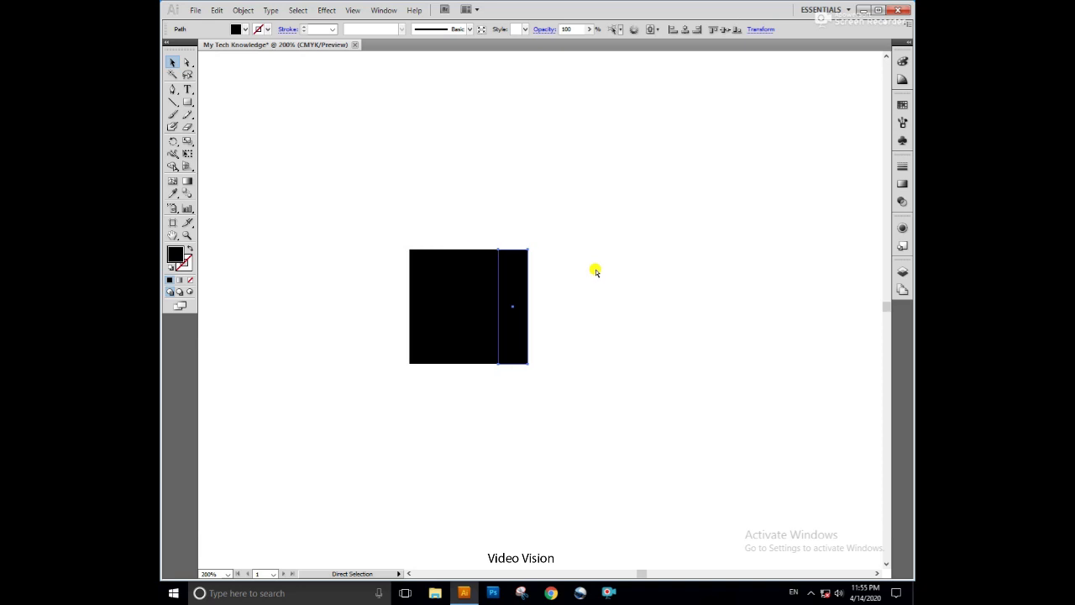
key(ctrl+d)
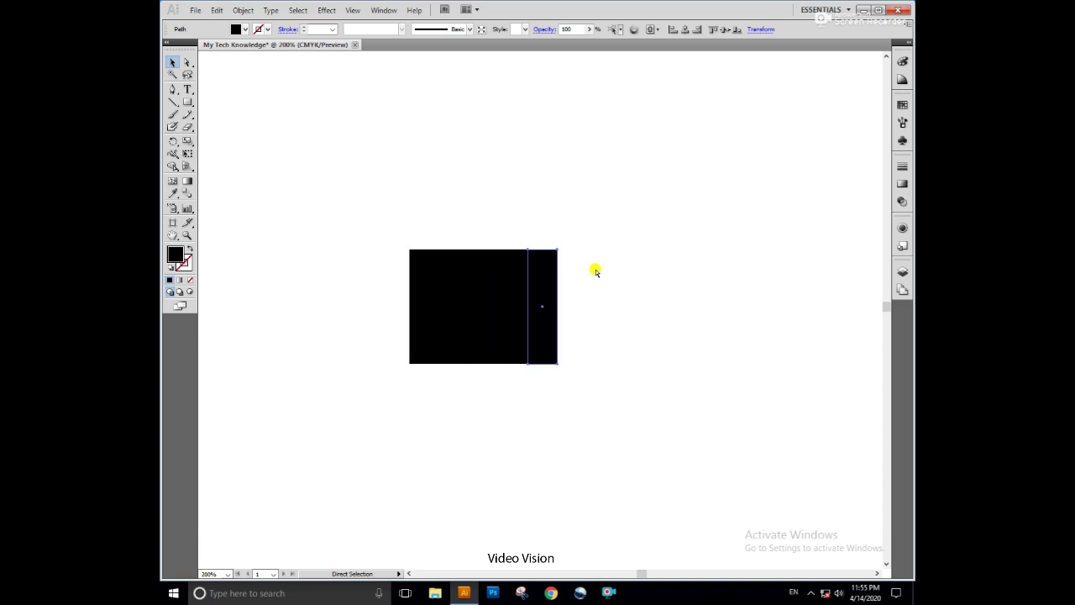
key(ctrl+d)
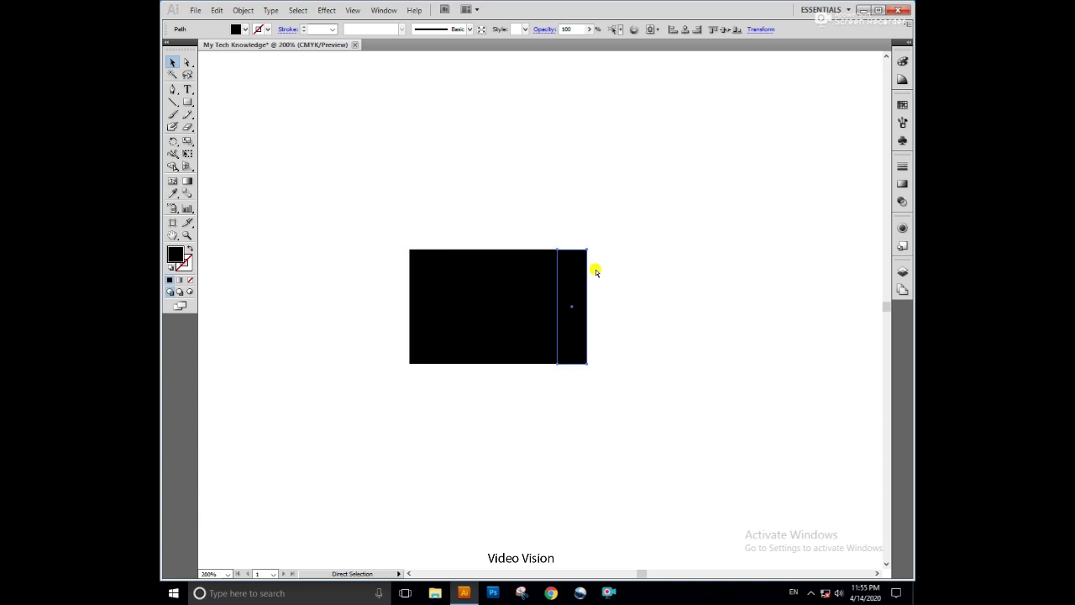
key(ctrl+z)
key(ctrl+z)
key(ctrl+z)
key(ctrl+z)
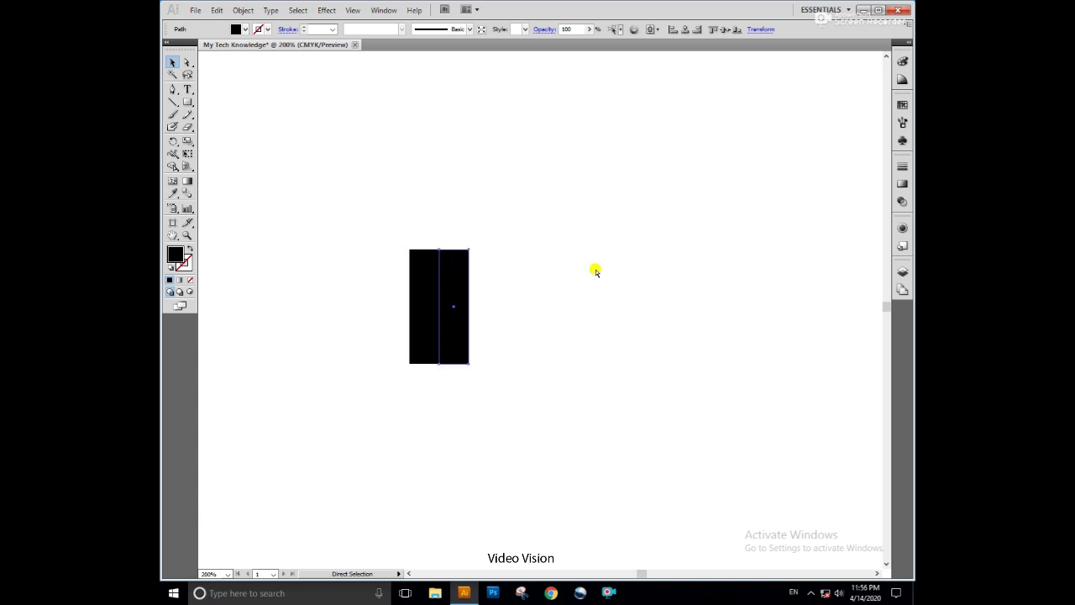
key(ctrl+z)
click(450, 280)
Step: Alt-drag a bar copy right and repeat it three times with Ctrl+D
alt+drag(434, 274, 463, 274)
key(ctrl+d)
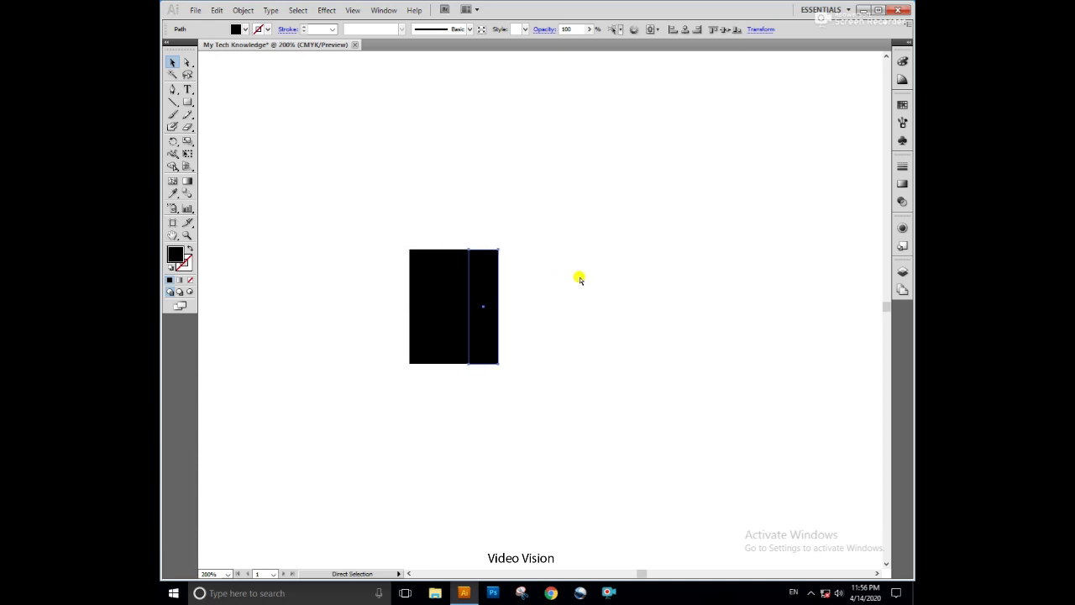
key(ctrl+d)
key(ctrl+d)
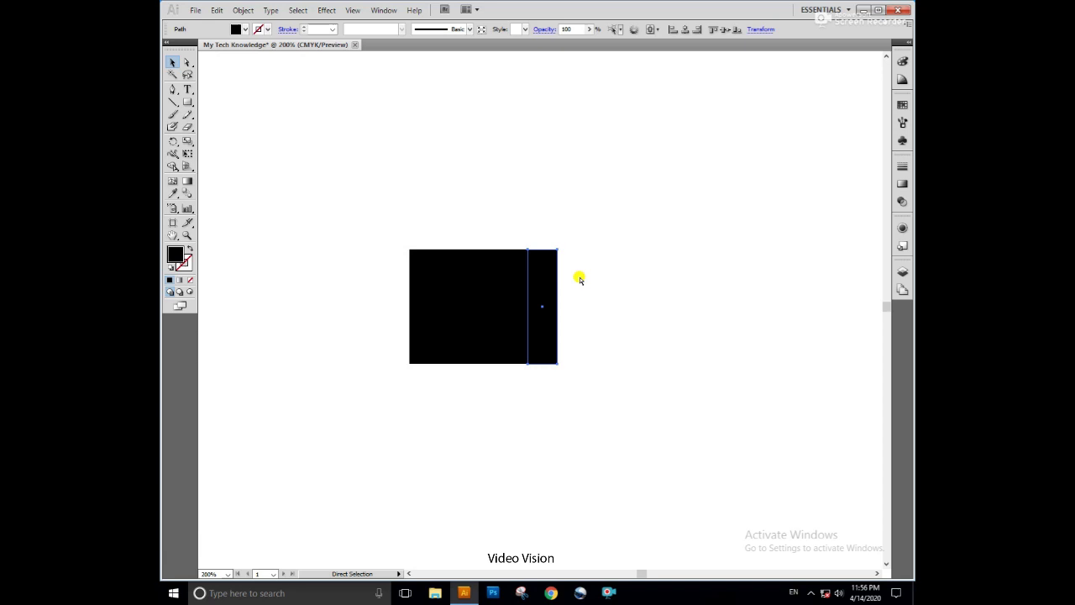
key(ctrl+d)
key(ctrl+d)
Step: Delete three alternate copies, leaving four evenly spaced bars
click(581, 280)
key(Delete)
click(520, 277)
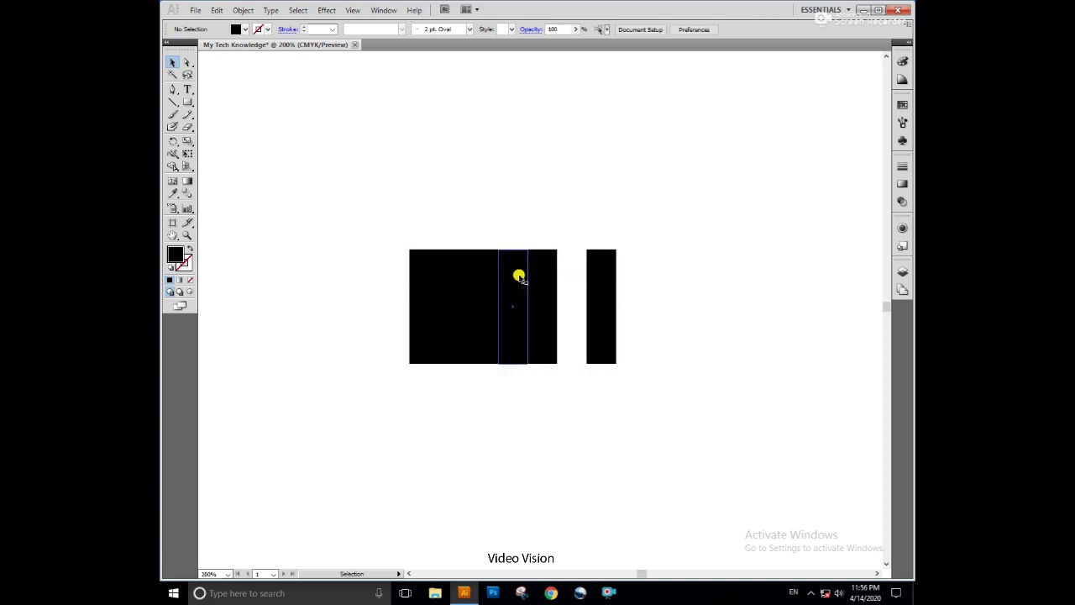
key(Delete)
click(458, 286)
key(Delete)
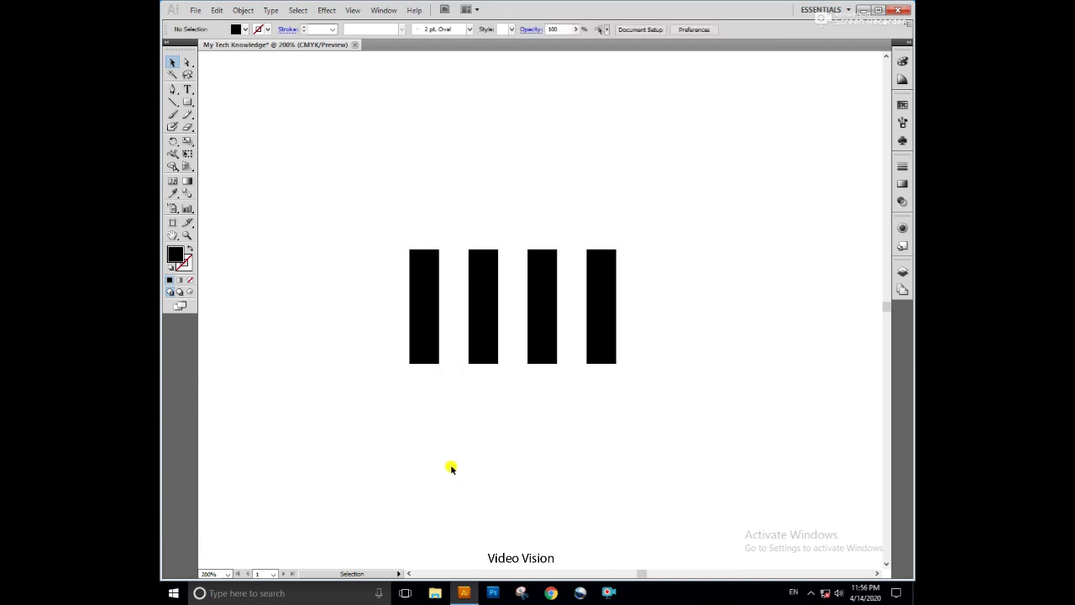
click(190, 89)
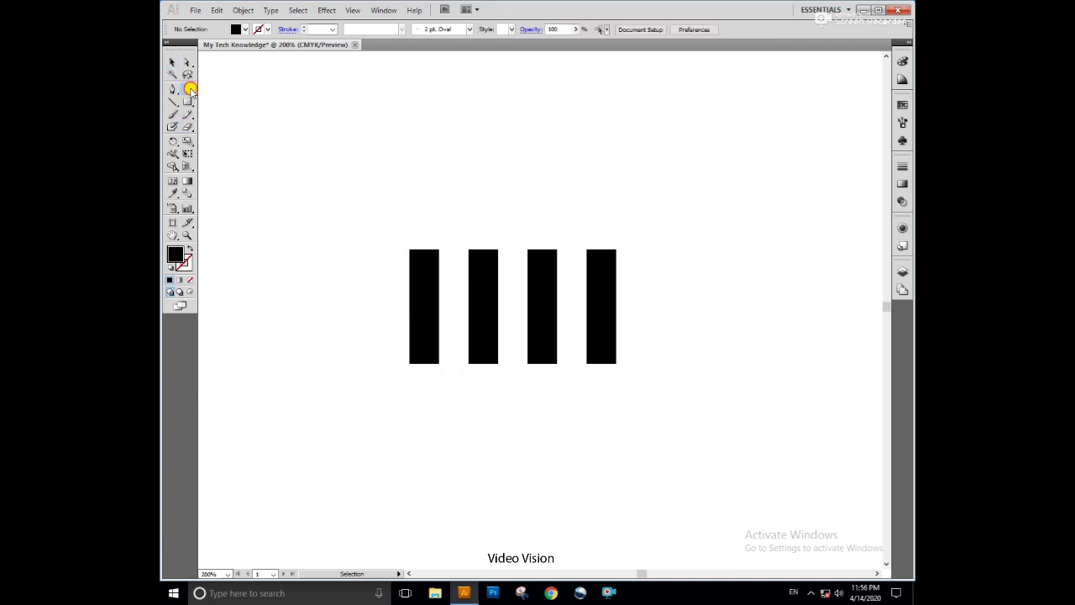
click(312, 445)
click(605, 29)
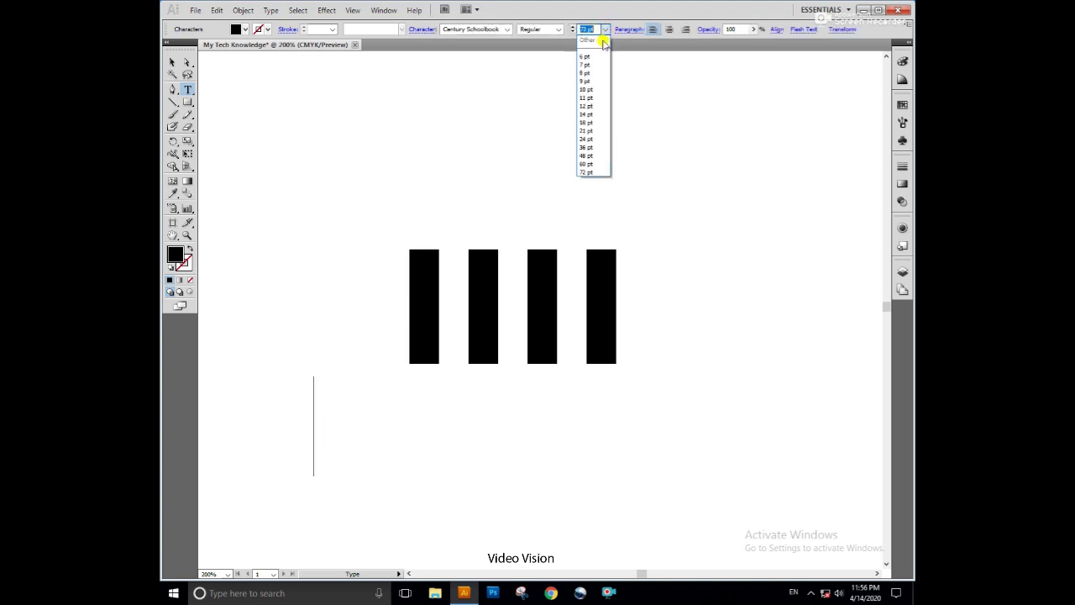
click(586, 147)
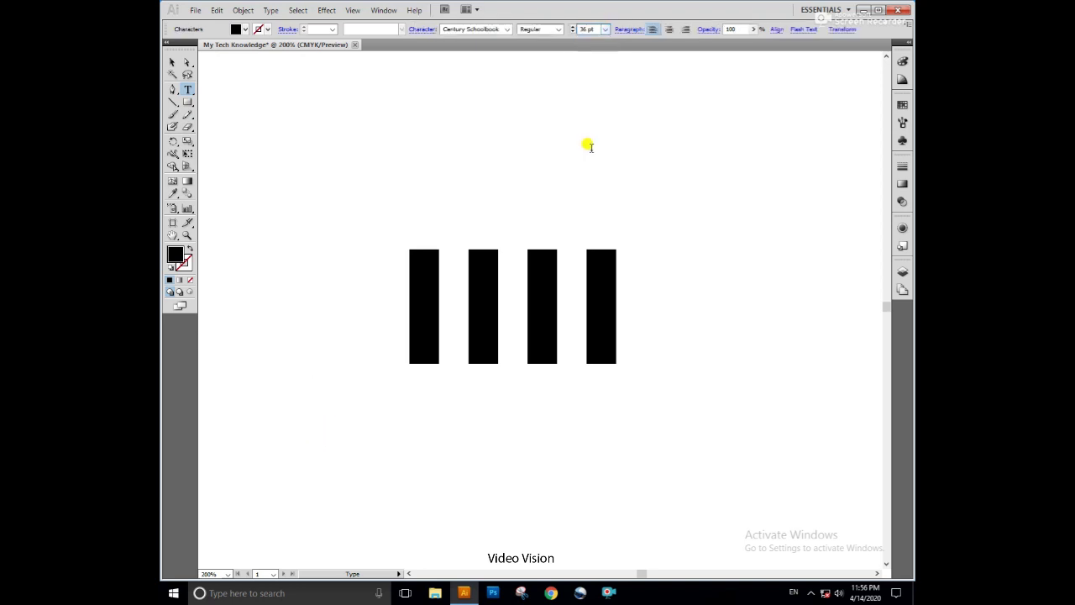
text(cr)
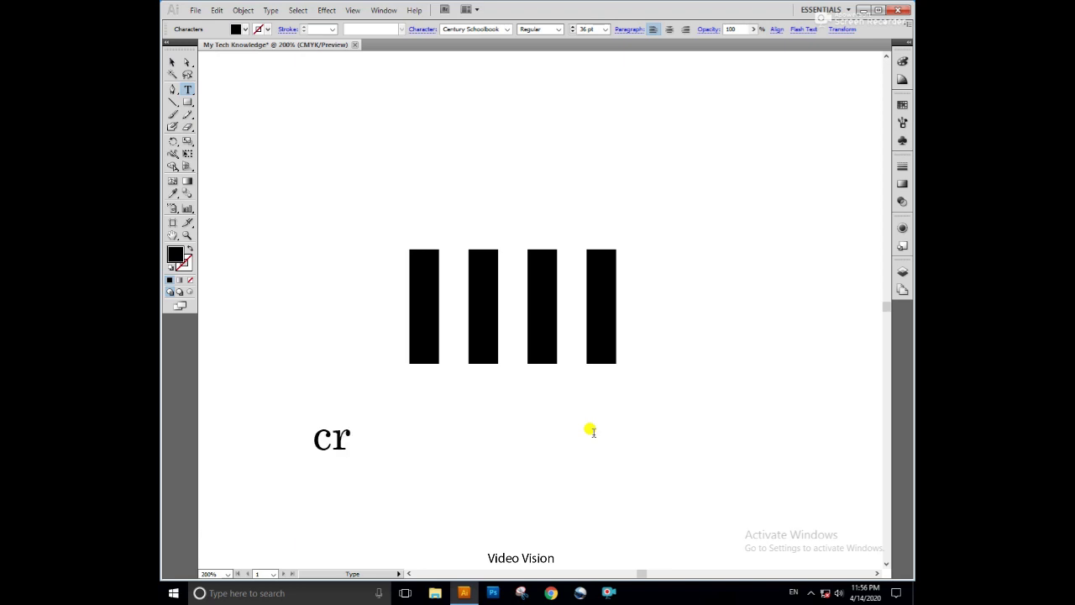
text(eate a )
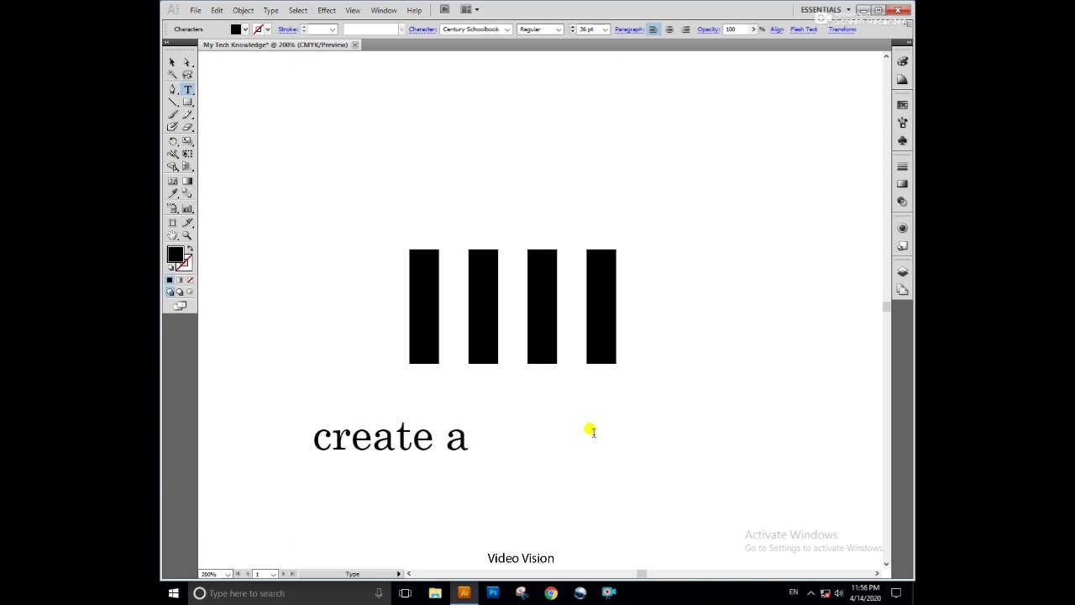
text(rec)
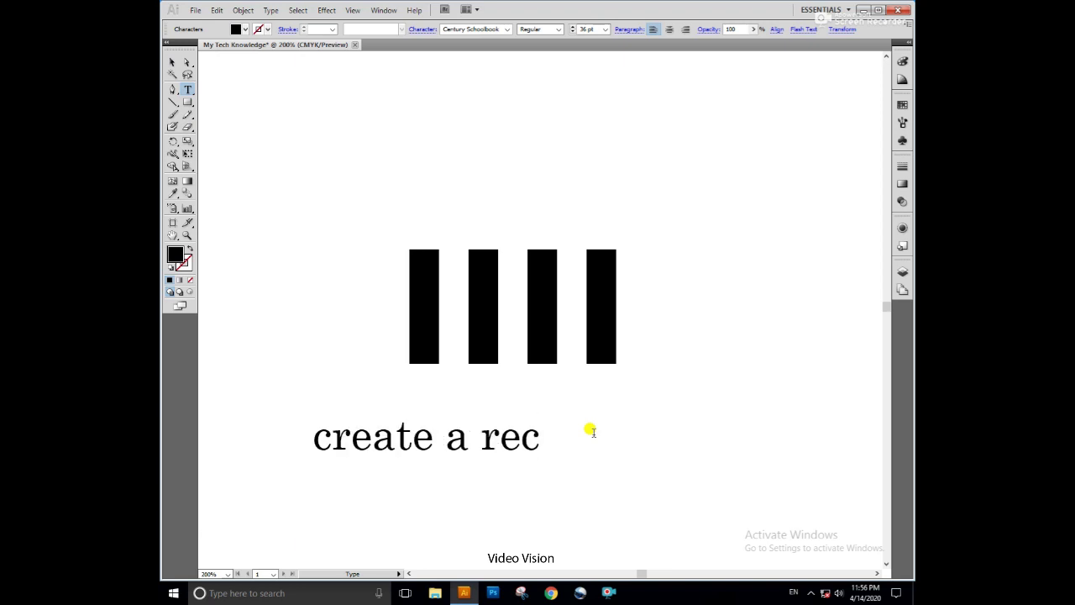
text(tangle)
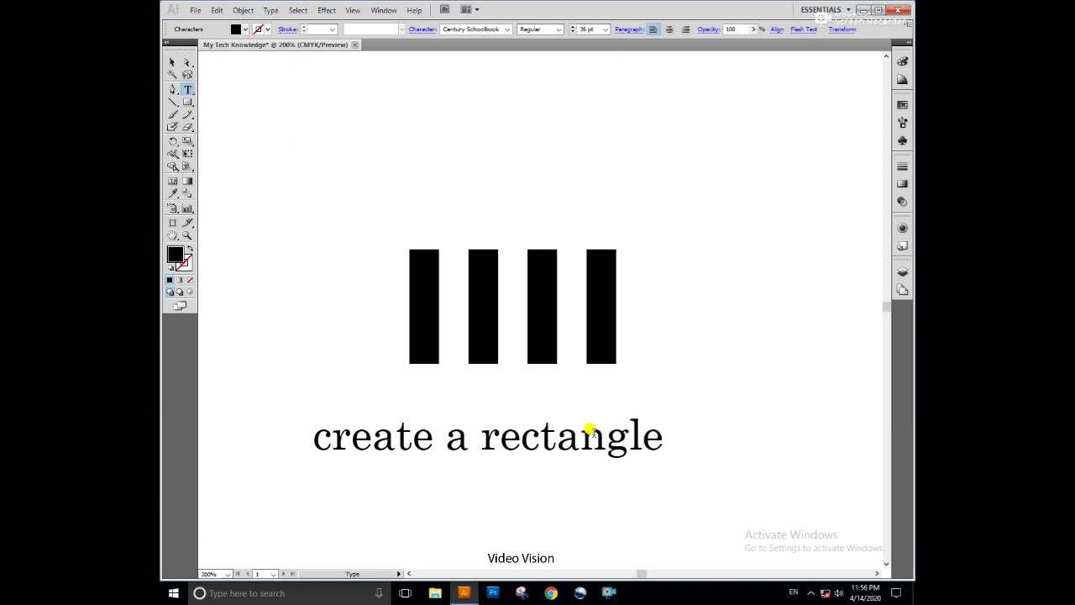
text( and co)
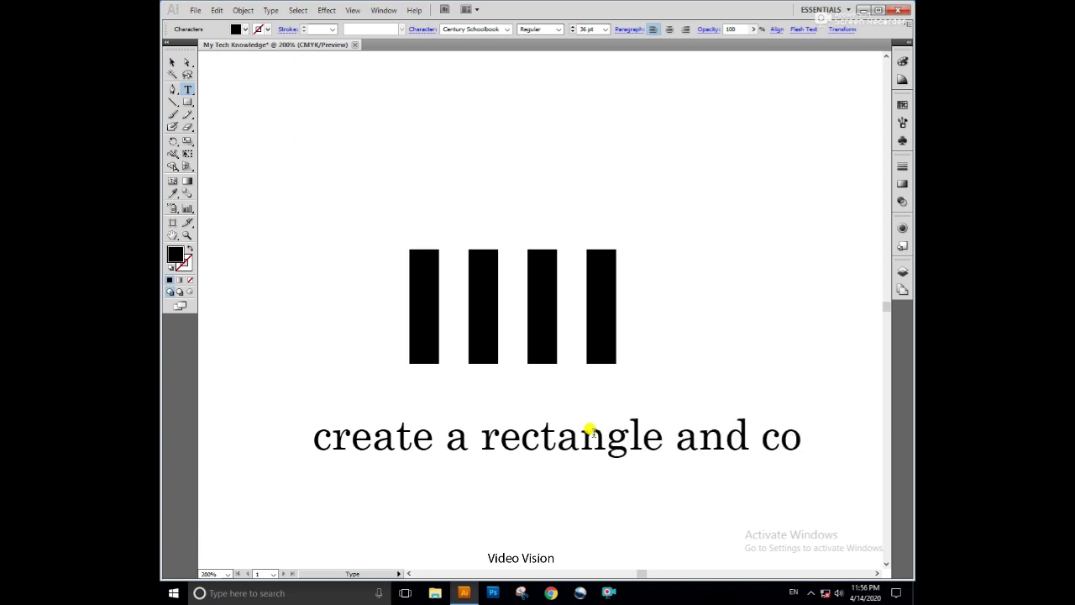
text(py it)
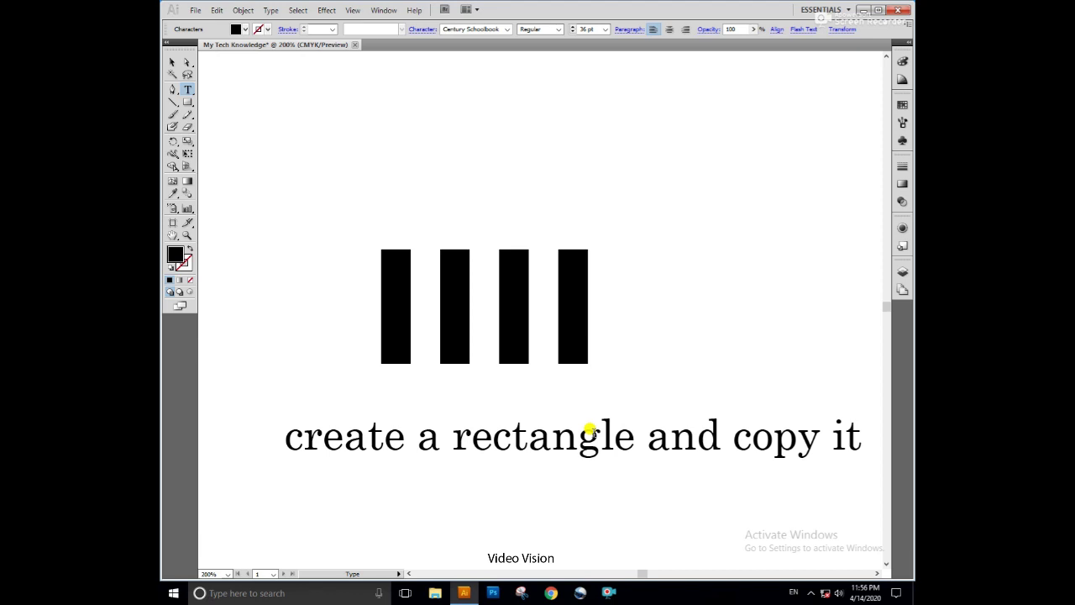
text( with)
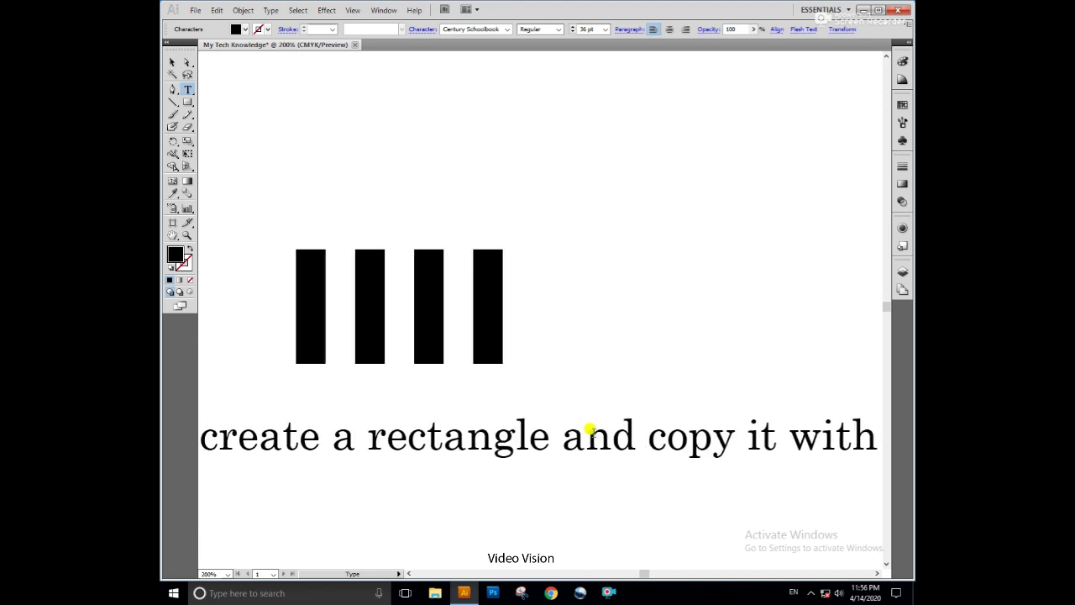
key(Return)
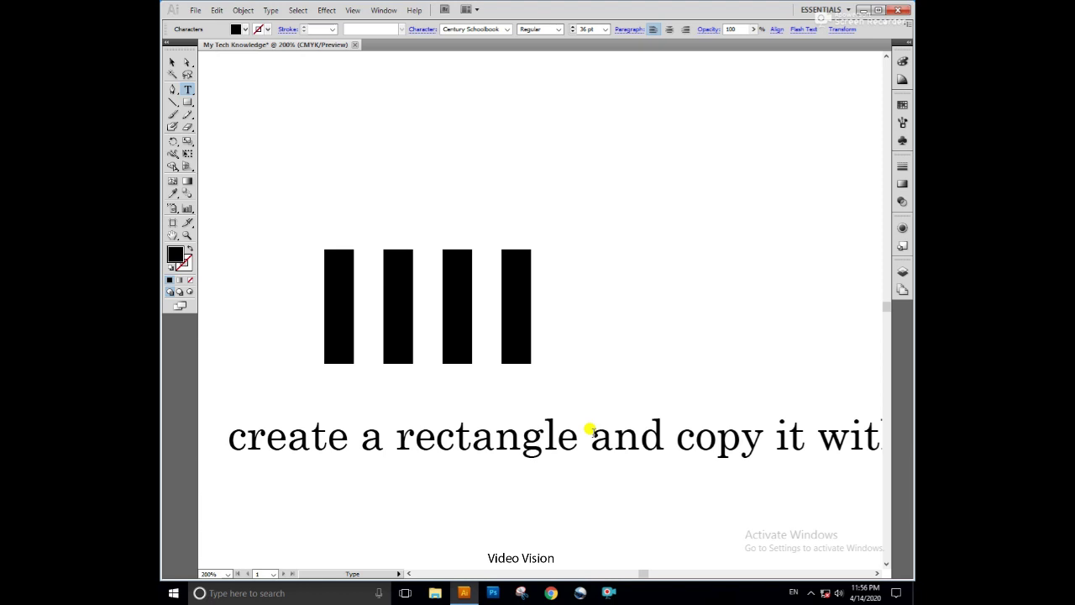
text(Alt + )
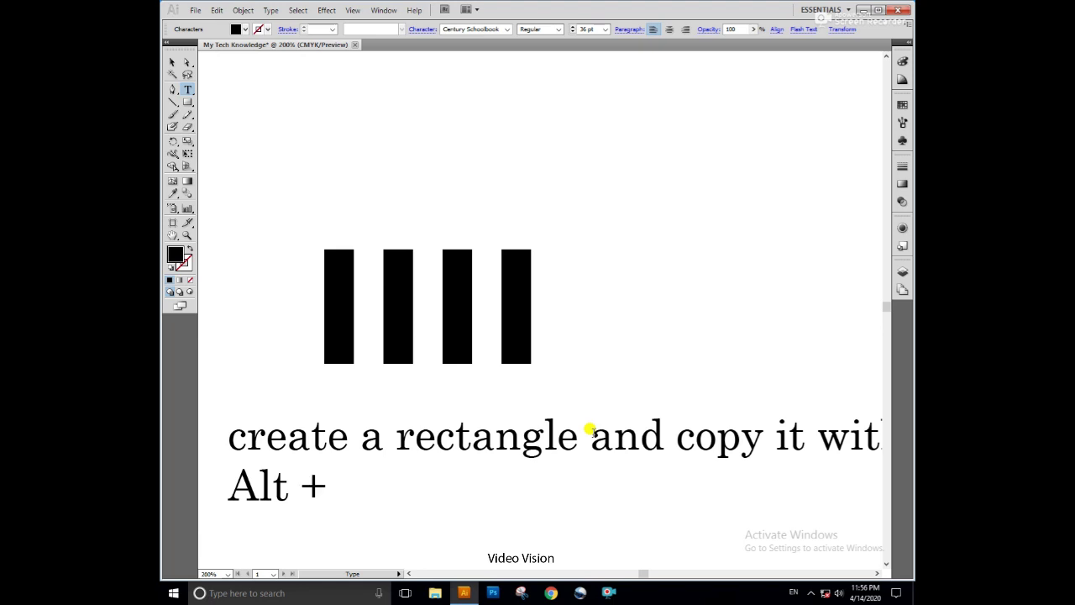
text(drag)
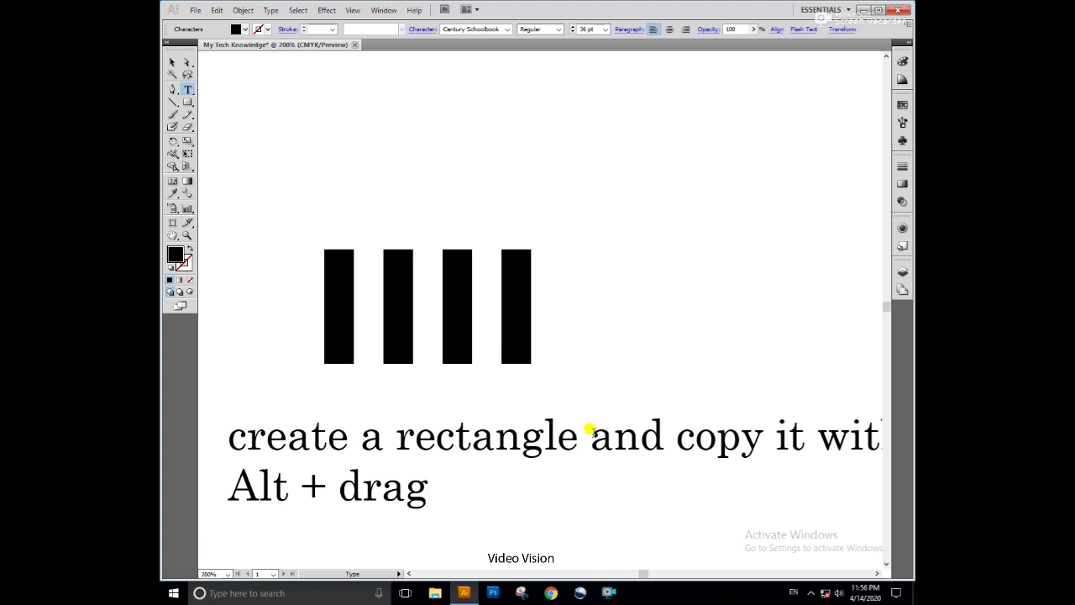
key(shift+Up)
key(shift+Home)
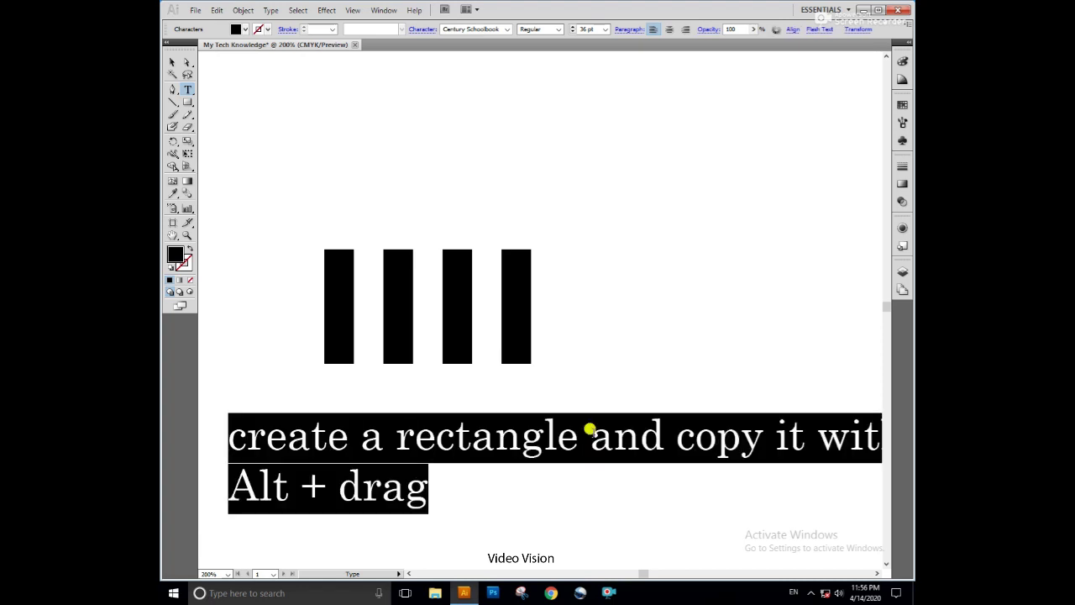
key(BackSpace)
Step: At 300% zoom, add a bar copy tilted about 45° across the first two bars
key(Escape)
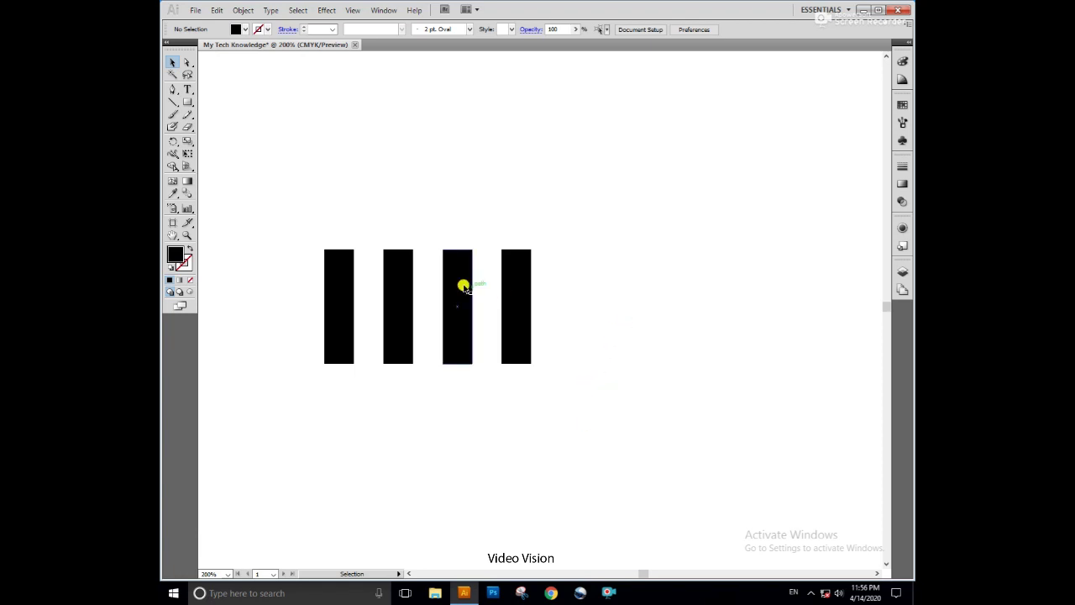
key(ctrl+plus)
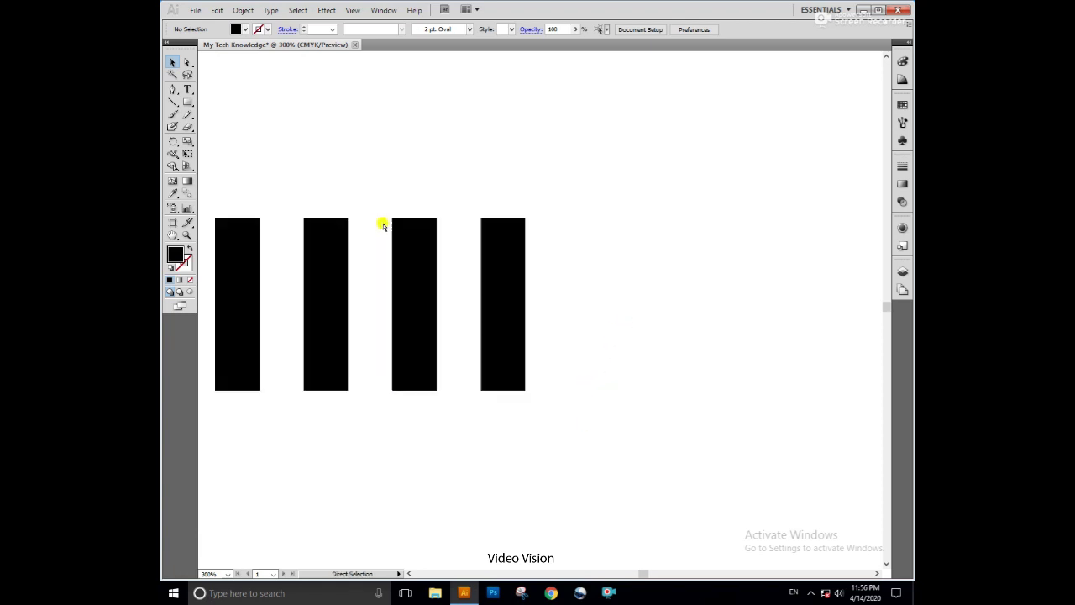
drag(382, 225, 580, 243)
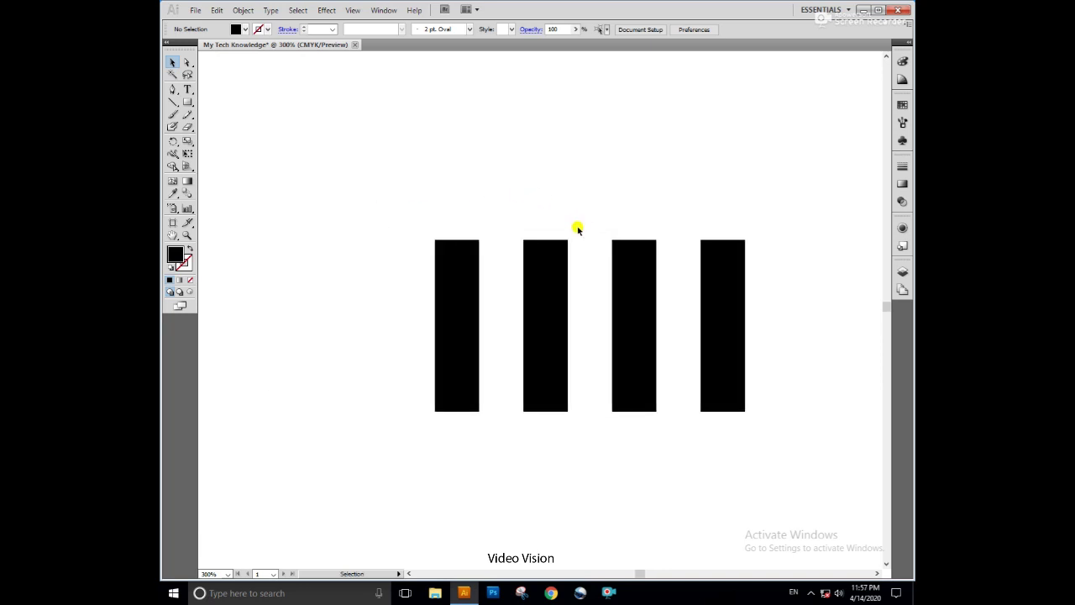
drag(552, 306, 358, 306)
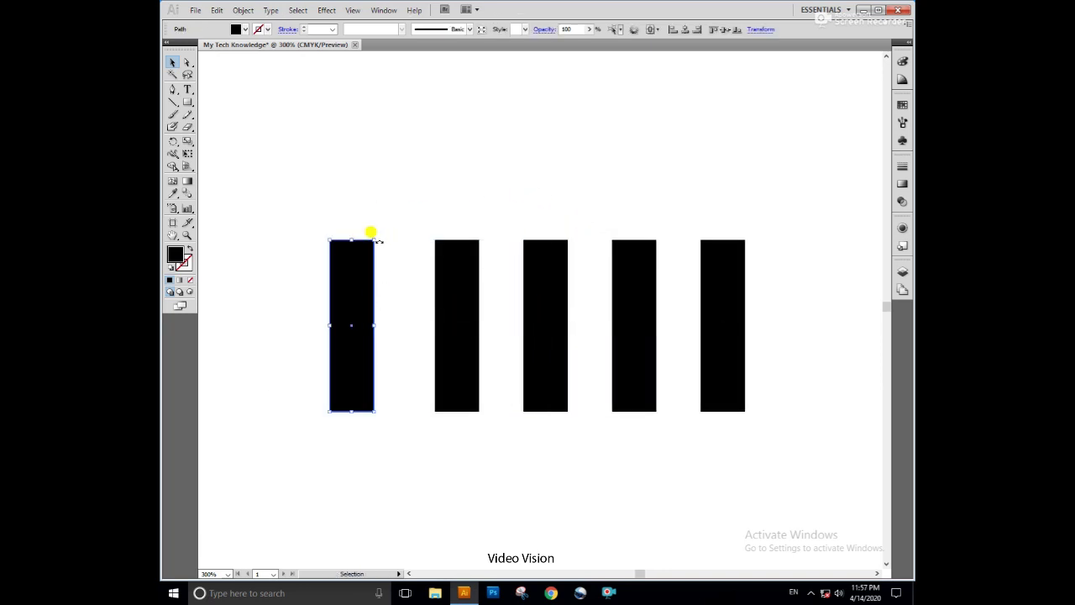
mouse_move(378, 241)
mouse_down()
mouse_move(401, 280)
mouse_move(558, 280)
mouse_up()
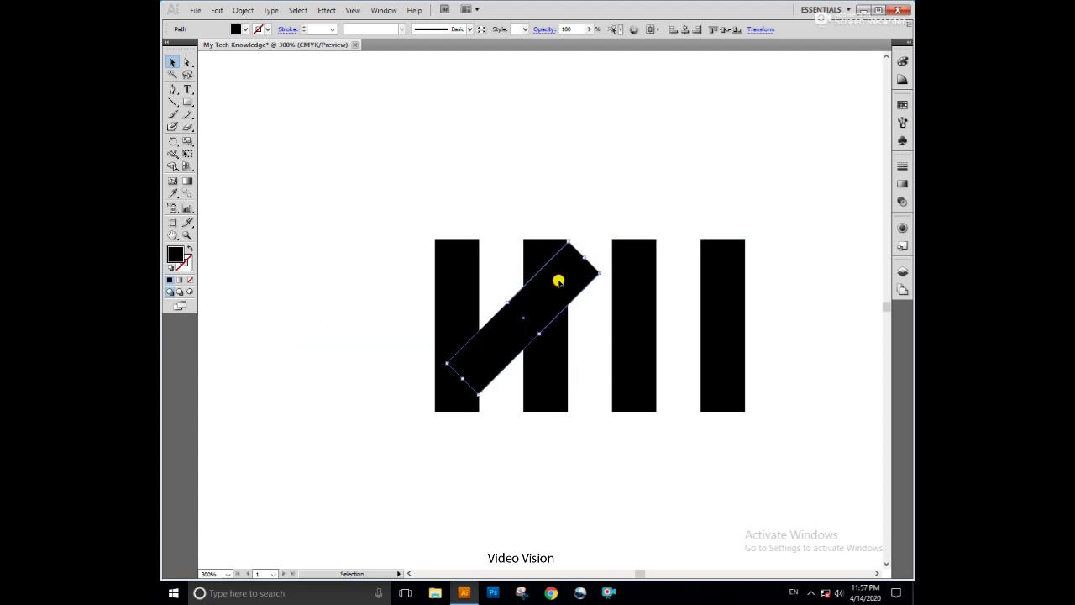
key(z)
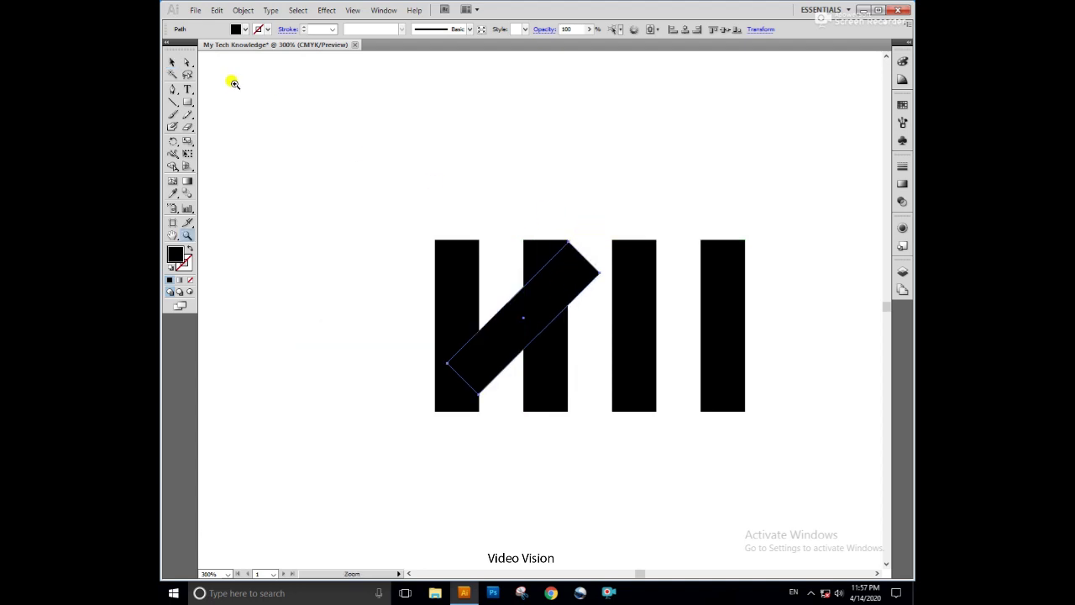
Step: Zoom in on the diagonal bar's top corner and nudge the bar up and left
drag(582, 223, 522, 286)
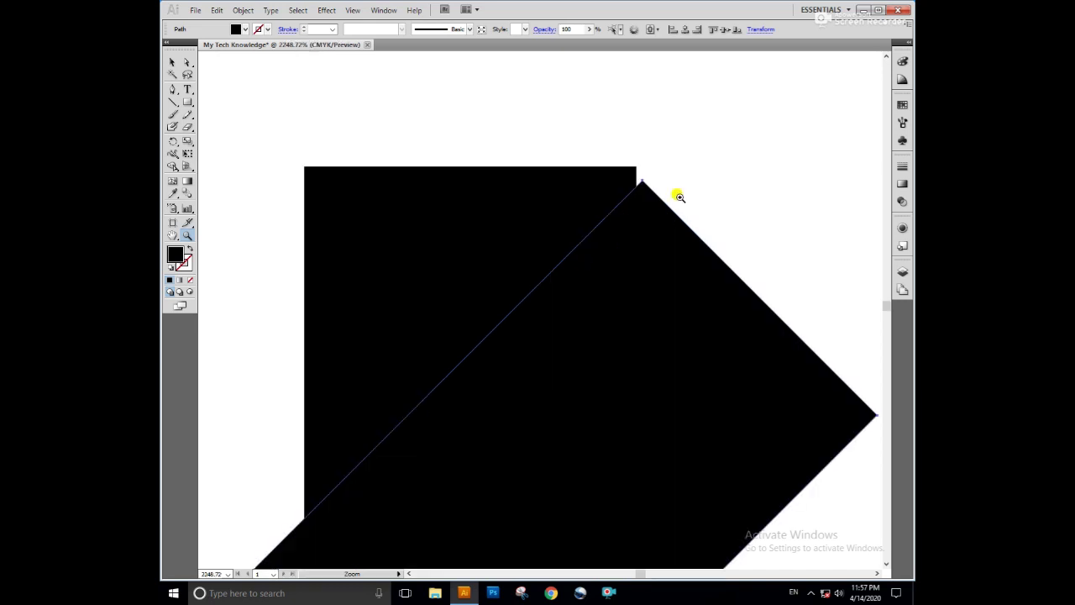
click(173, 63)
click(720, 158)
drag(655, 232, 650, 216)
click(706, 172)
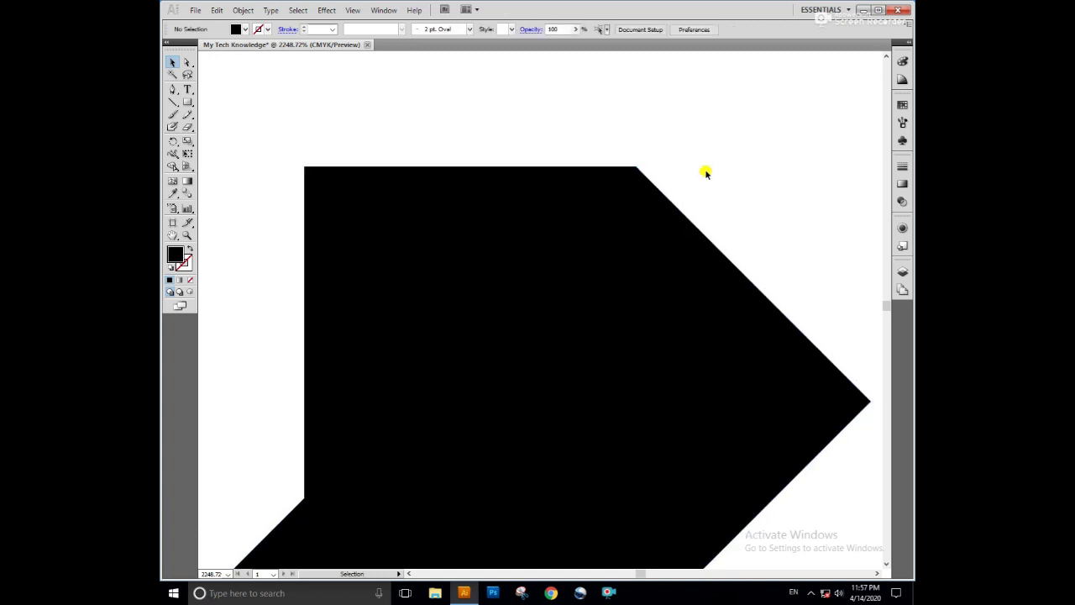
key(ctrl+minus)
key(ctrl+minus)
key(ctrl+minus)
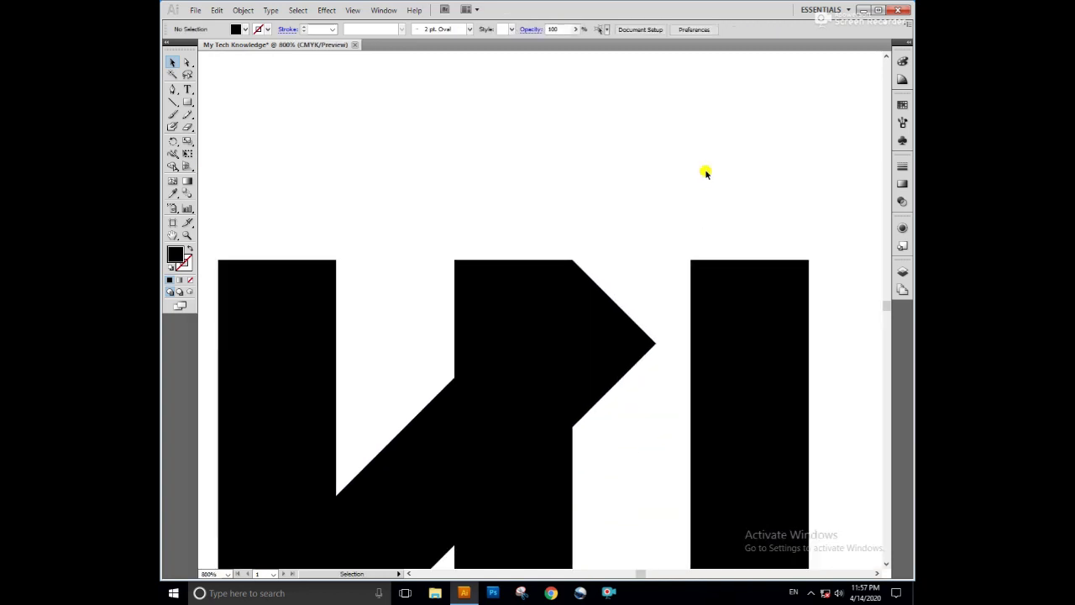
Step: Slide the diagonal bar left and fine-align its corner with the middle bar's top
drag(630, 347, 512, 347)
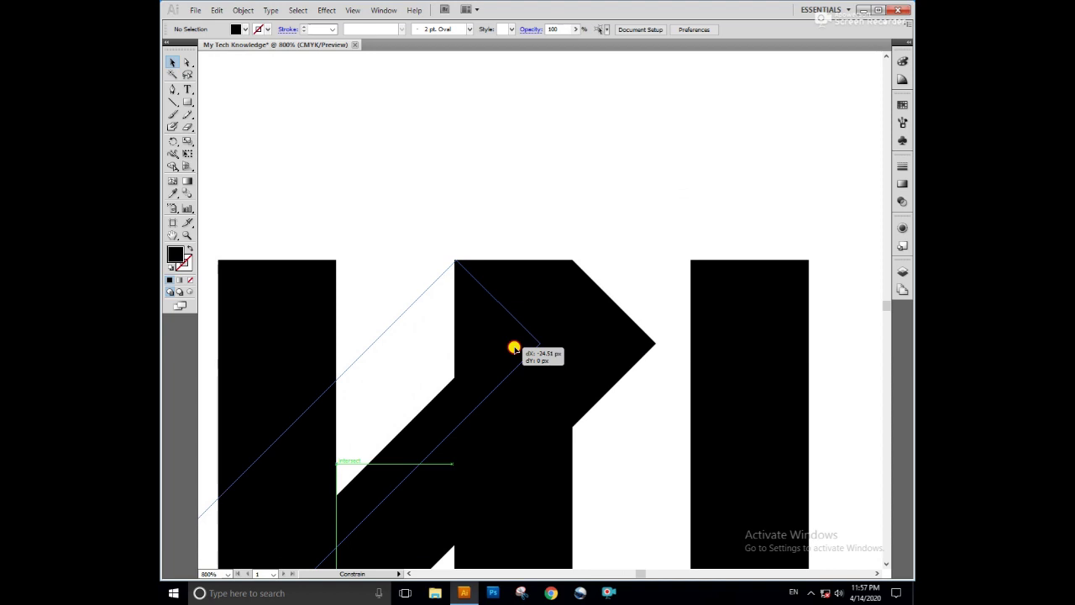
drag(513, 347, 512, 348)
click(187, 235)
drag(393, 232, 459, 264)
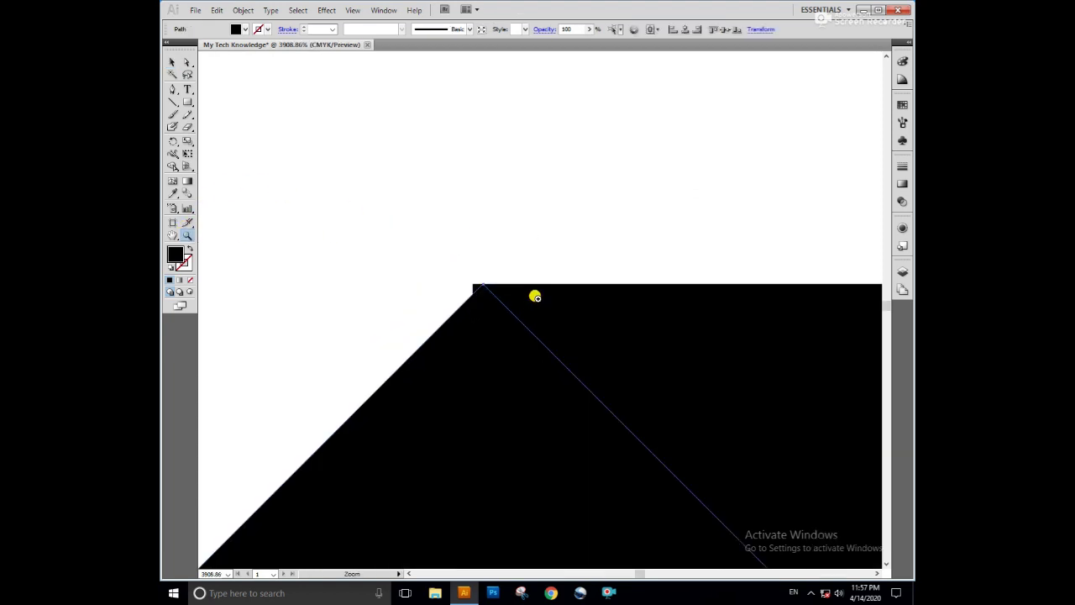
key(v)
drag(499, 320, 490, 319)
Step: Zoom back out, pan to the letter shapes and select the diagonal bar
click(495, 245)
key(ctrl+minus)
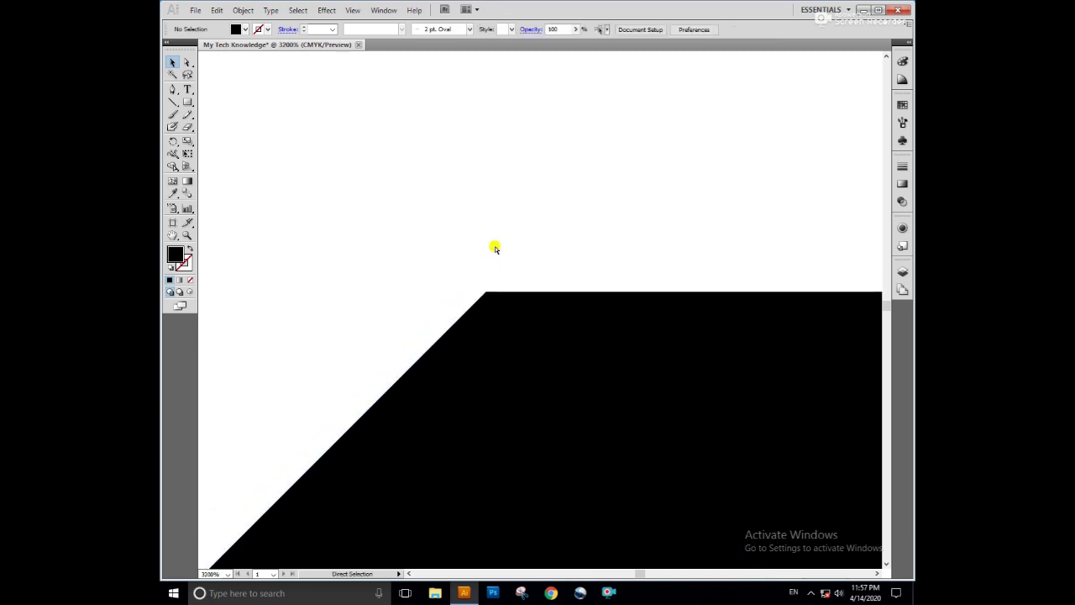
key(ctrl+minus)
key(ctrl+minus)
key(ctrl+minus)
key(ctrl+minus)
drag(487, 295, 467, 156)
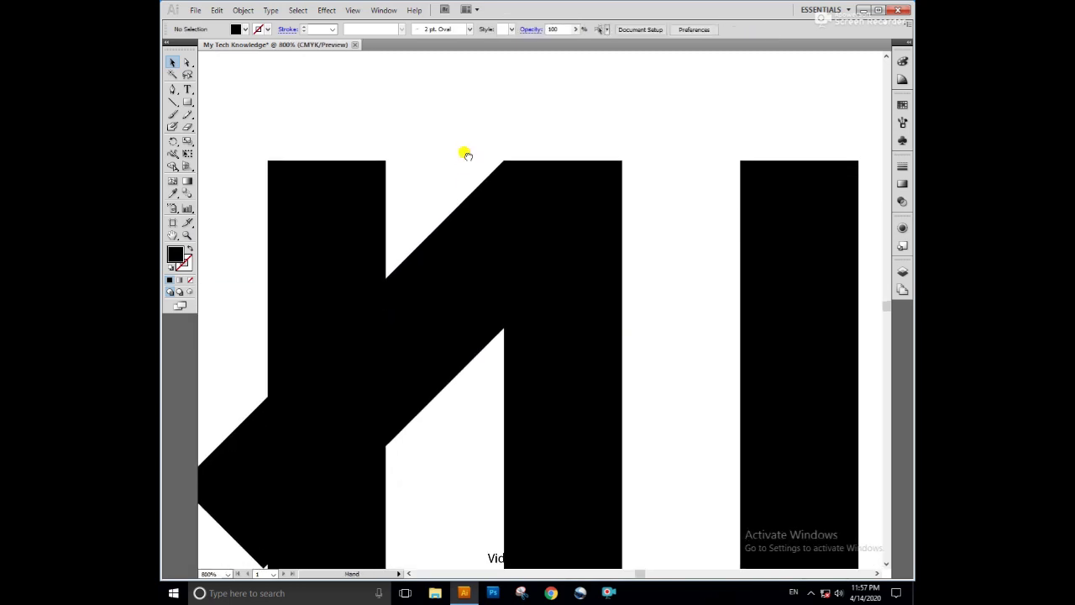
click(466, 226)
Step: Reflect the diagonal bar across the vertical axis with preview on
right_click(460, 269)
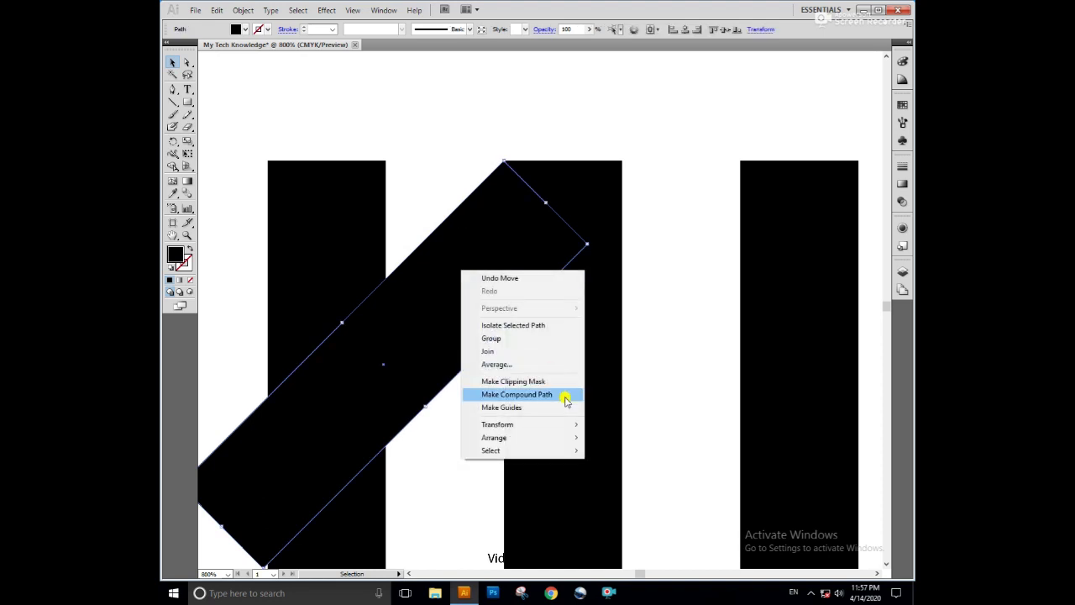
mouse_move(497, 424)
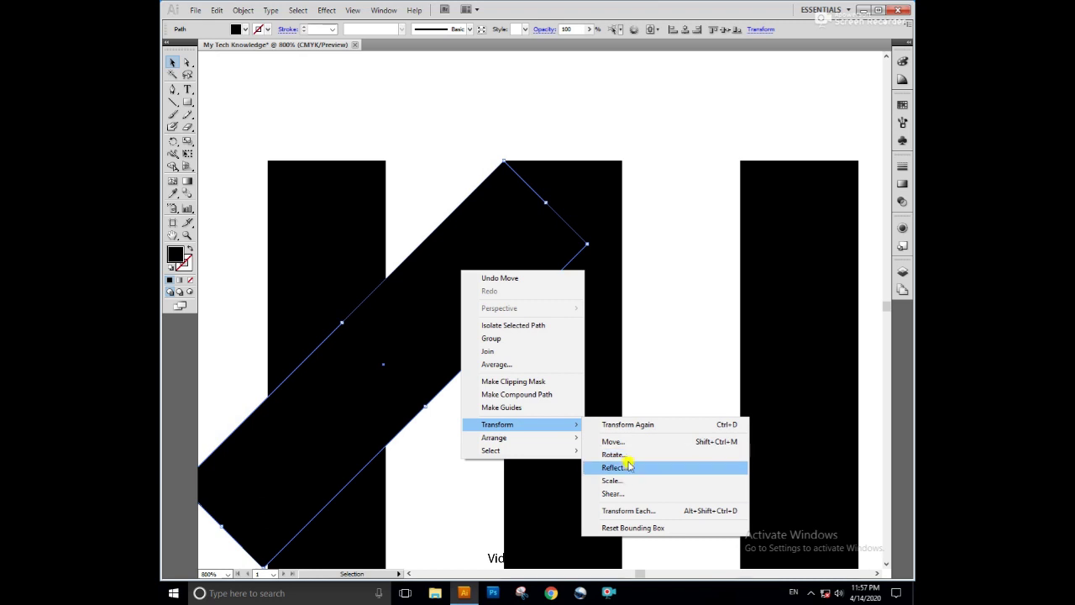
click(640, 468)
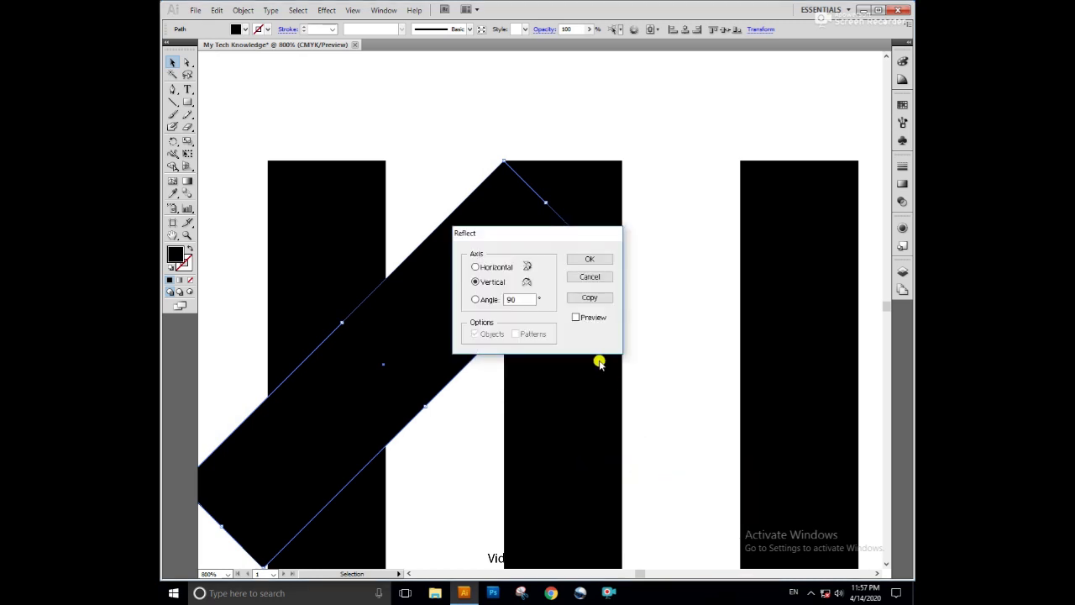
click(576, 317)
drag(542, 236, 775, 250)
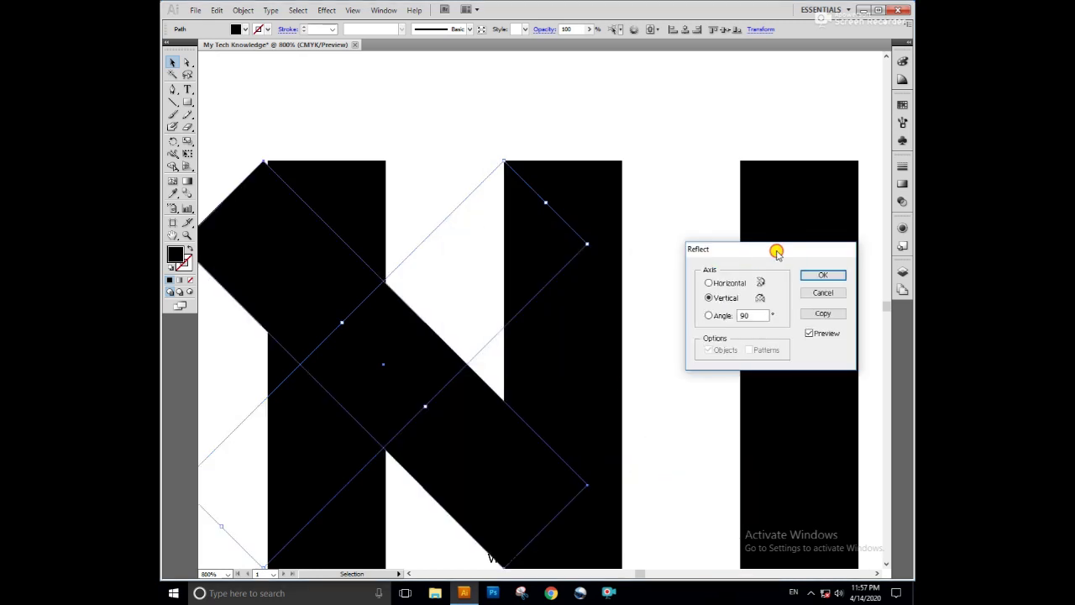
click(810, 334)
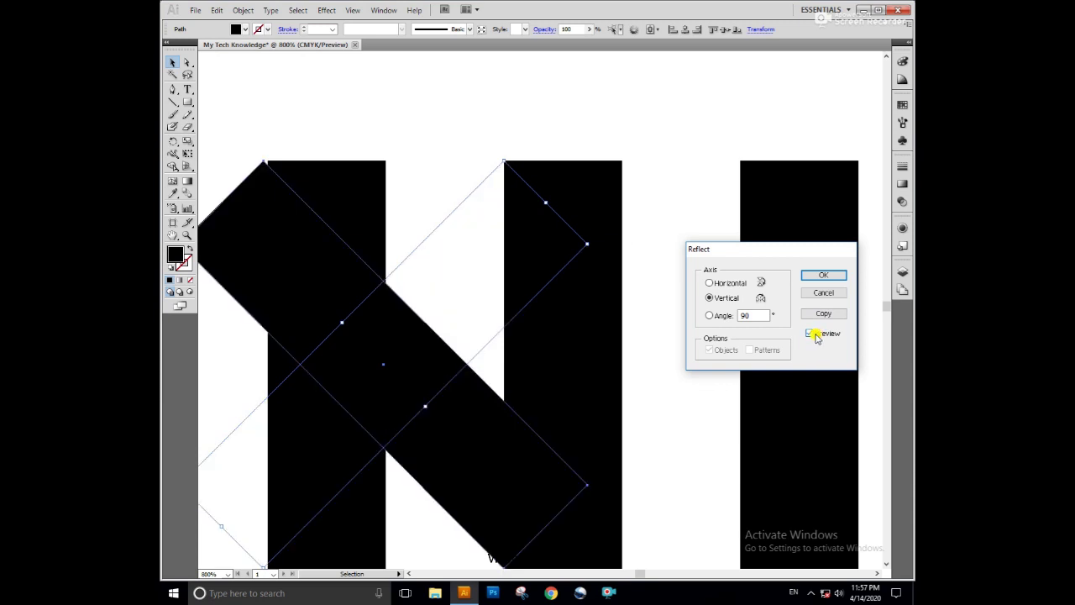
click(827, 275)
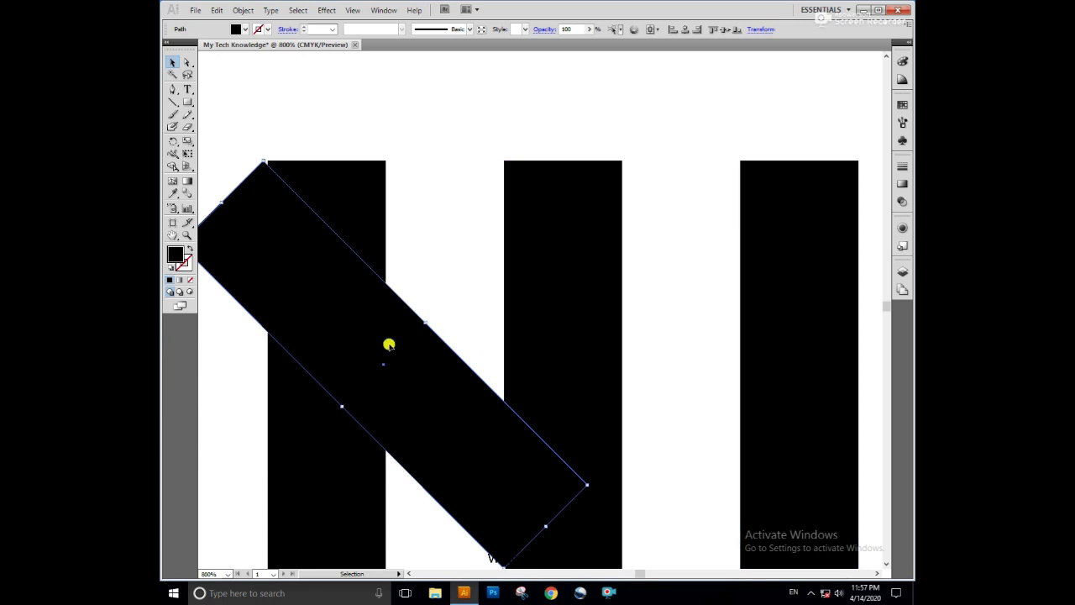
Step: Reflect the bar again as a copy, so the two diagonals cross in an X
right_click(389, 344)
mouse_move(450, 498)
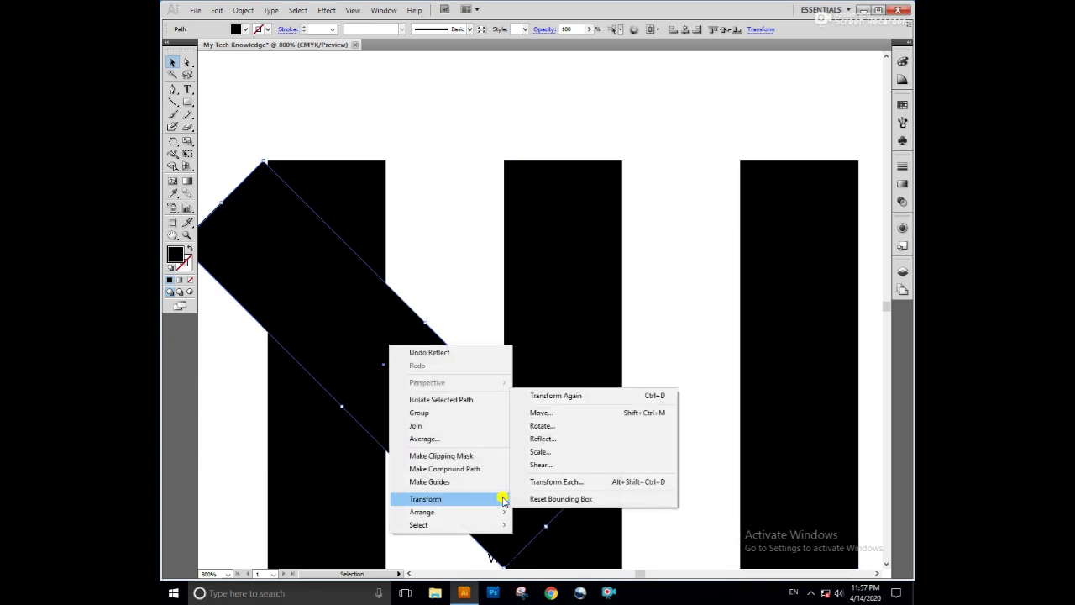
click(548, 439)
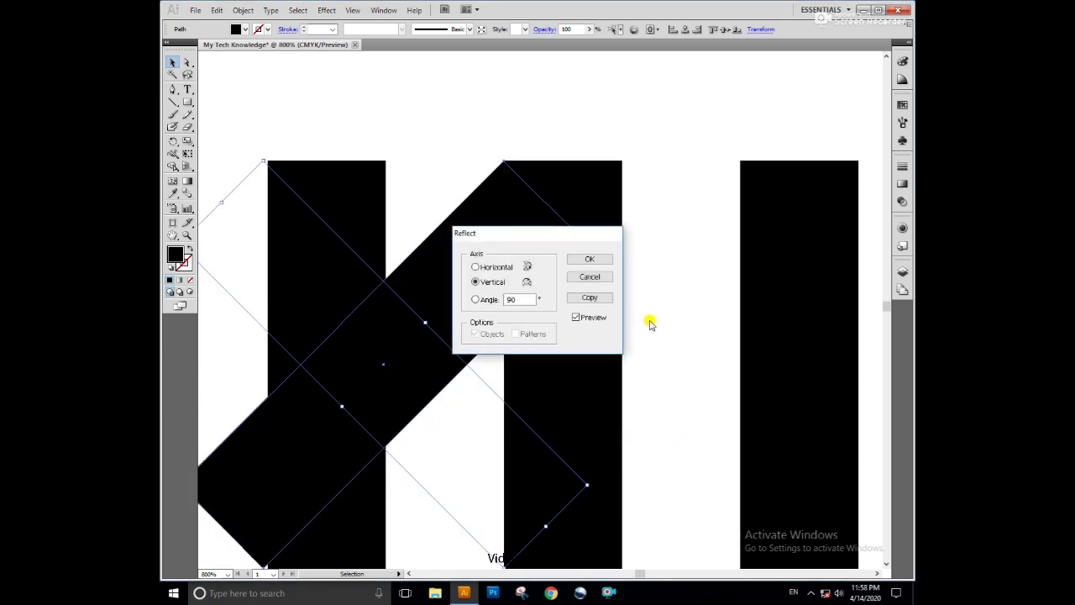
click(575, 317)
click(590, 300)
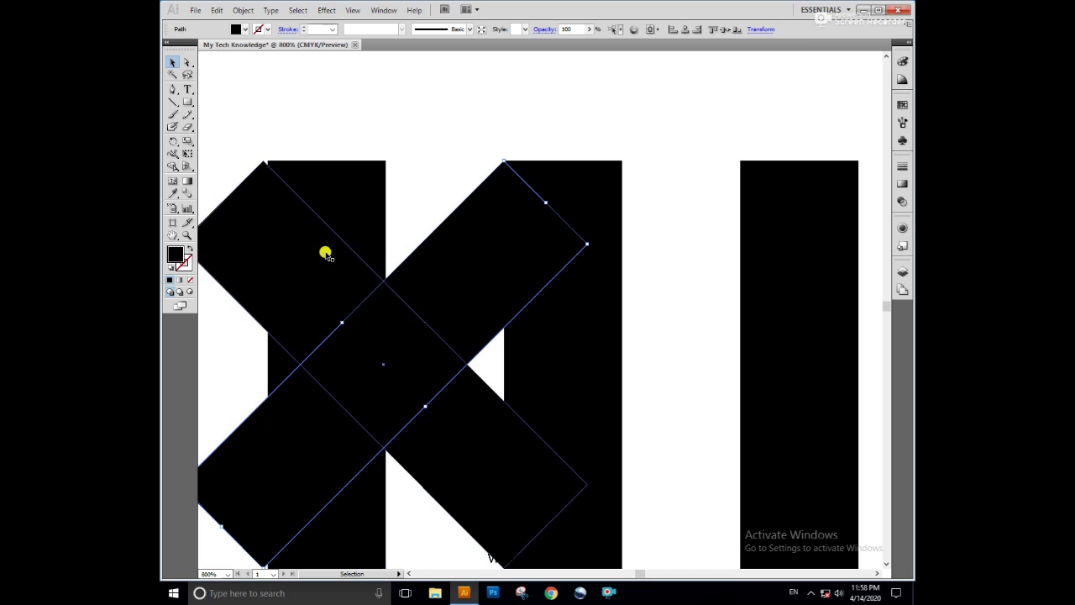
Step: Shift the mirrored bar right and snap its top to the vertical bar's corner
drag(232, 225, 356, 225)
key(z)
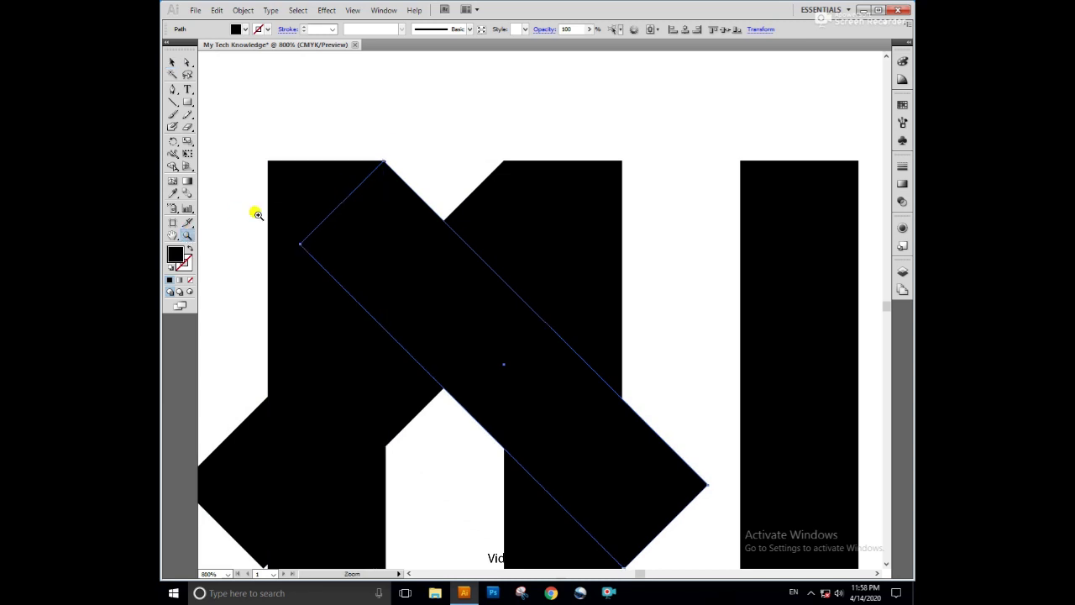
drag(404, 149, 341, 198)
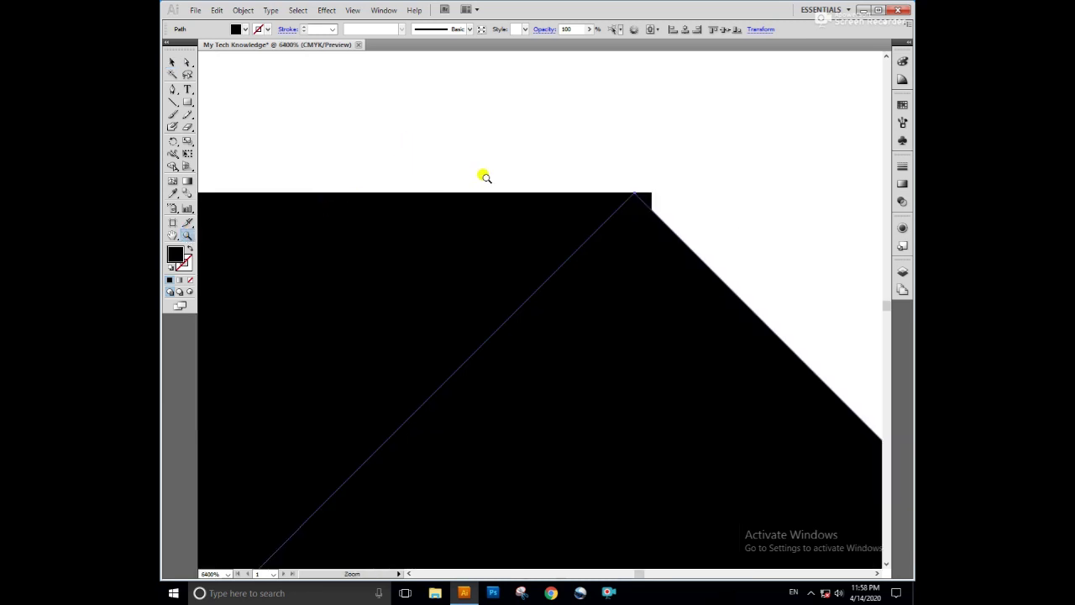
click(173, 61)
drag(657, 245, 661, 250)
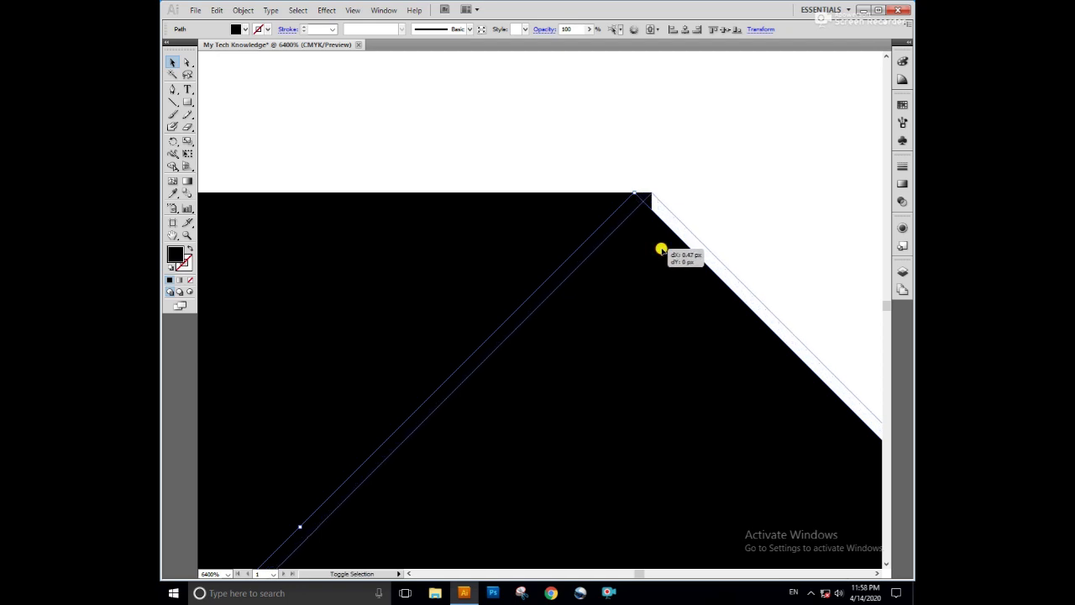
click(620, 136)
key(ctrl+minus)
key(ctrl+minus)
key(ctrl+minus)
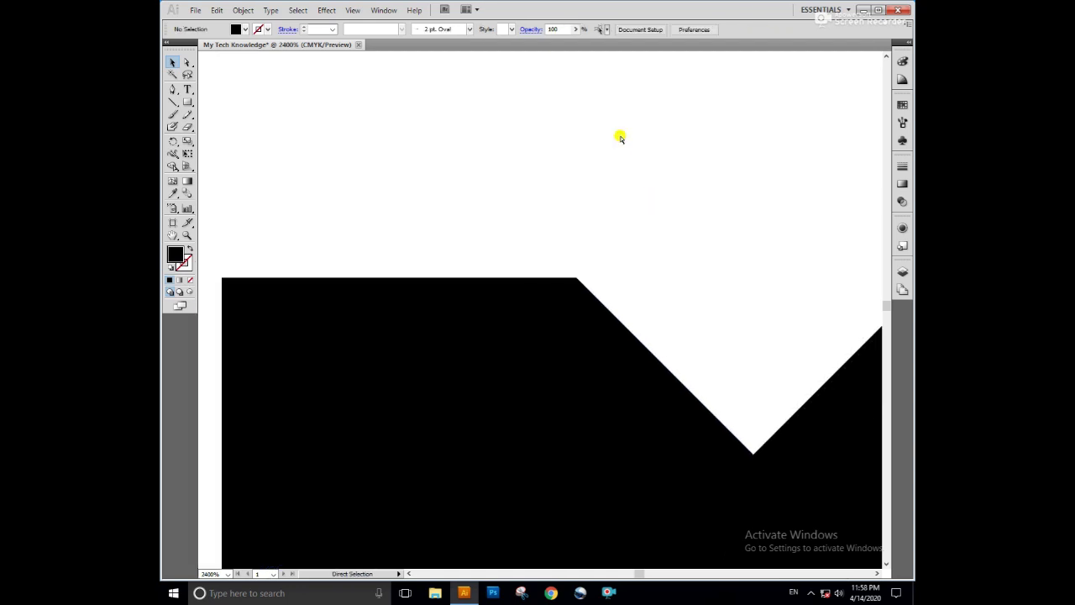
key(ctrl+minus)
key(ctrl+minus)
key(ctrl+minus)
key(ctrl+minus)
key(ctrl+minus)
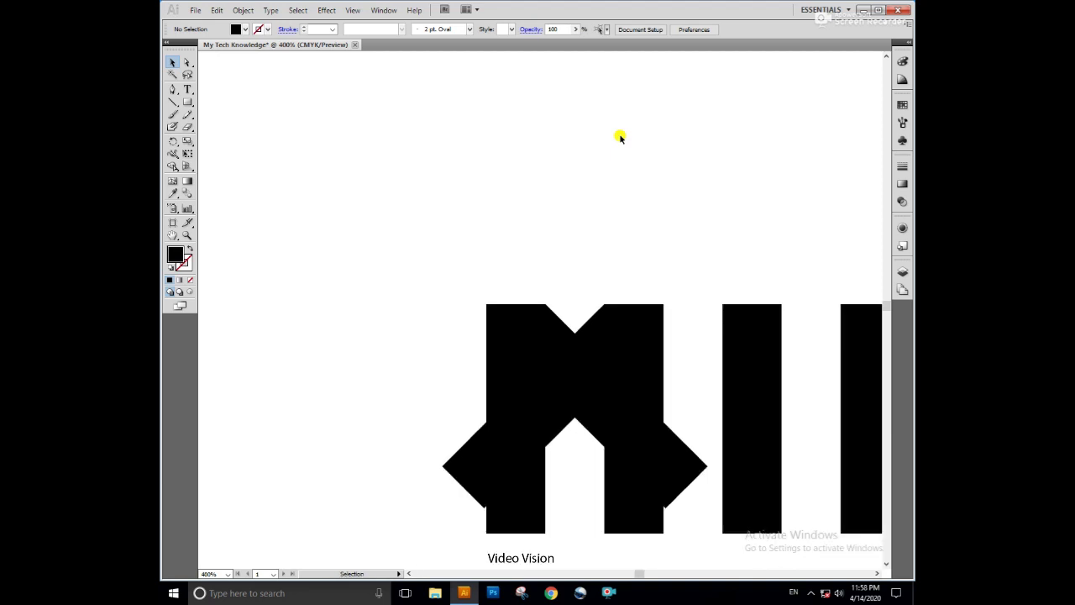
Step: Select the M's two vertical and two diagonal bars and Divide them with Pathfinder
drag(609, 257, 463, 149)
click(508, 230)
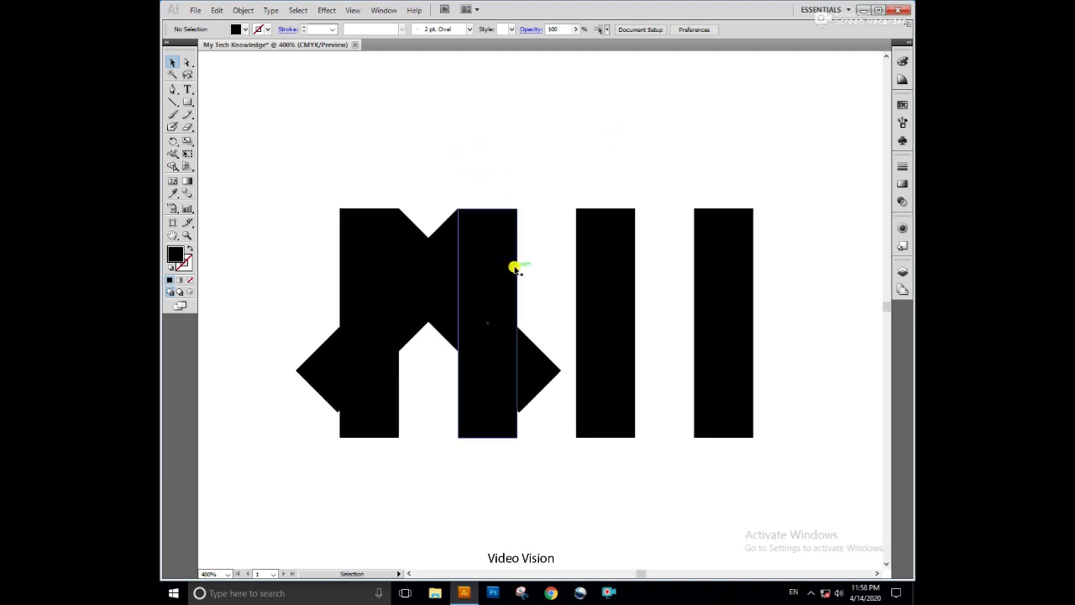
shift+click(395, 378)
shift+click(411, 328)
shift+click(443, 331)
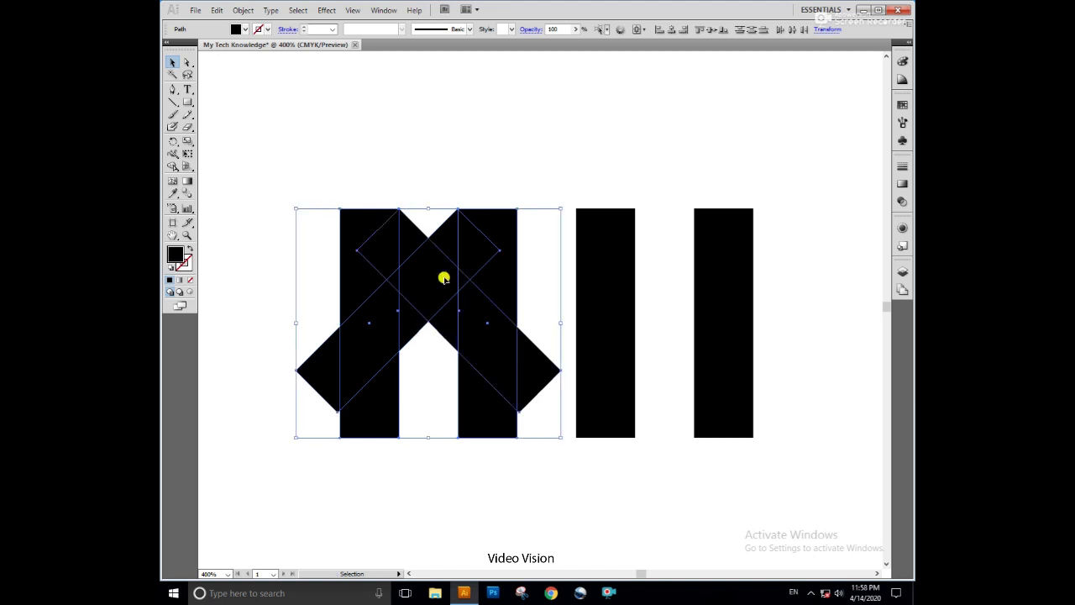
click(384, 10)
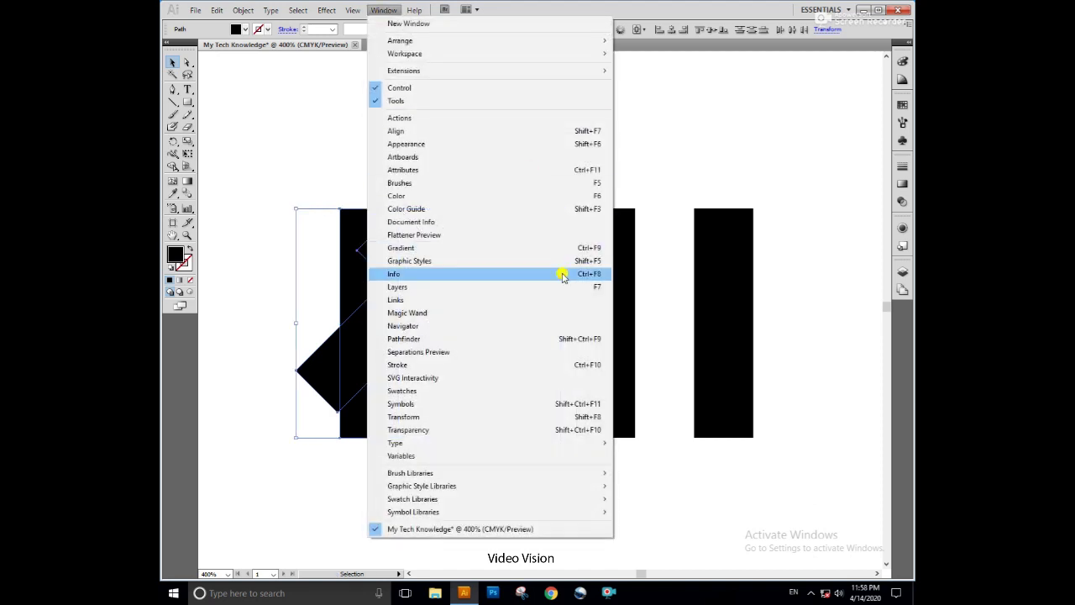
click(440, 339)
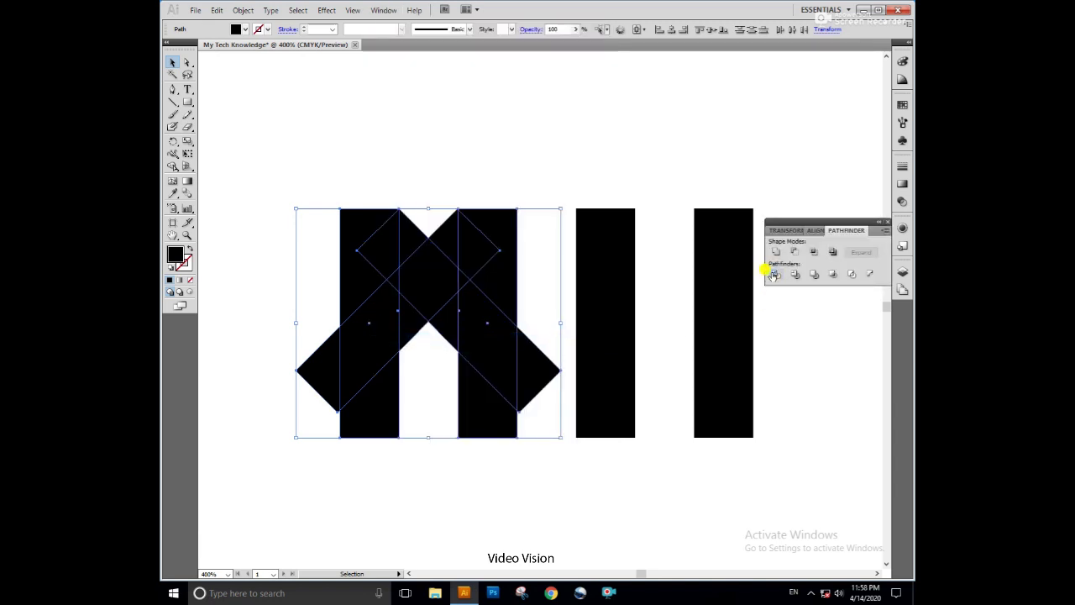
click(774, 273)
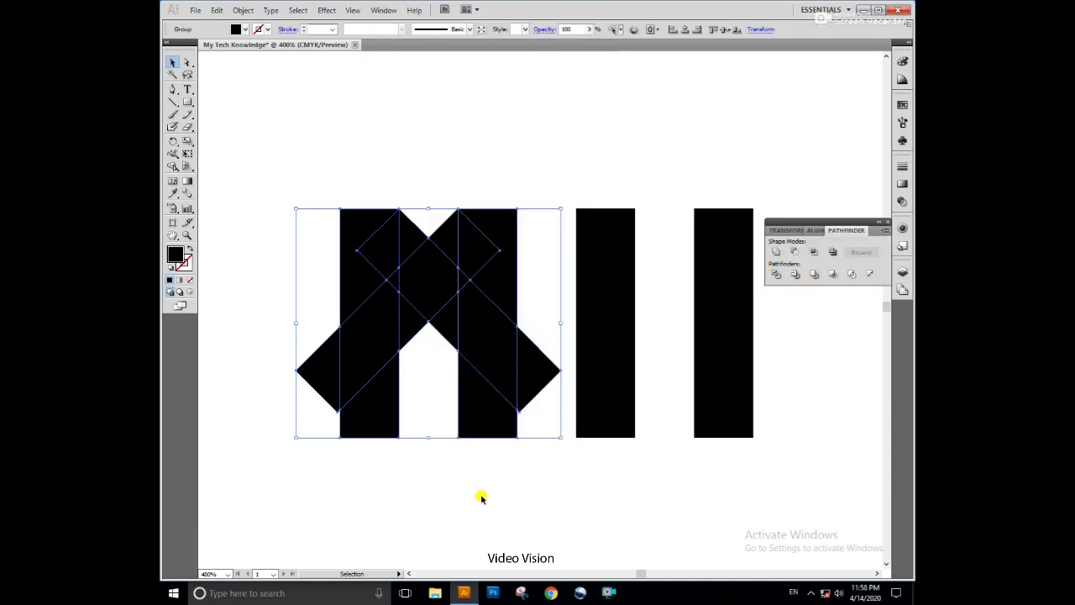
Step: Ungroup the divided pieces and delete the four protruding triangle pieces
right_click(487, 414)
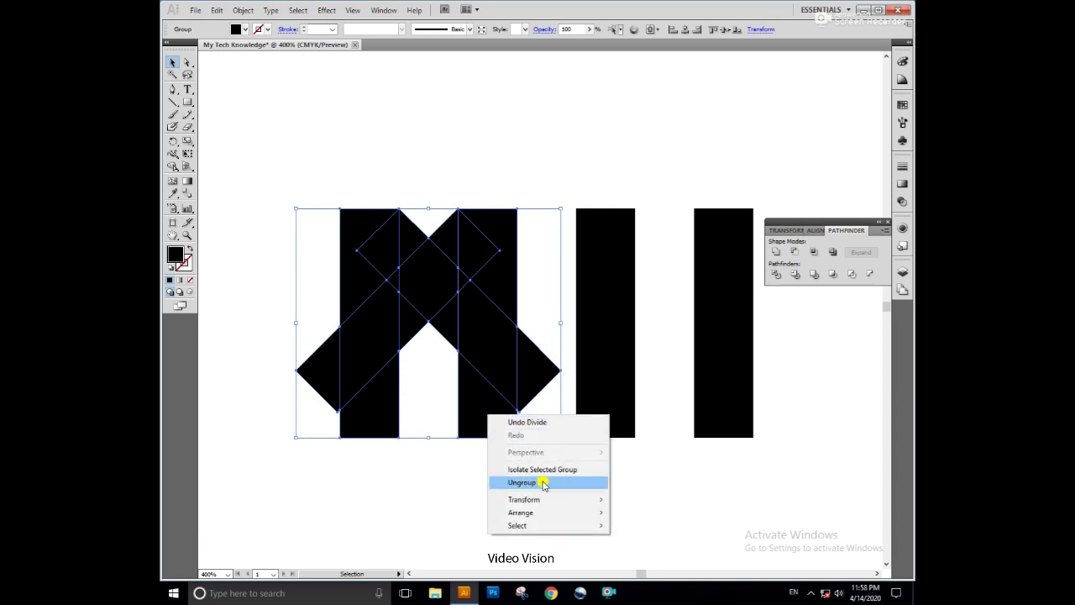
click(521, 482)
click(547, 412)
click(543, 380)
key(Delete)
click(312, 377)
key(Delete)
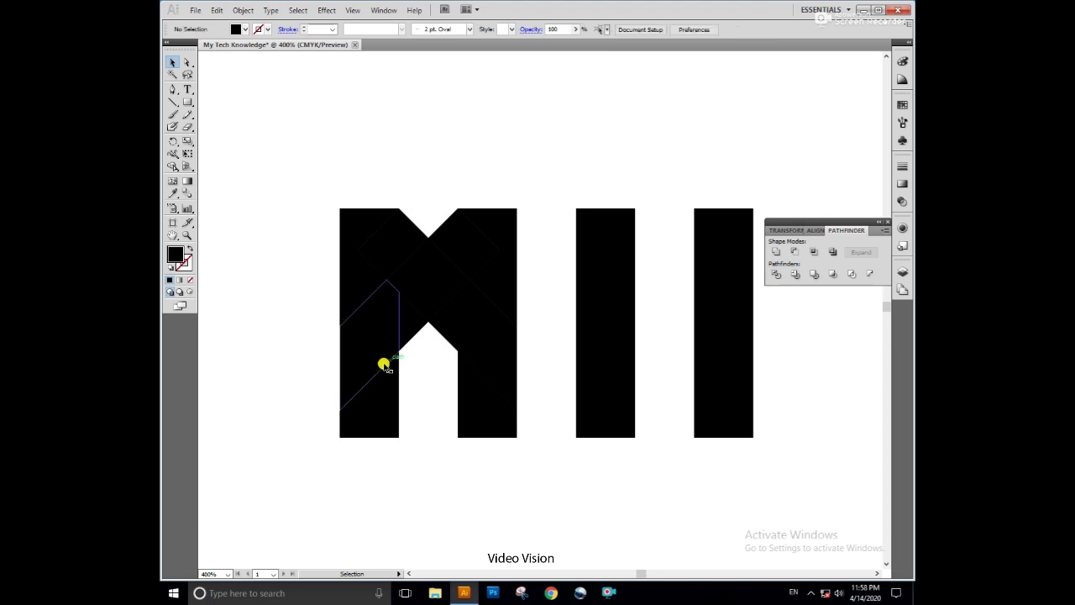
click(424, 330)
key(Delete)
click(445, 331)
key(Delete)
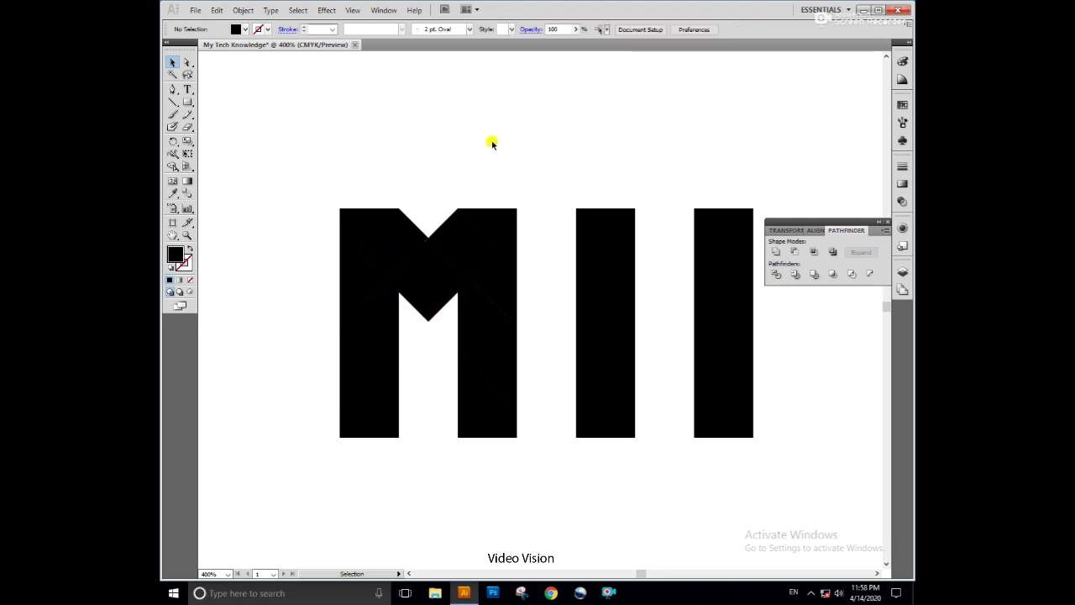
Step: Collapse the Pathfinder panel and select the middle I bar
drag(576, 159, 496, 161)
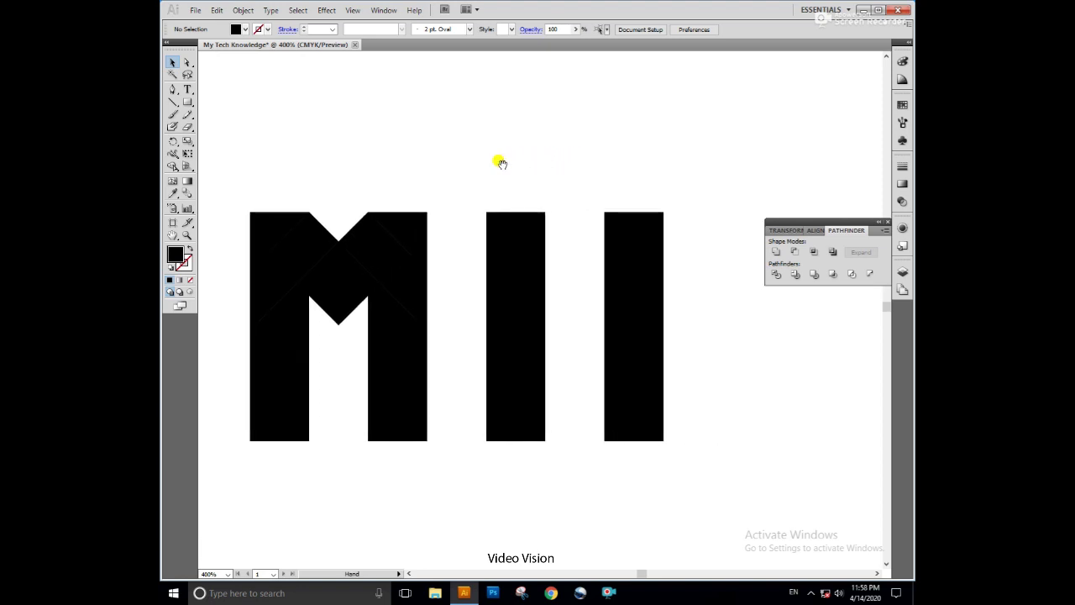
click(888, 224)
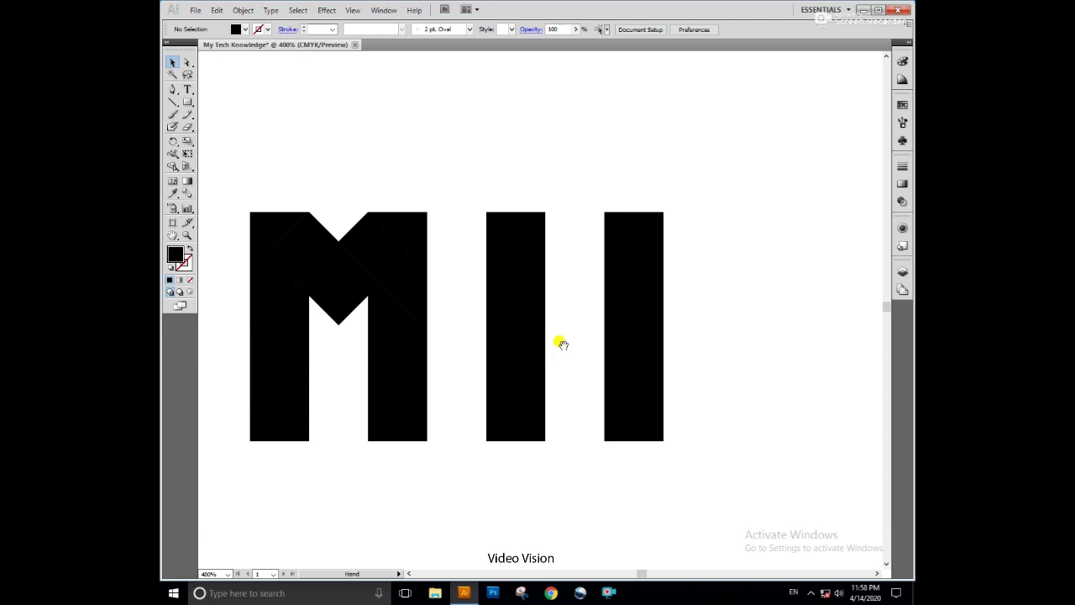
click(569, 414)
Step: Alt-drag a copy of the middle bar upward, rotate it 90° and place it above the letters
mouse_move(569, 414)
mouse_down()
mouse_move(569, 203)
mouse_move(580, 210)
mouse_up()
scroll(593, 235, up, 2)
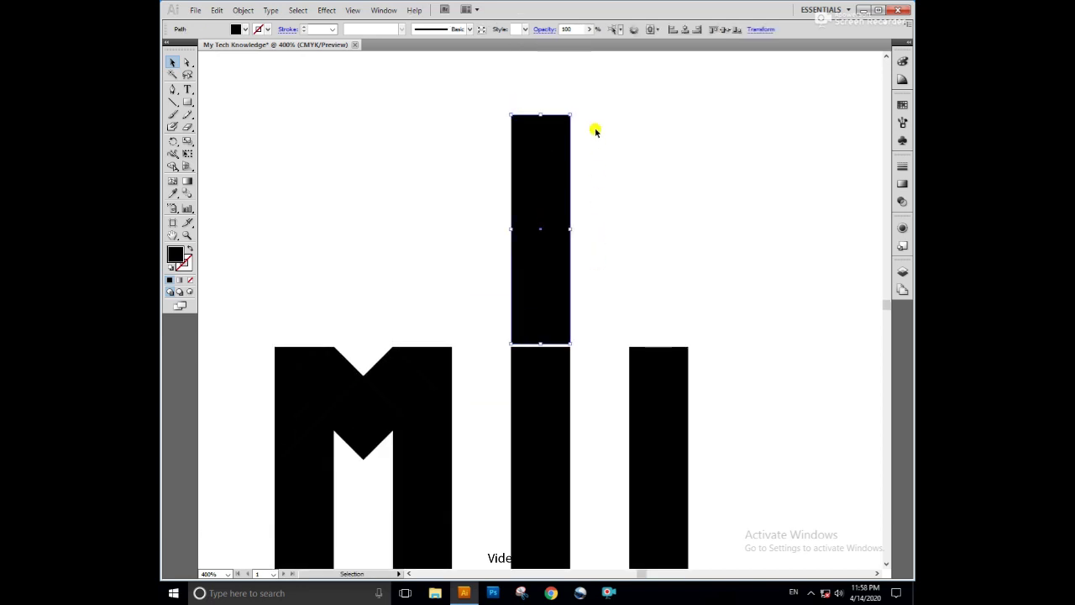
drag(575, 113, 671, 225)
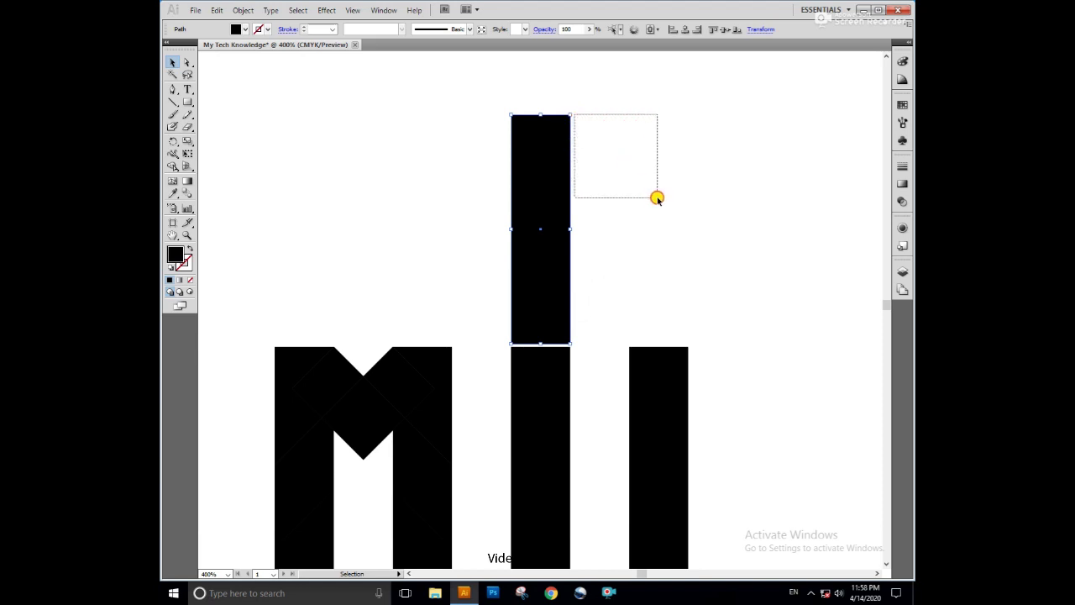
click(573, 138)
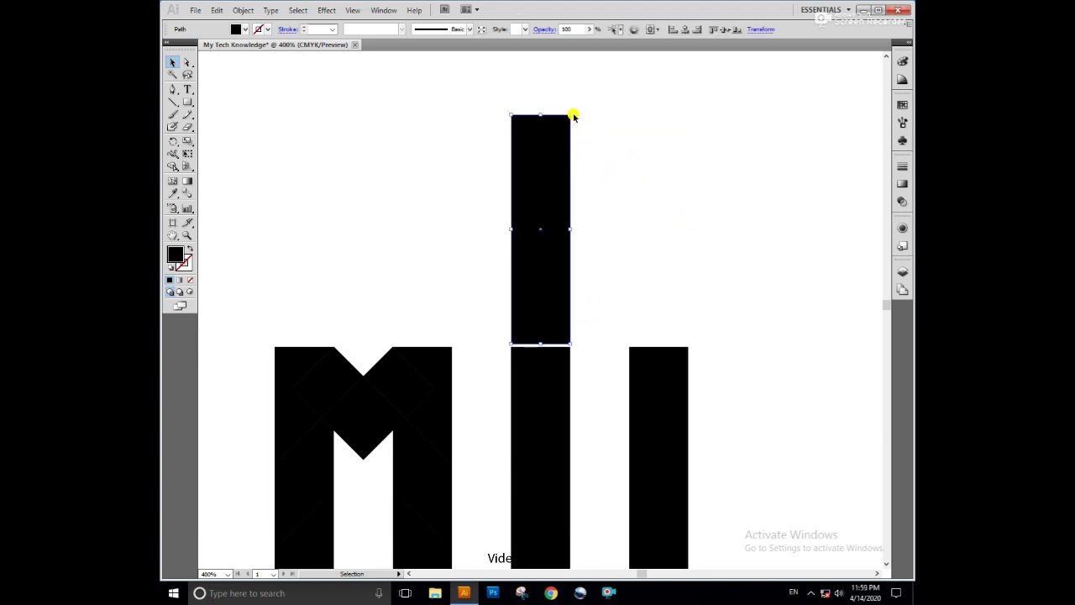
drag(567, 107, 643, 257)
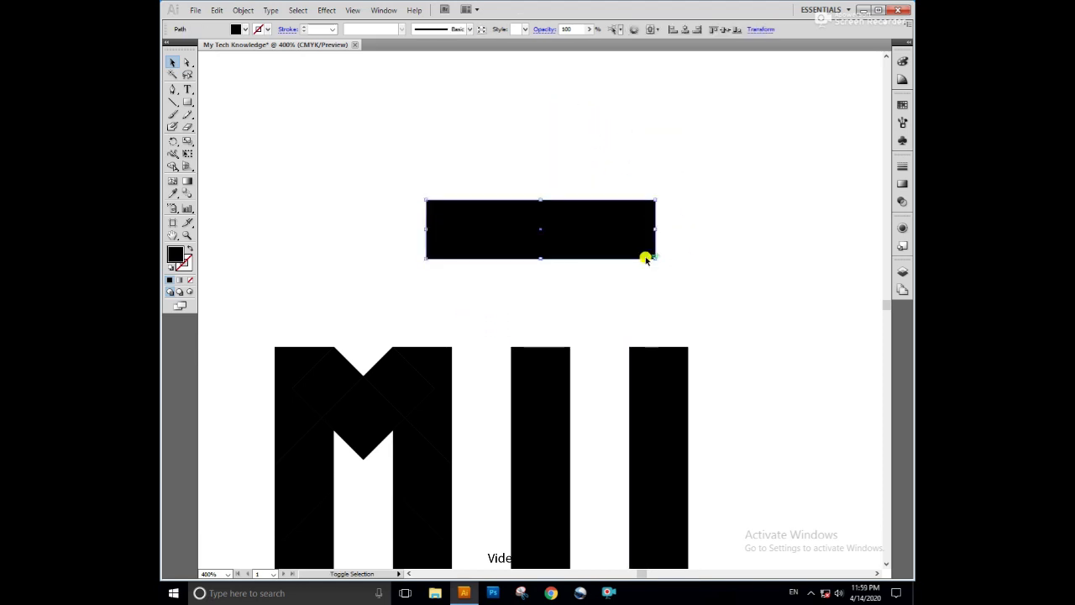
drag(590, 227, 598, 301)
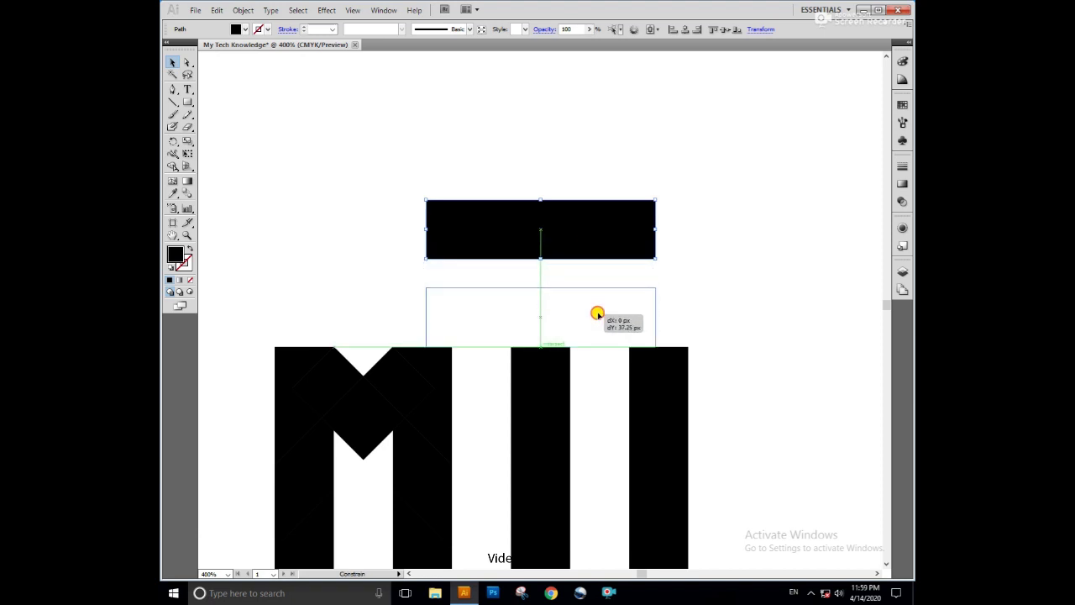
drag(597, 300, 596, 313)
Step: Undo a height change, keep a slightly higher copy of the bar and delete the original
mouse_move(540, 288)
mouse_down()
mouse_move(541, 317)
mouse_move(591, 296)
mouse_up()
key(ctrl+z)
click(667, 314)
click(643, 331)
key(Delete)
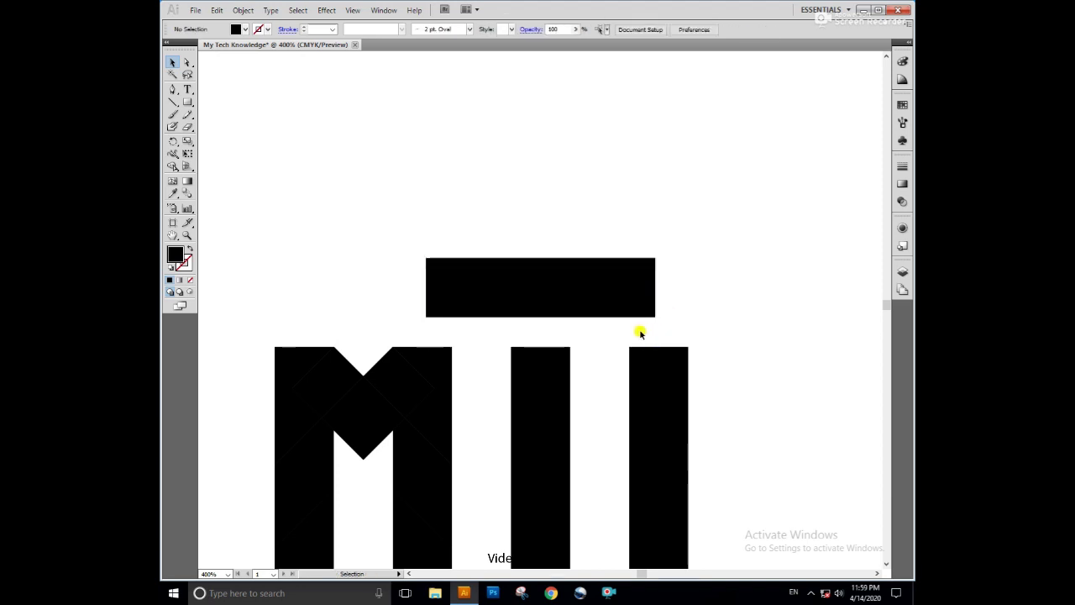
click(559, 355)
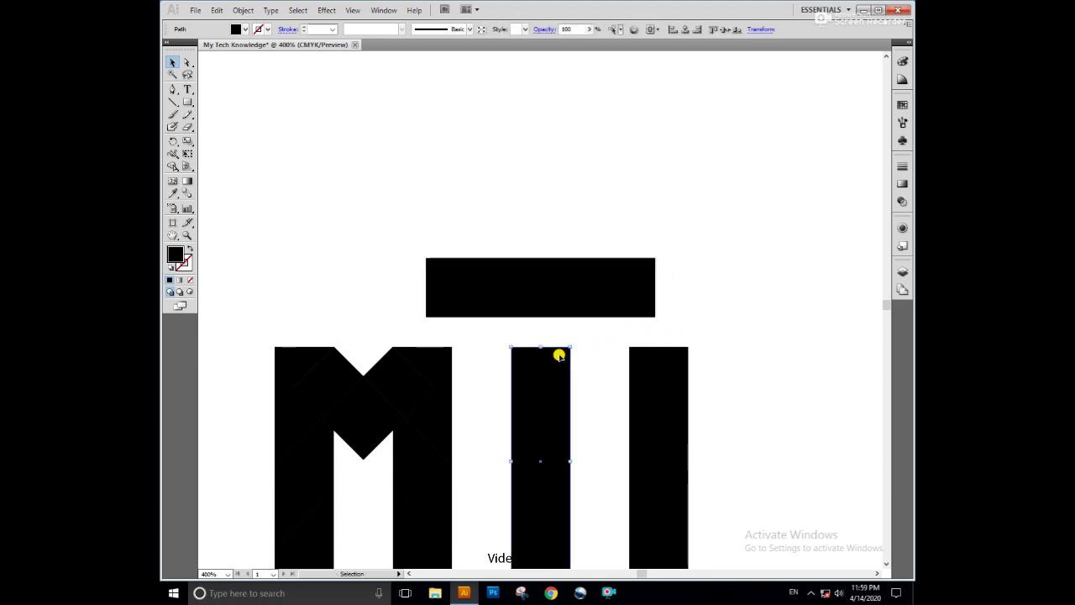
Step: Drag the middle bar's top anchor points up to meet the crossbar
click(188, 64)
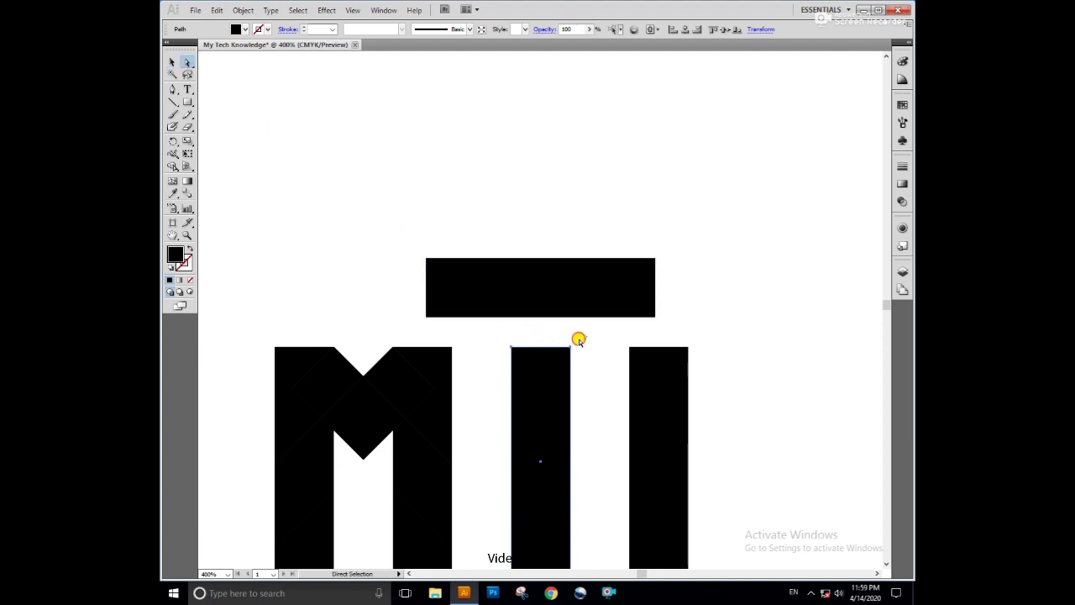
drag(579, 339, 490, 358)
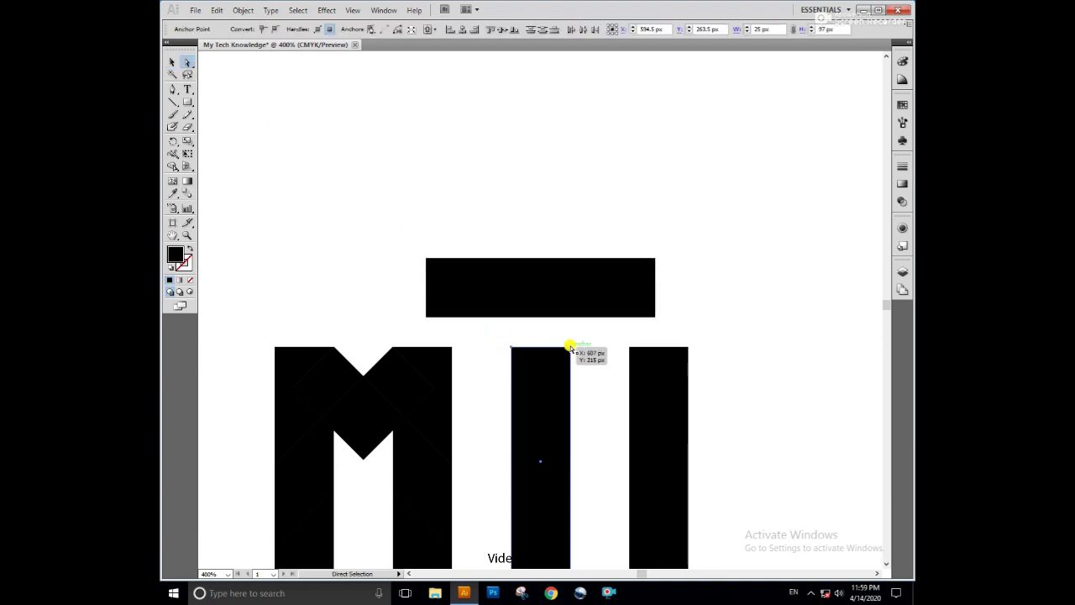
drag(570, 347, 573, 317)
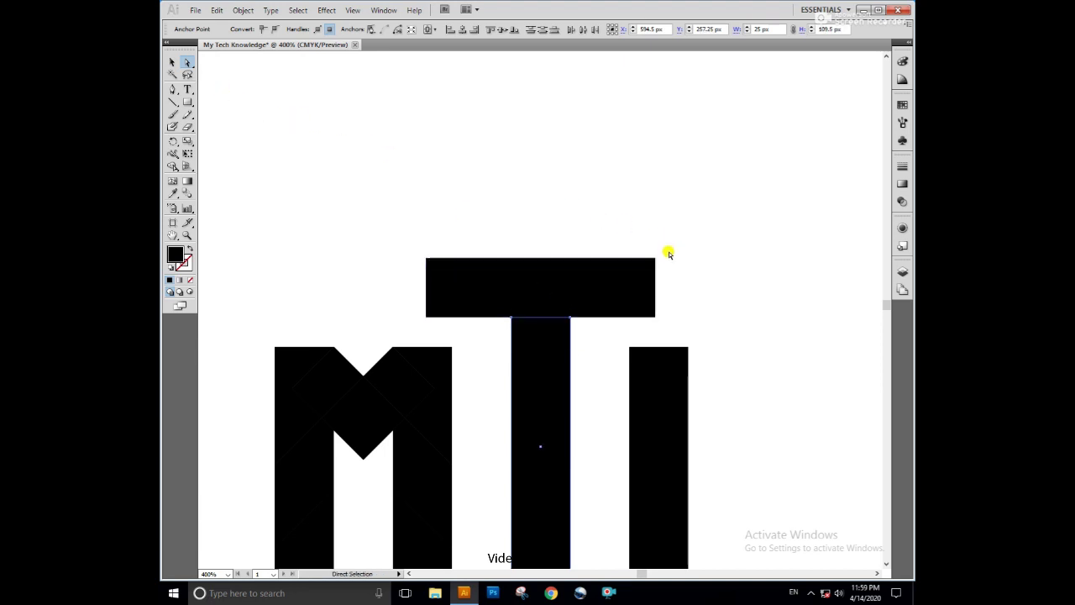
click(172, 61)
click(445, 201)
mouse_move(643, 249)
mouse_down()
mouse_move(619, 163)
mouse_move(709, 186)
mouse_up()
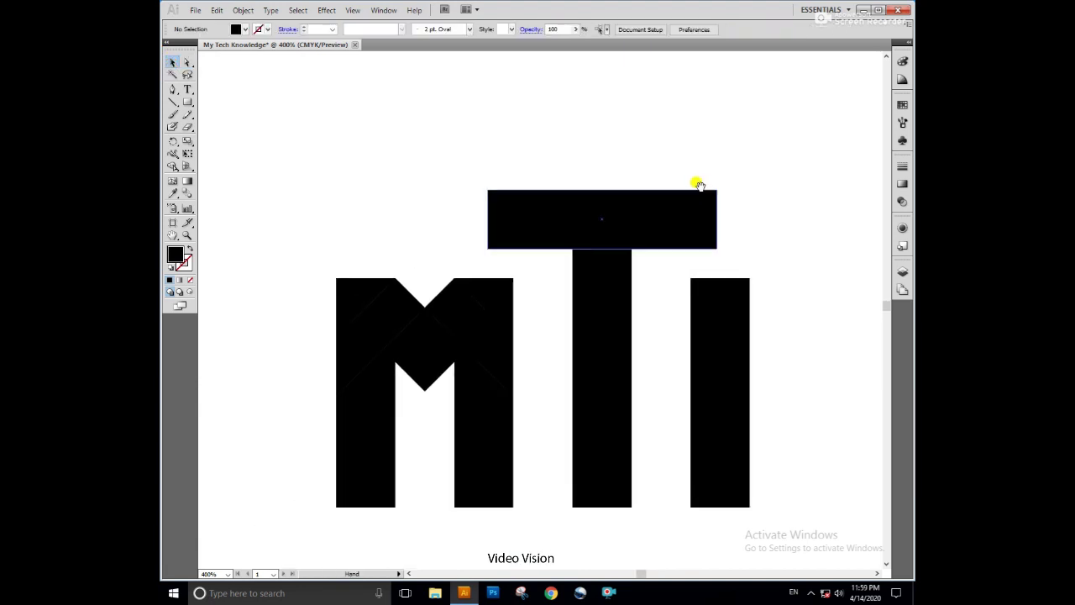
Step: Drag the crossbar's left and right end anchors outward to widen it
click(186, 63)
mouse_move(473, 191)
mouse_down()
mouse_move(506, 264)
mouse_move(416, 249)
mouse_move(264, 250)
mouse_up()
drag(647, 243, 527, 247)
mouse_move(614, 171)
mouse_down()
mouse_move(557, 255)
mouse_move(776, 249)
mouse_up()
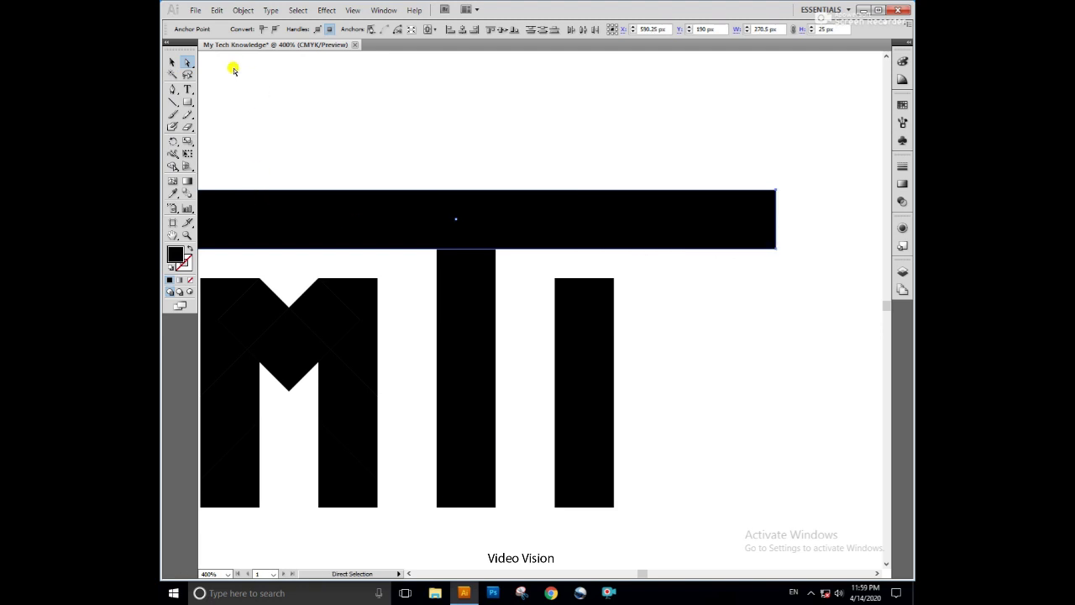
click(172, 62)
click(336, 113)
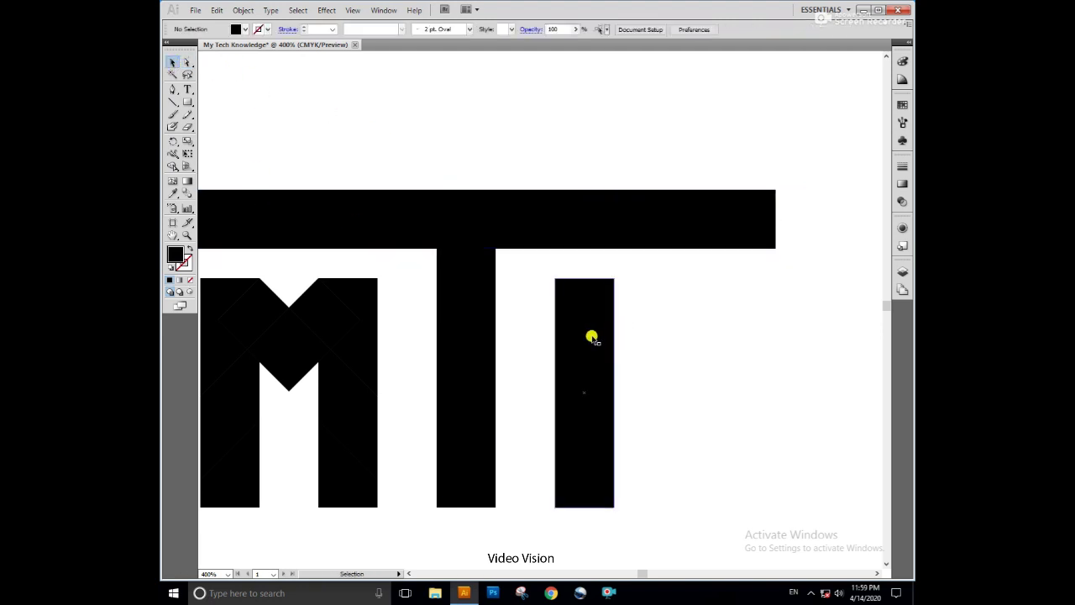
Step: Duplicate the right stem, rotate the copy 45° and move it onto the stem as the K's diagonal
click(592, 337)
alt+drag(585, 340, 683, 340)
drag(711, 268, 782, 311)
mouse_move(708, 380)
mouse_down()
mouse_move(617, 364)
mouse_move(568, 371)
mouse_move(680, 346)
mouse_up()
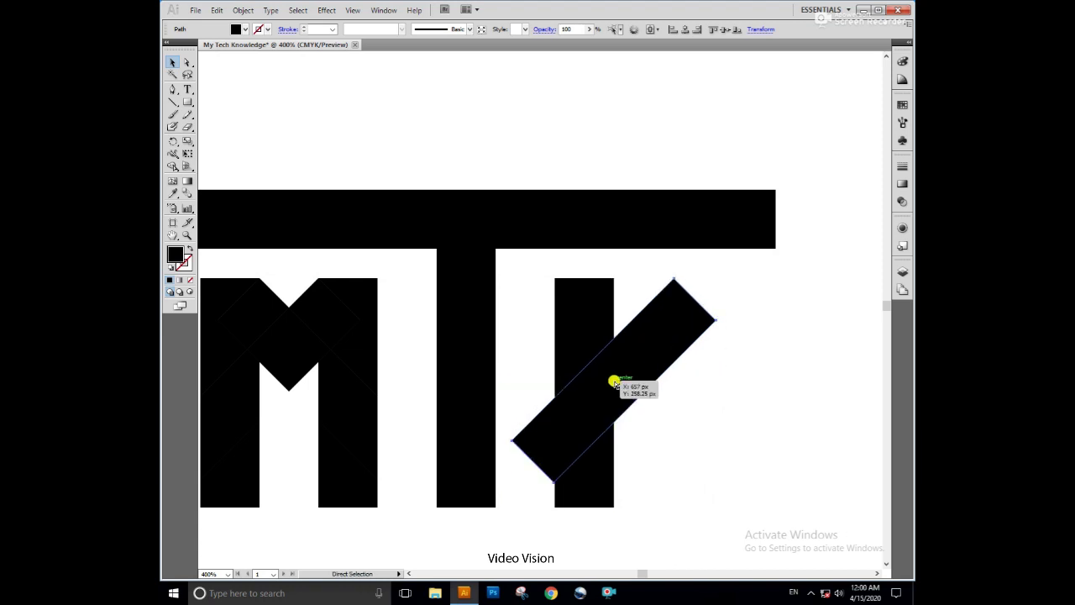
Step: Check the overlaps in Outline view with Ctrl+Y, then return to Preview
key(ctrl+y)
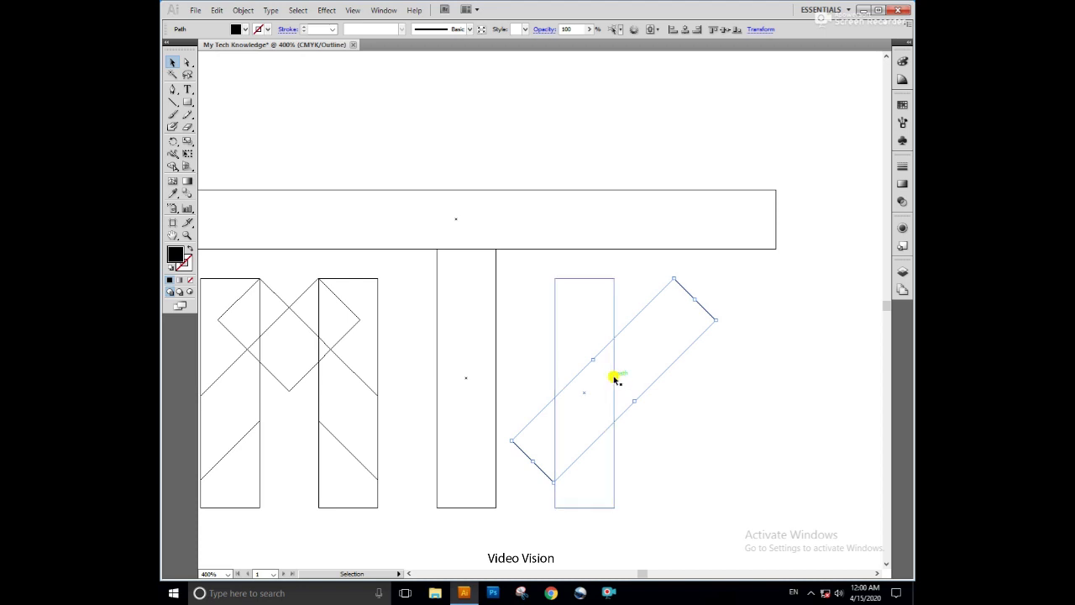
click(721, 388)
key(ctrl+y)
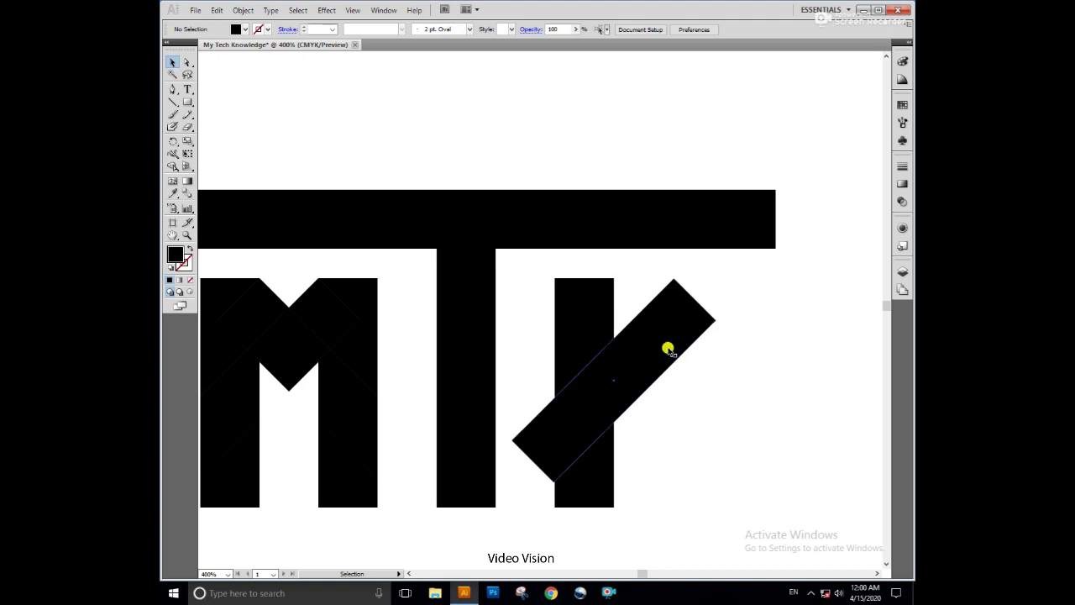
scroll(580, 214, up, 2)
Step: Add a temporary 'Ctrl + Y is for wireframe' text note above the logo, then delete it
key(t)
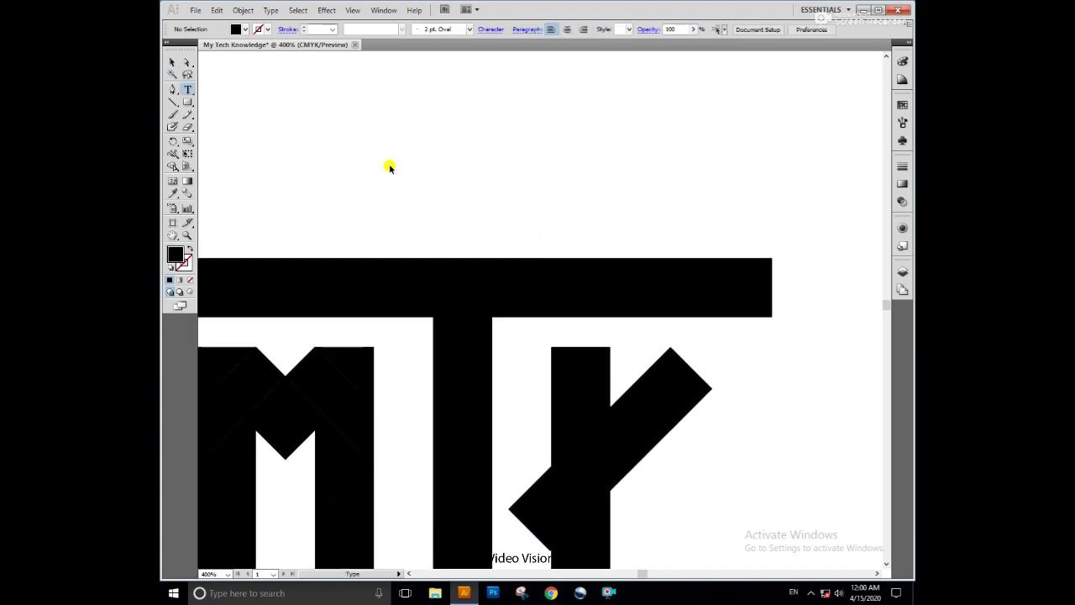
click(388, 159)
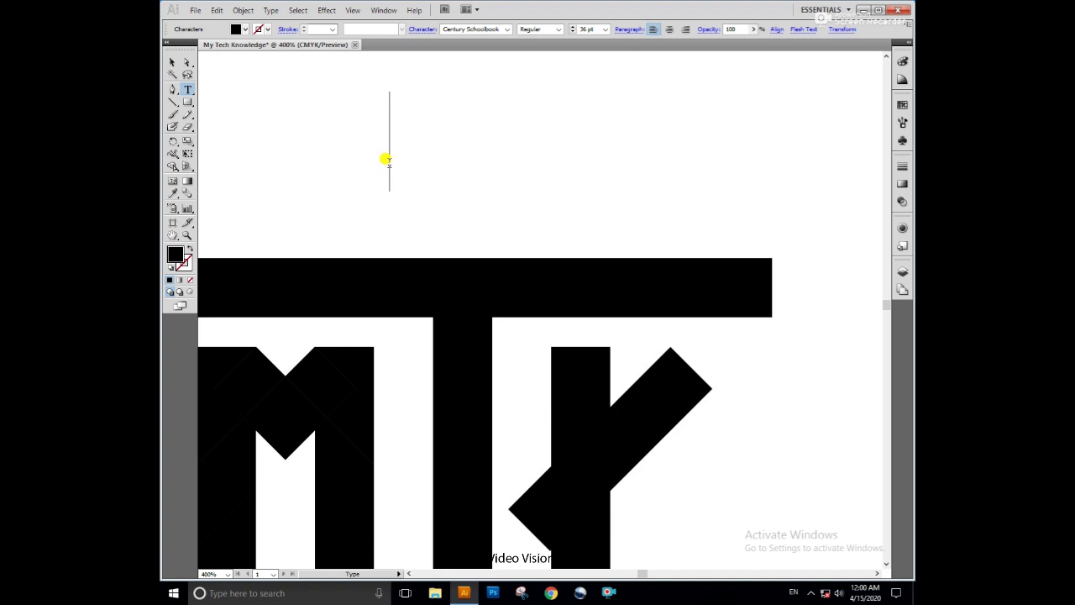
text(C)
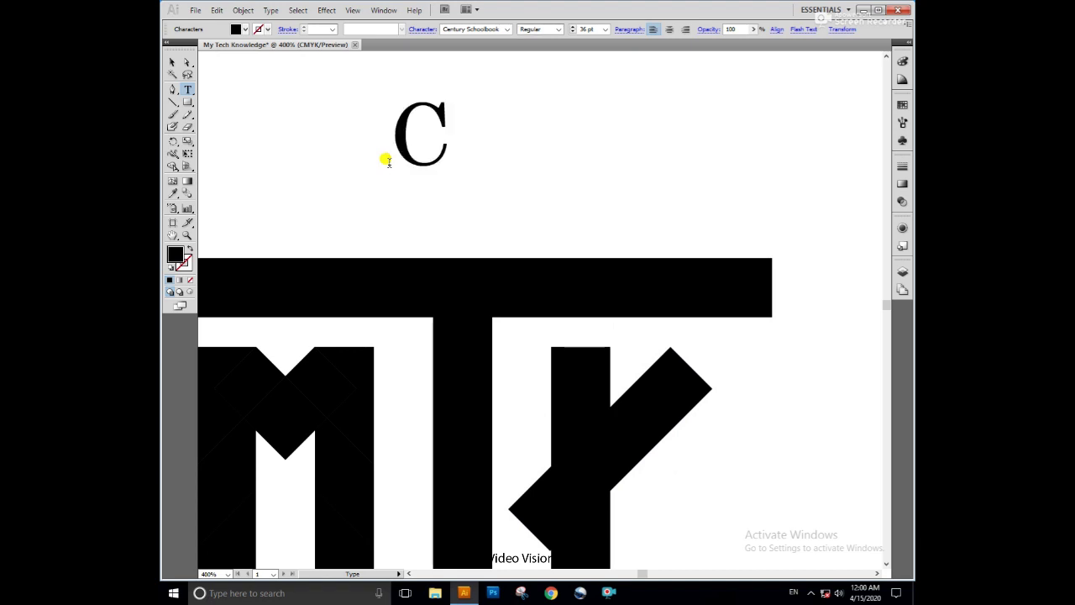
text(trl)
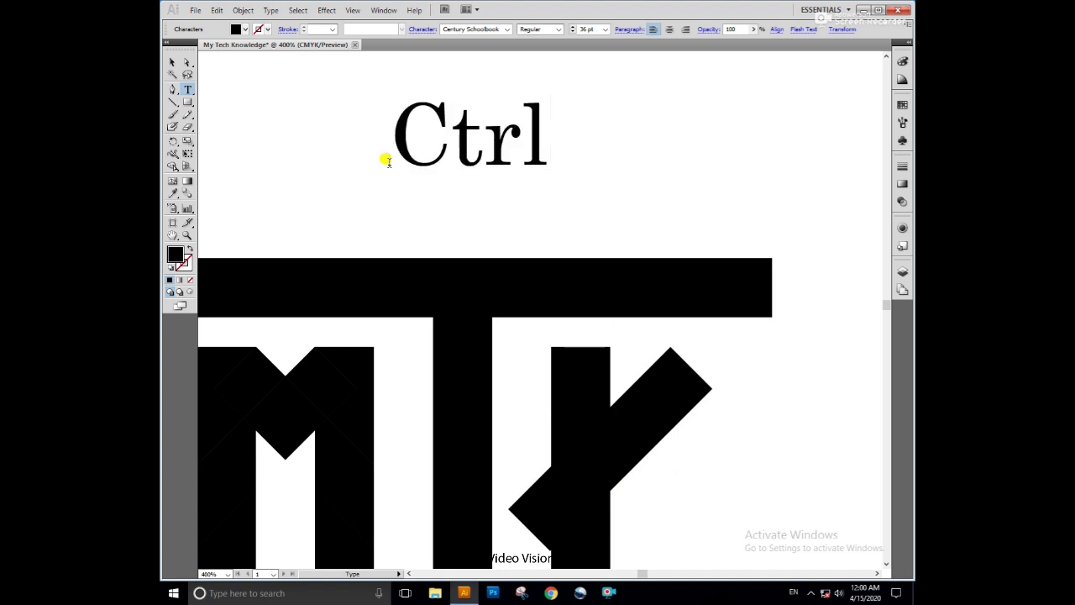
text( +)
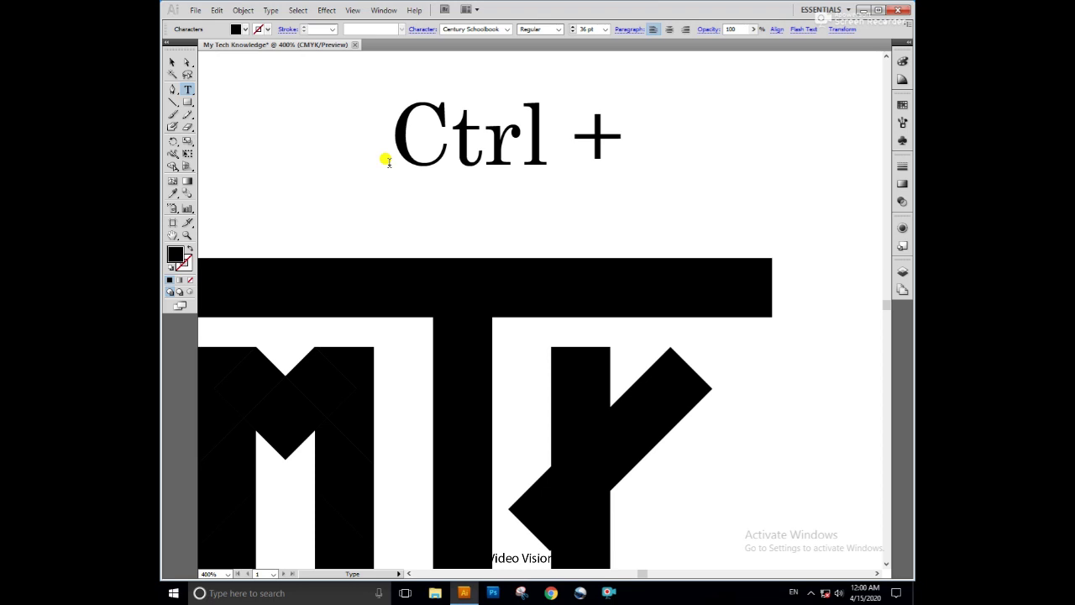
text( Y)
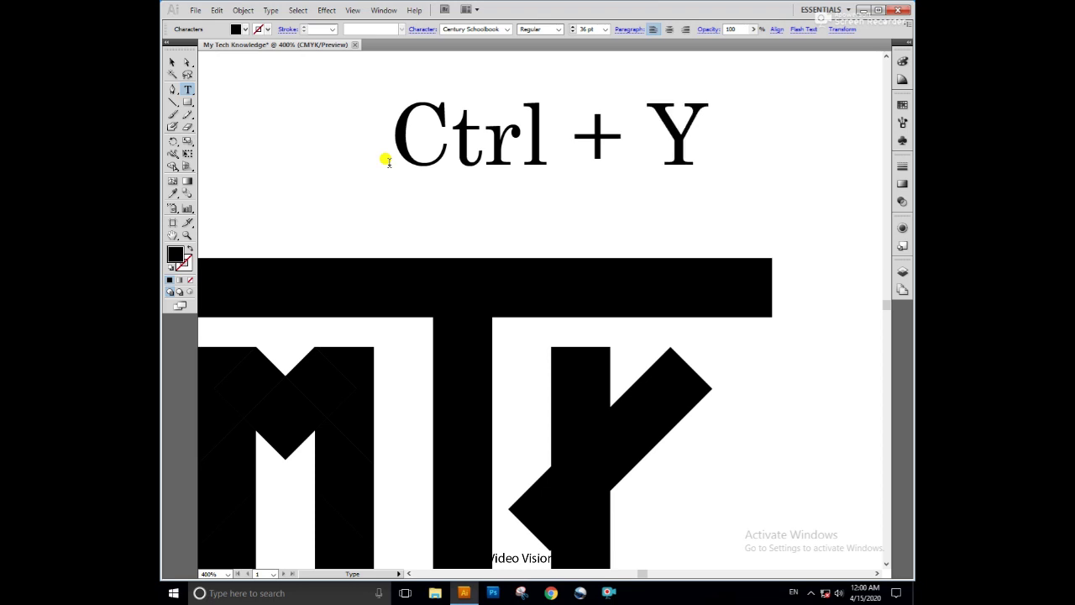
text( is)
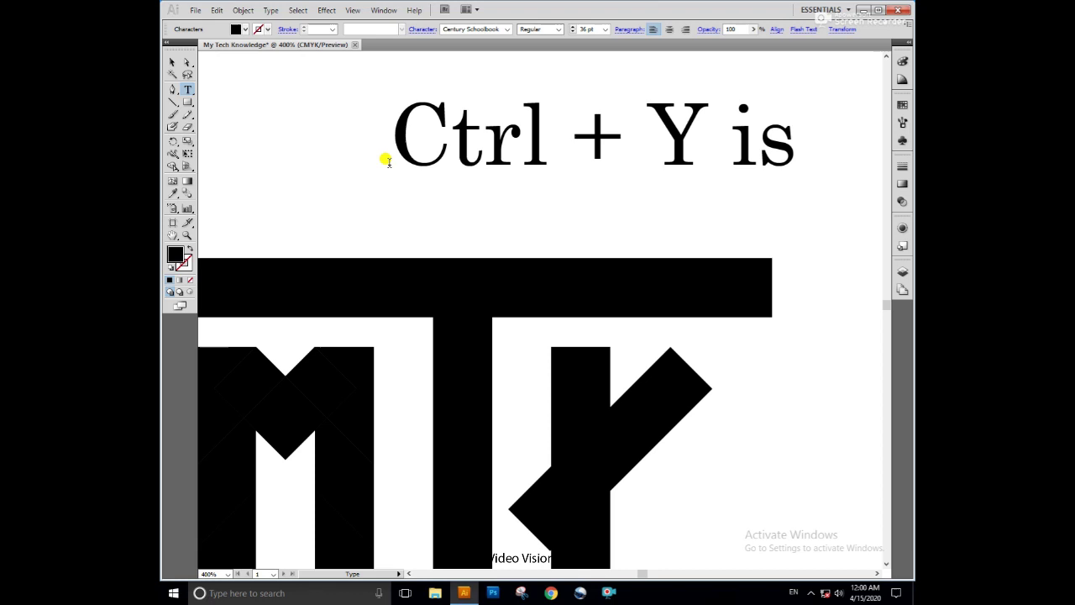
text( for )
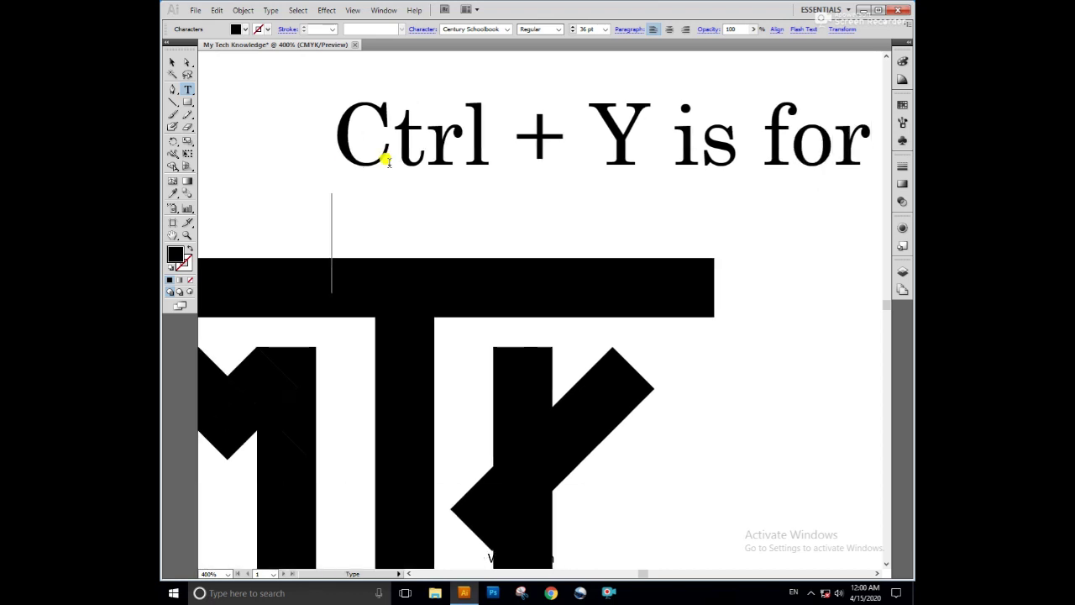
text(wiref)
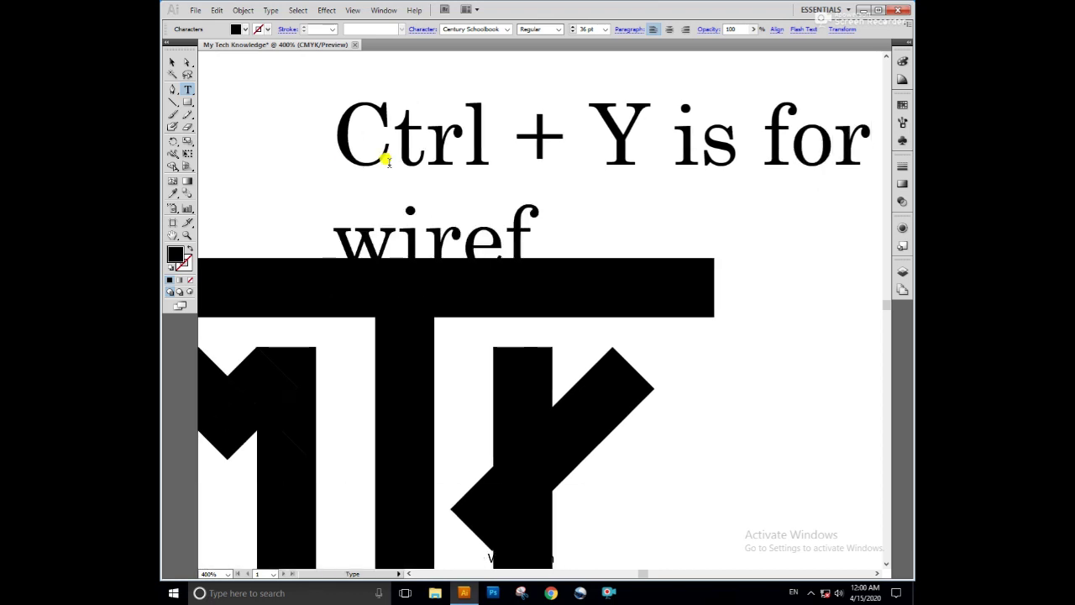
text(rame)
key(Escape)
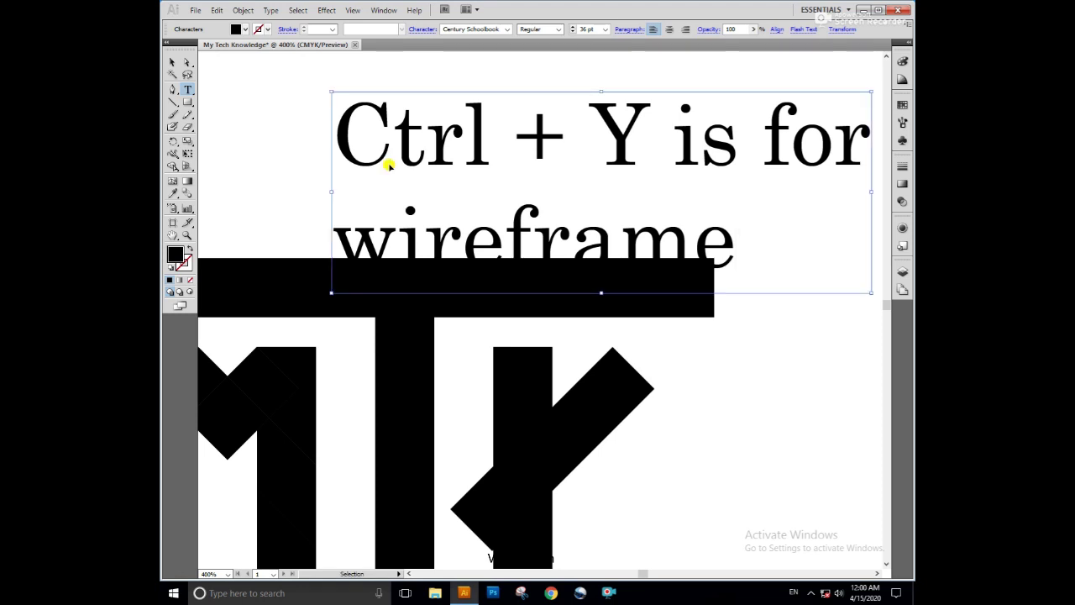
key(shift+Up)
click(242, 191)
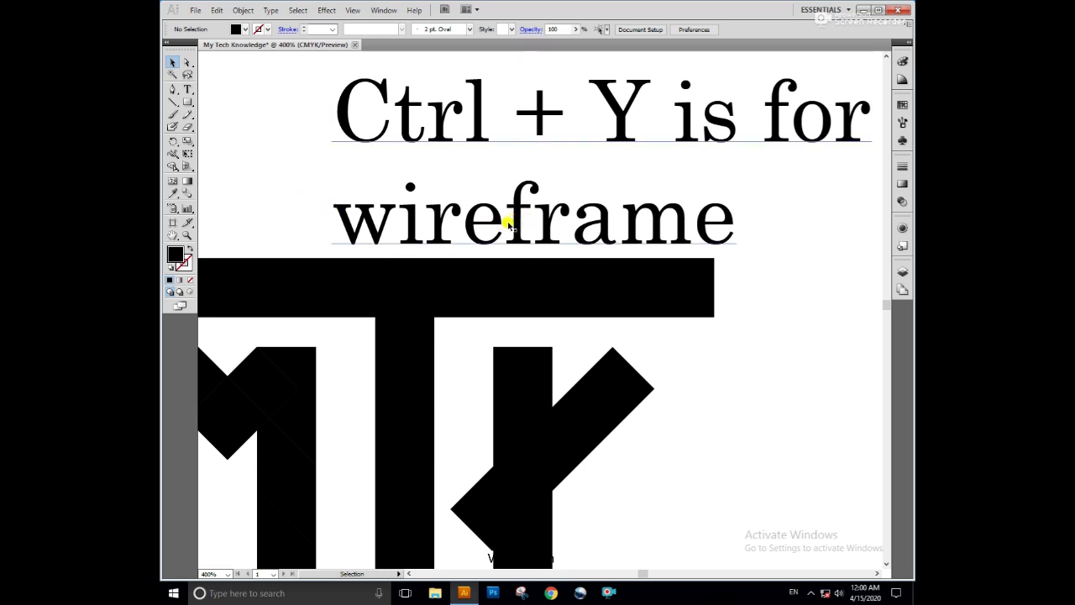
click(733, 225)
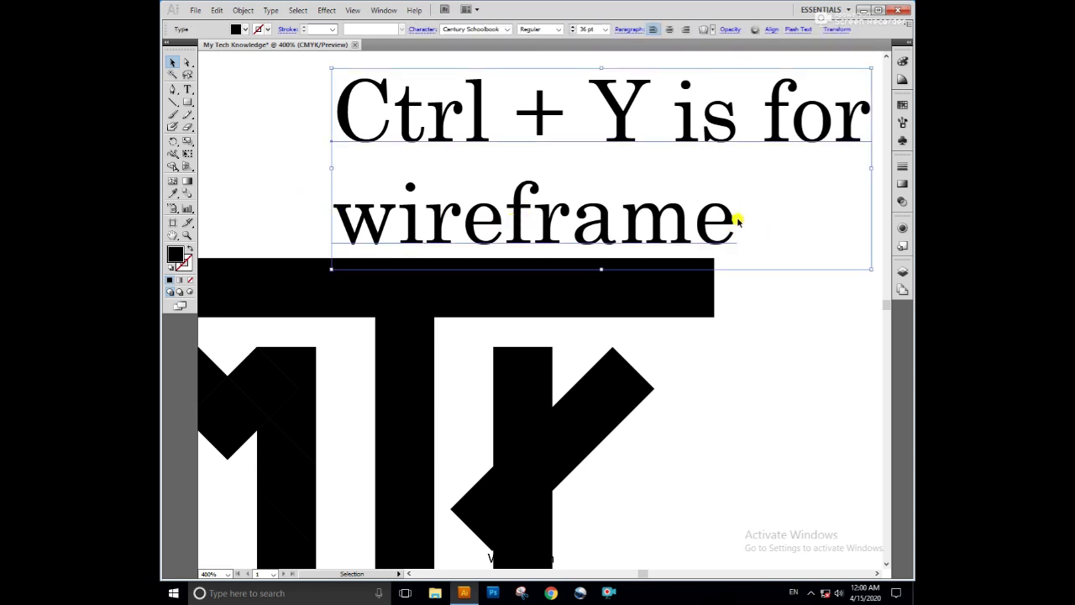
key(Delete)
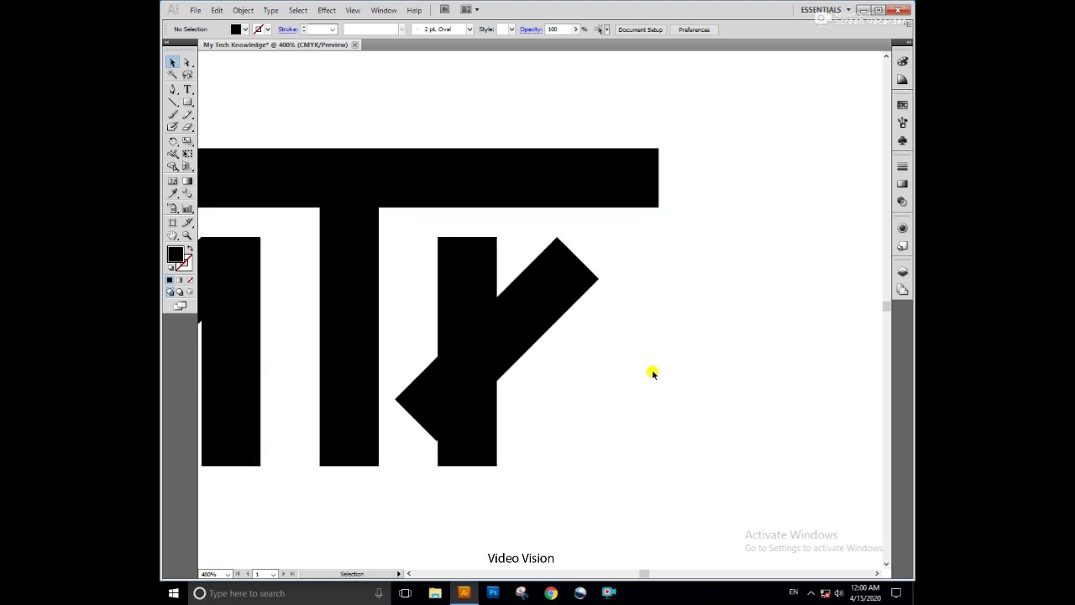
Step: Reflect the diagonal bar across the vertical axis as a copy
click(533, 303)
right_click(534, 304)
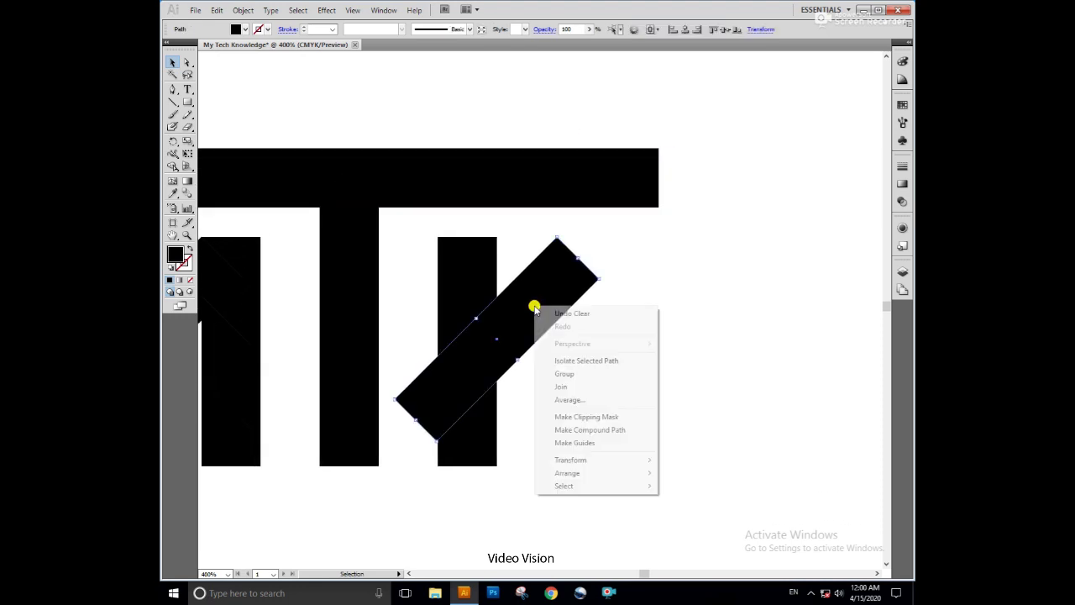
mouse_move(571, 459)
click(715, 504)
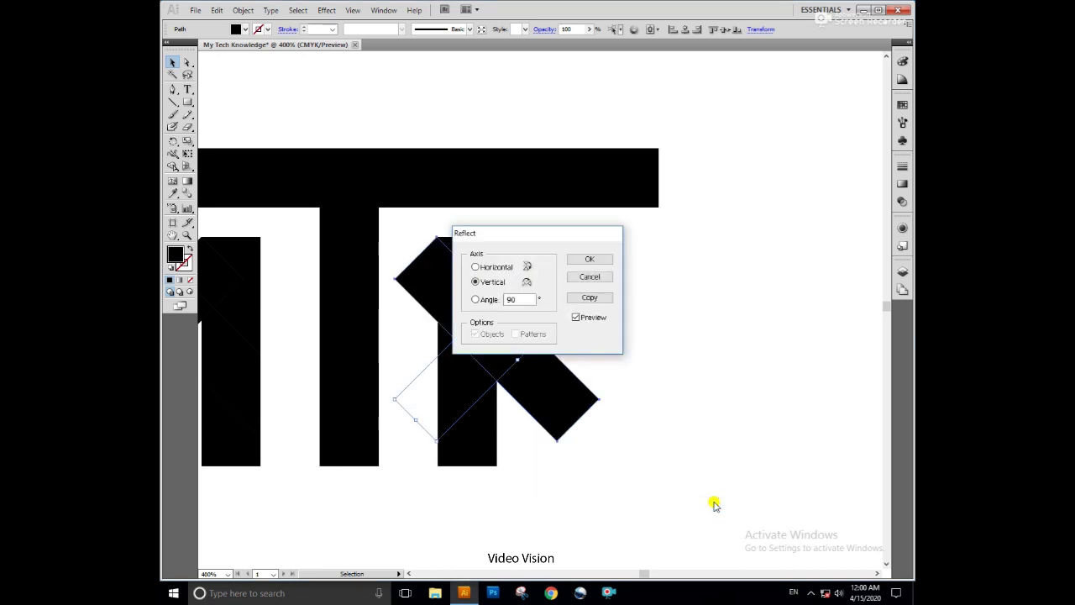
drag(577, 242, 718, 251)
click(718, 326)
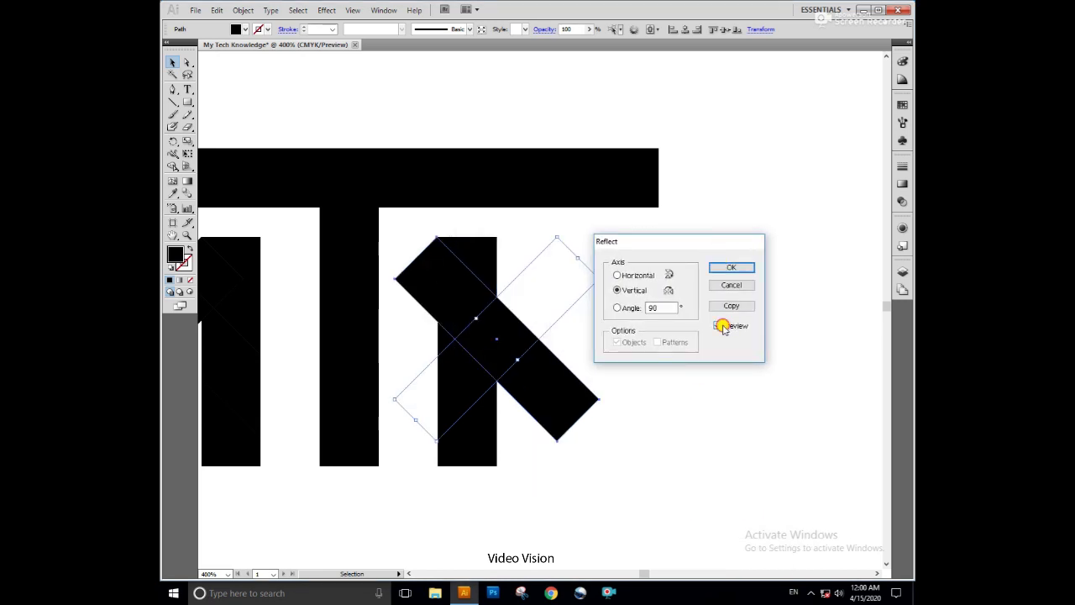
click(718, 326)
click(718, 326)
click(736, 306)
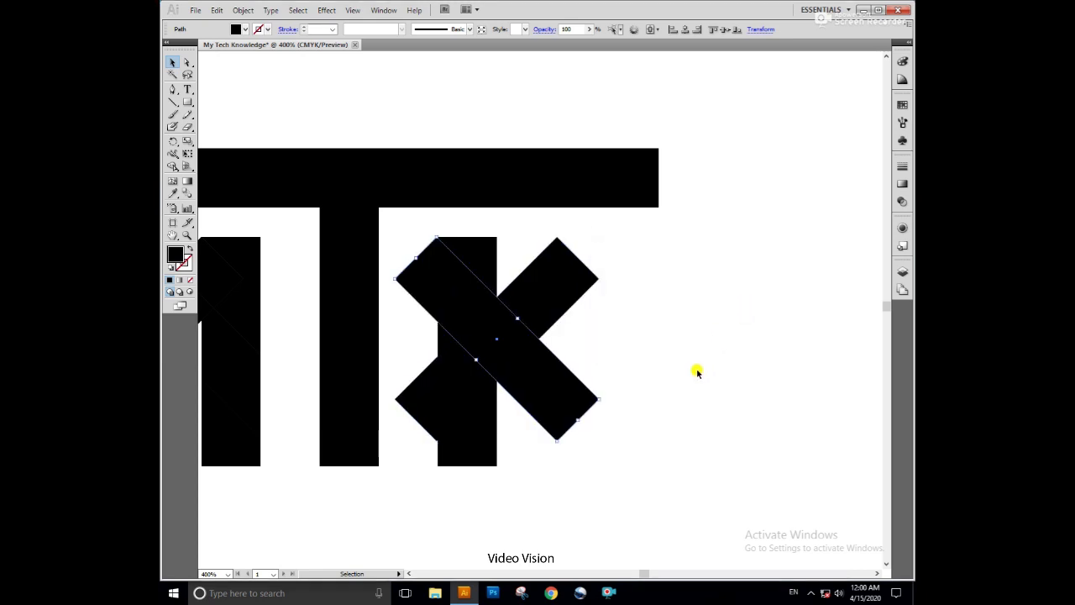
Step: Position the mirrored bar across the K's stem and select both diagonal bars
drag(545, 372, 544, 413)
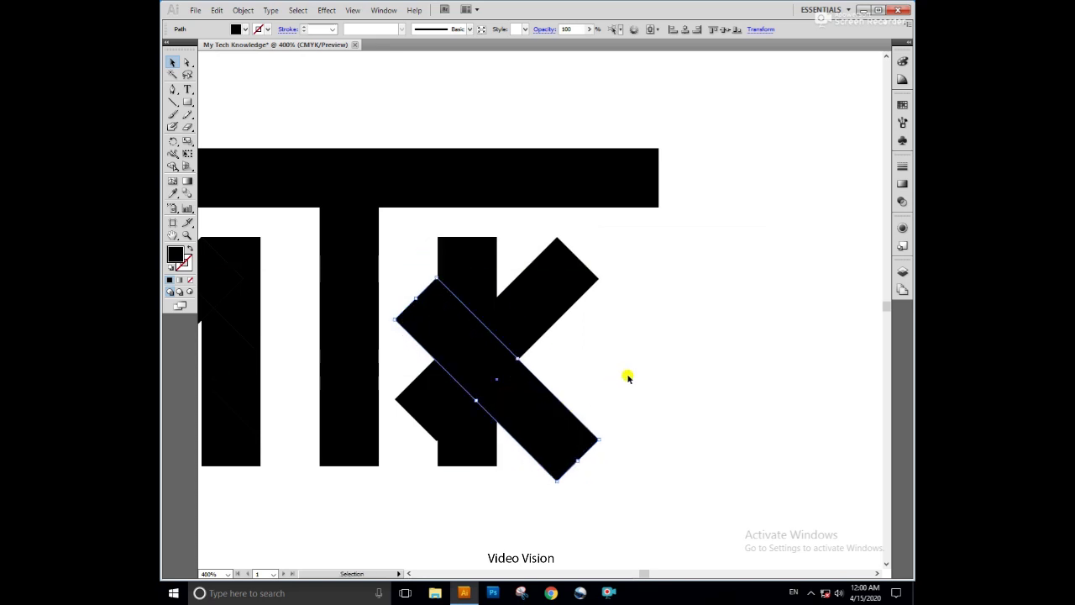
shift+click(557, 312)
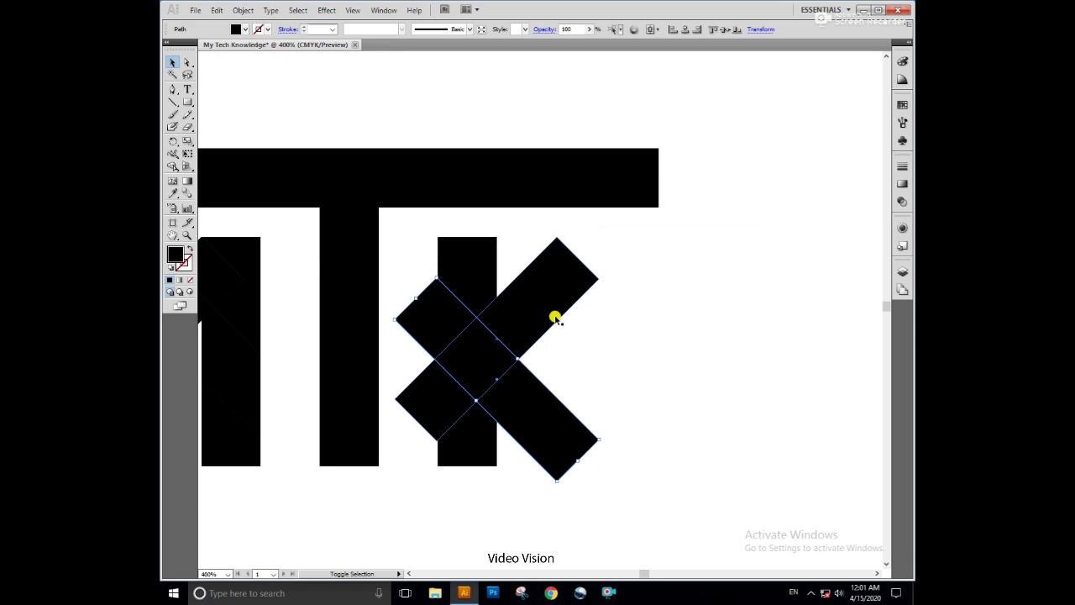
right_click(552, 300)
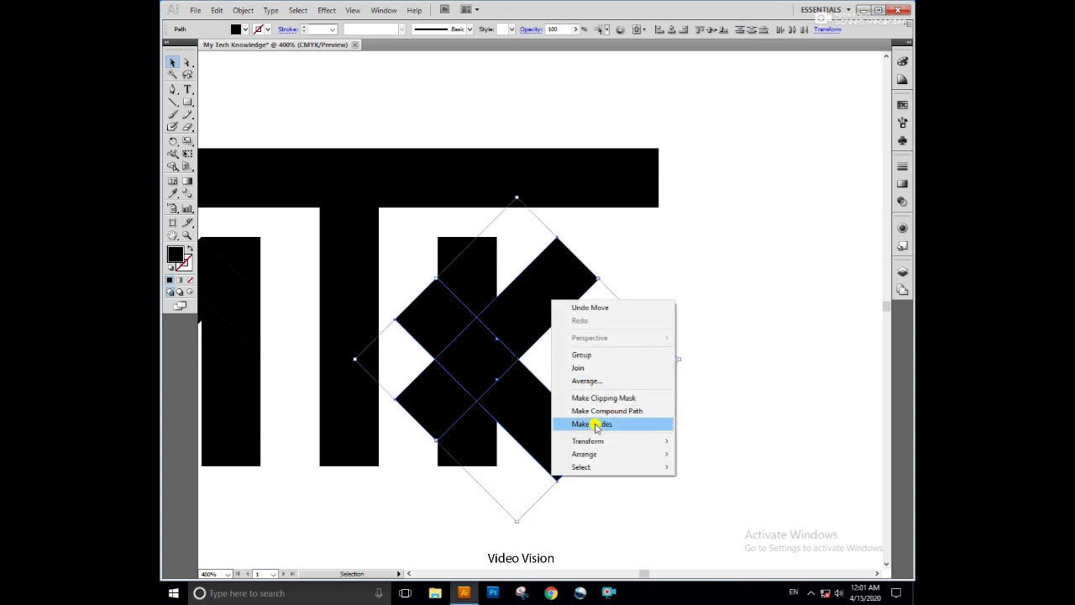
mouse_move(587, 441)
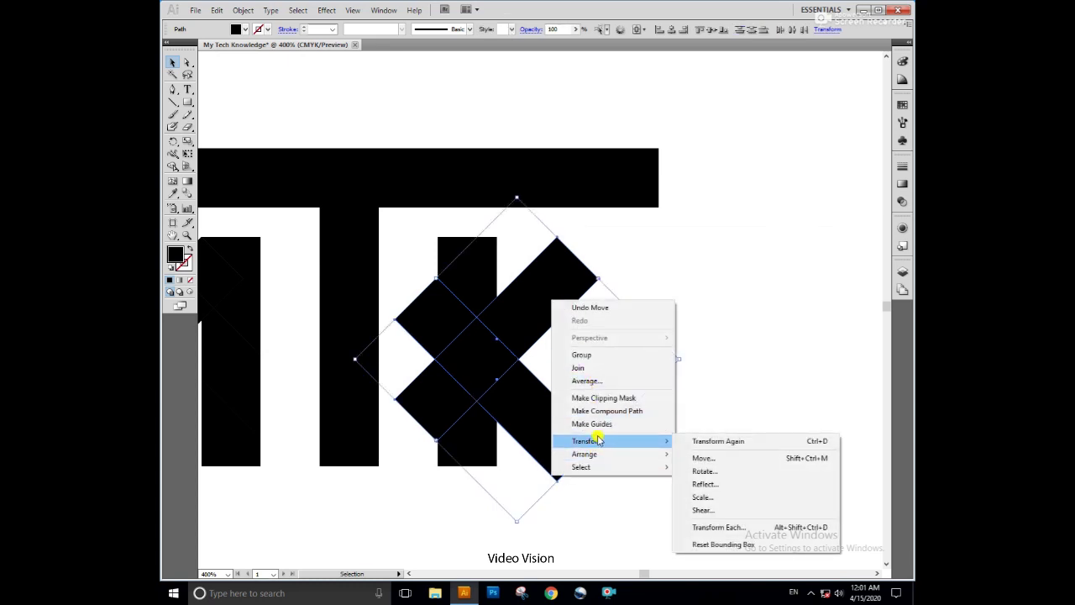
click(714, 361)
drag(561, 444, 561, 437)
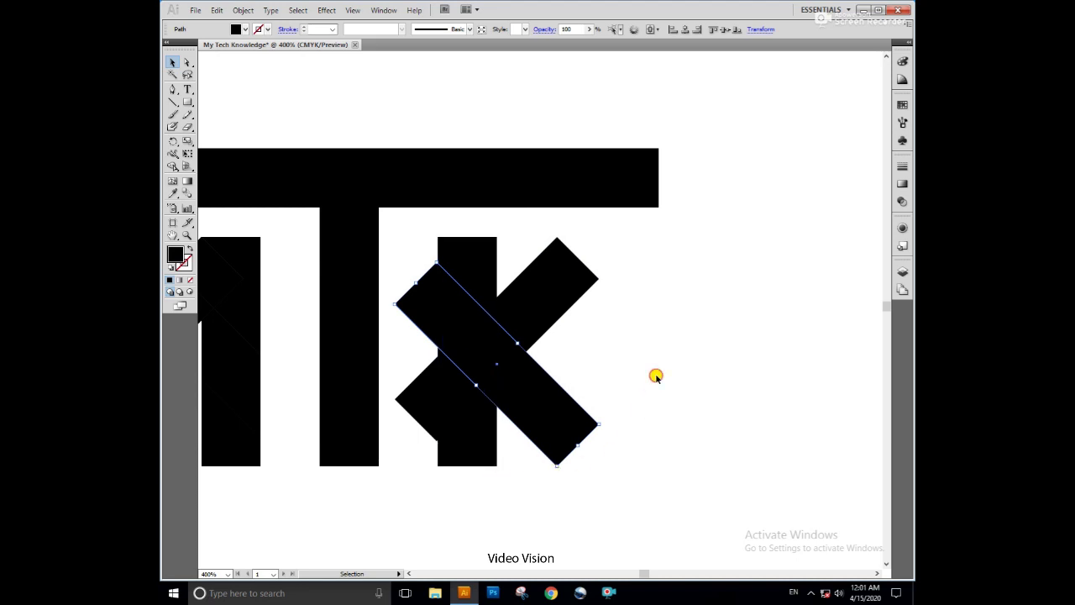
click(540, 304)
Step: Select all three K bars, Divide them with Pathfinder and ungroup the pieces
shift+click(547, 412)
shift+click(478, 260)
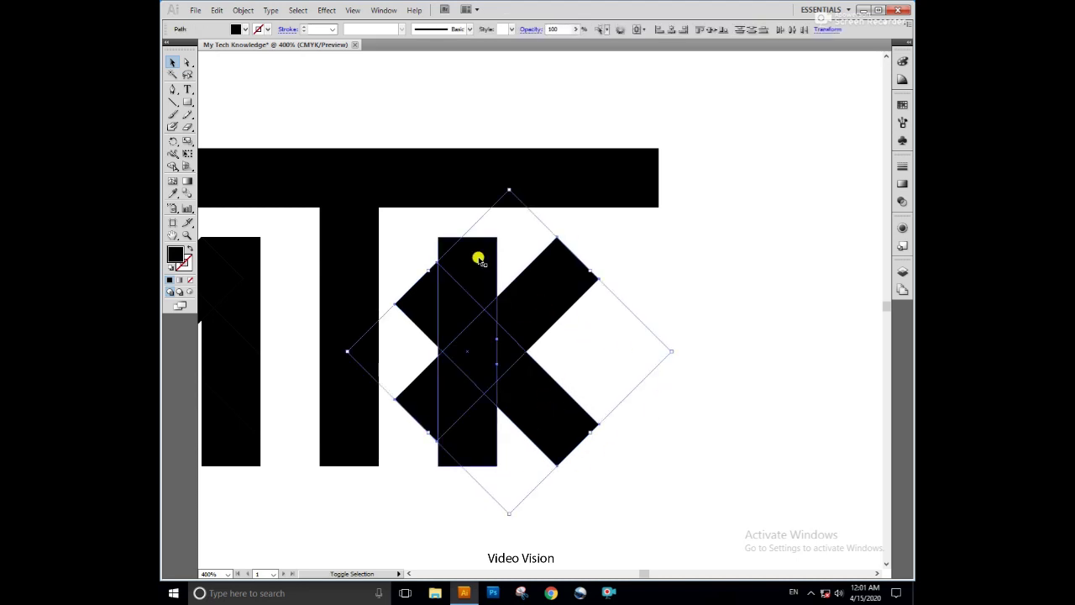
click(384, 10)
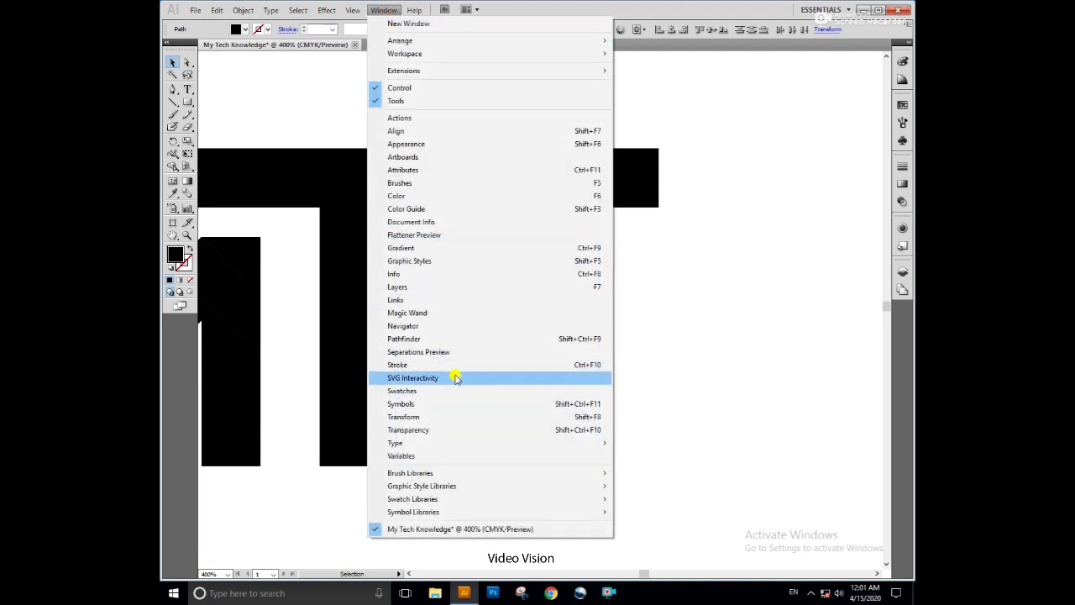
click(444, 341)
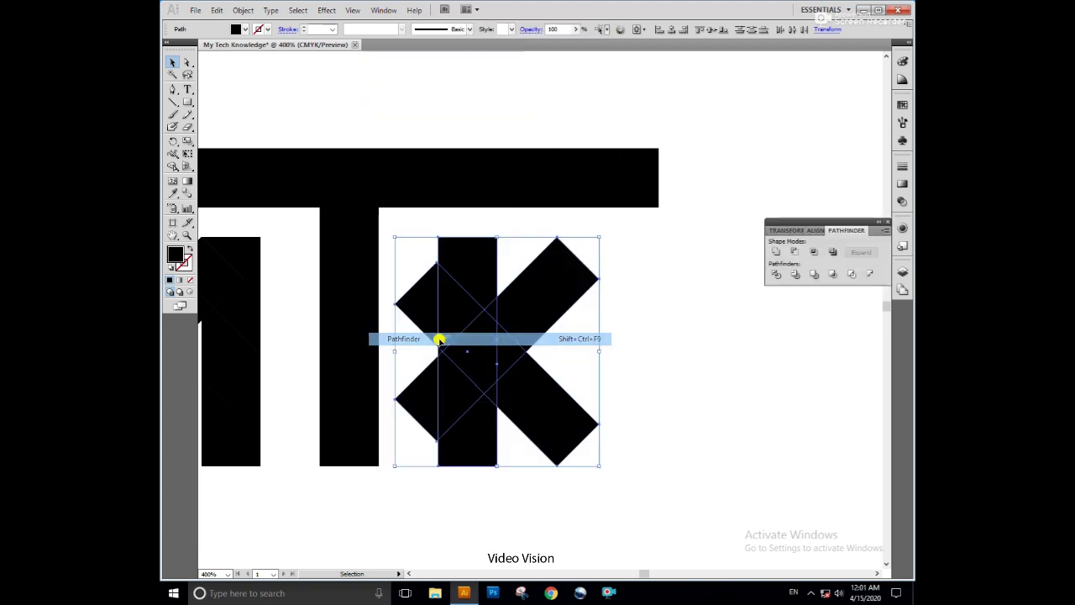
click(773, 275)
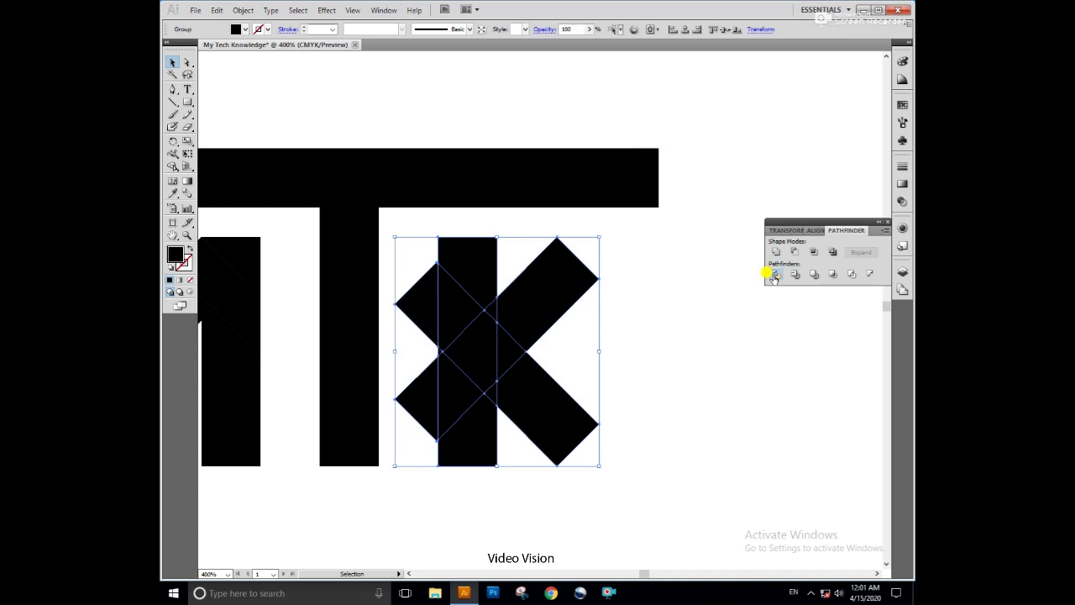
right_click(549, 311)
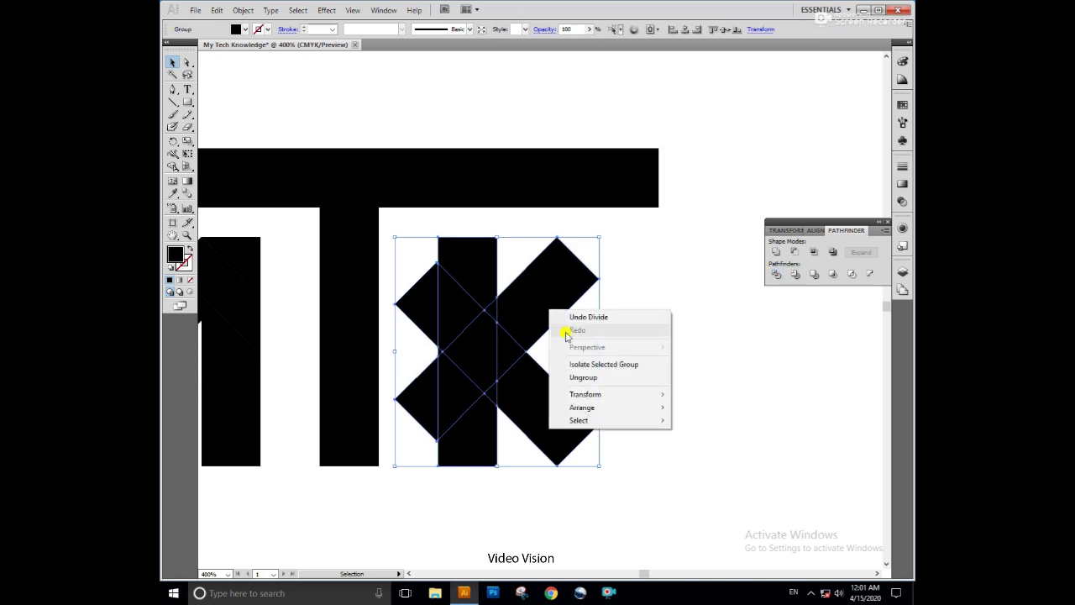
click(613, 379)
Step: Delete the K's two stray triangles and Unite the remaining K pieces
click(428, 307)
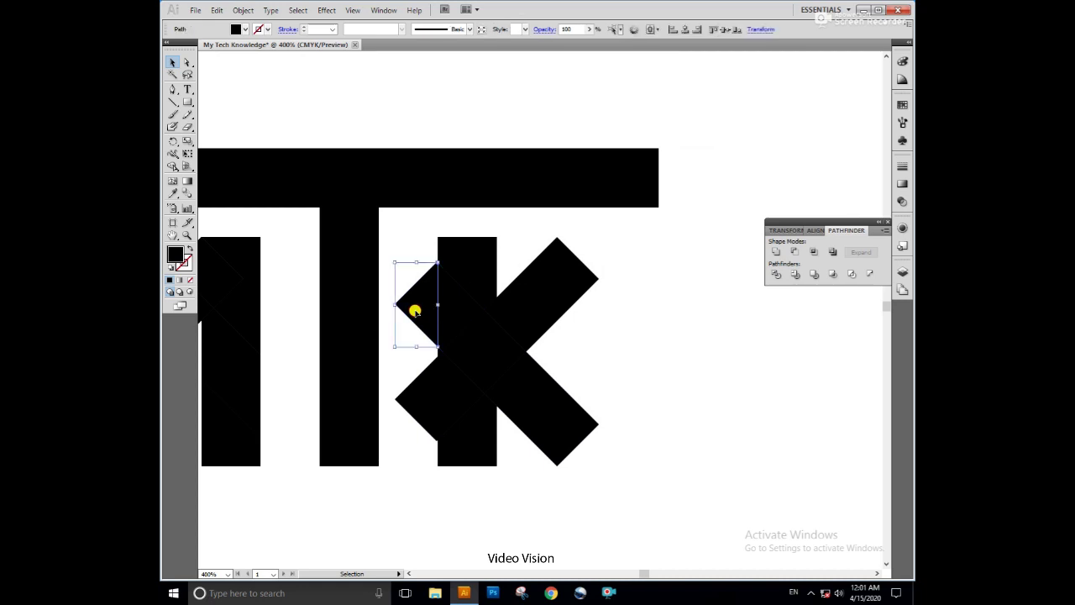
key(Delete)
click(415, 384)
key(Delete)
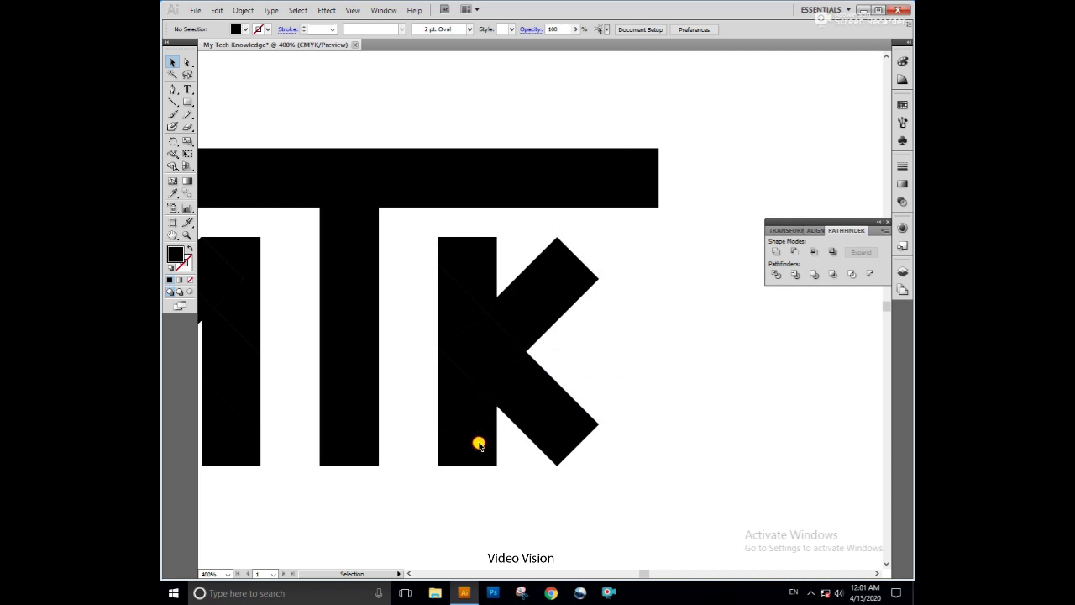
drag(530, 332, 425, 502)
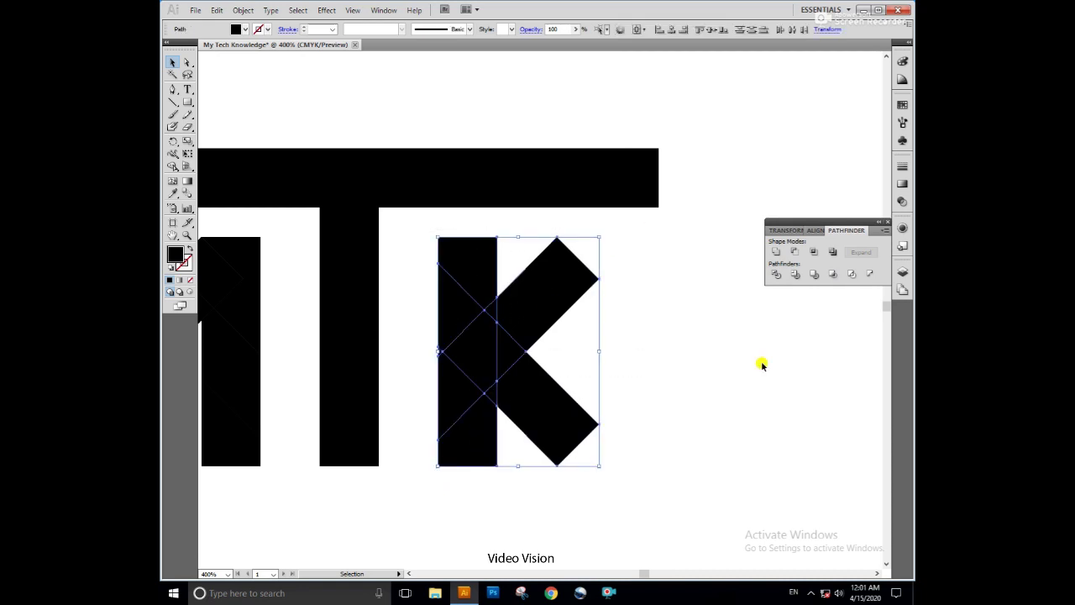
click(774, 252)
click(643, 324)
Step: Unite the M's pieces into one shape and close the Pathfinder panel
drag(425, 350, 515, 348)
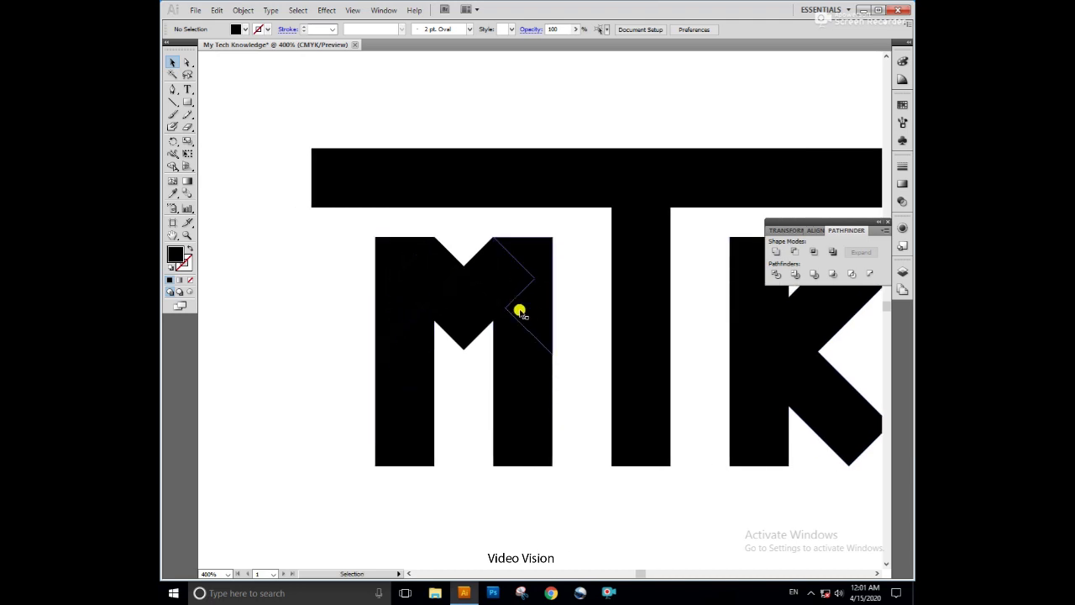
drag(579, 223, 351, 521)
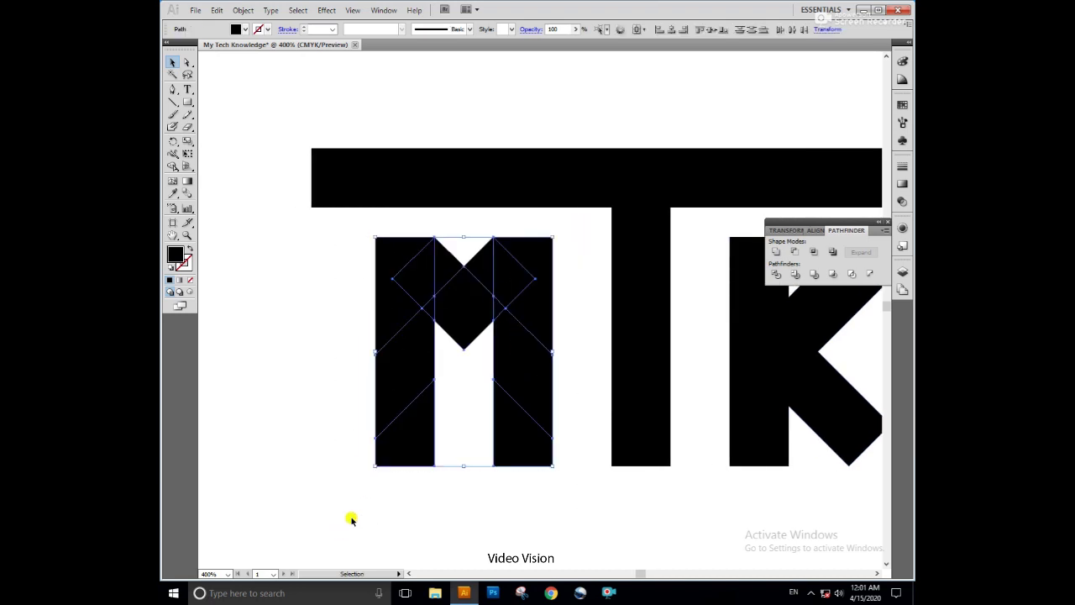
click(774, 252)
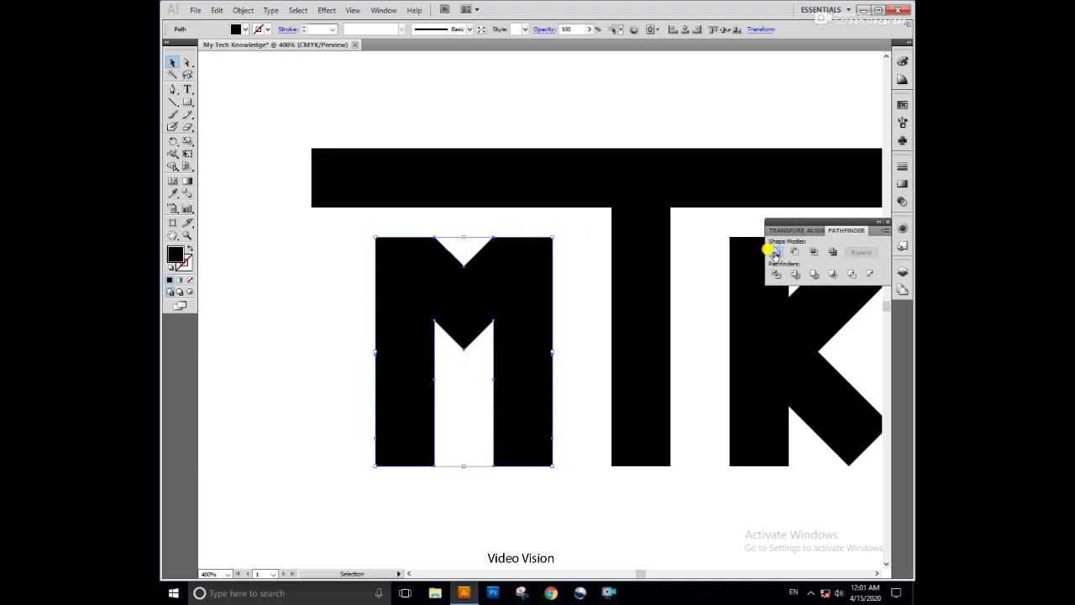
click(887, 222)
click(677, 120)
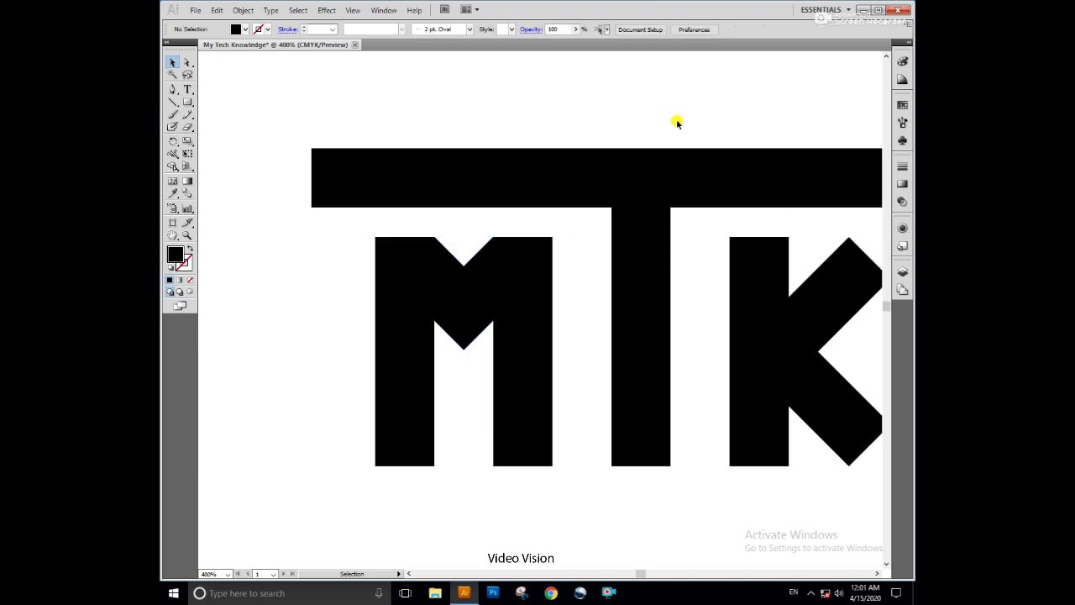
drag(749, 109, 614, 120)
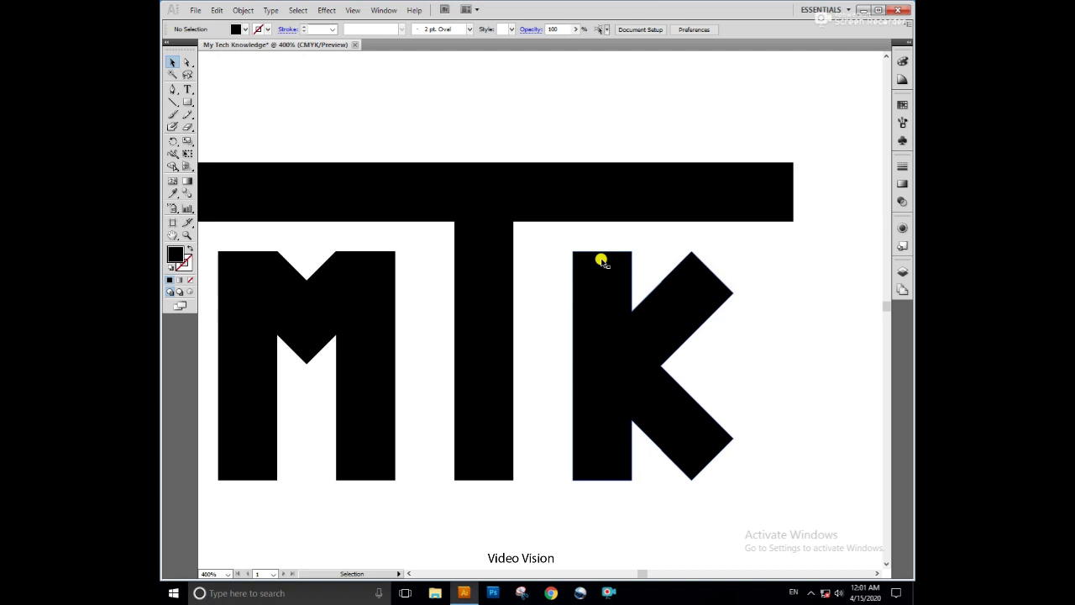
Step: Stretch the K's lower leg down and to the right by dragging its anchor point
key(ctrl+minus)
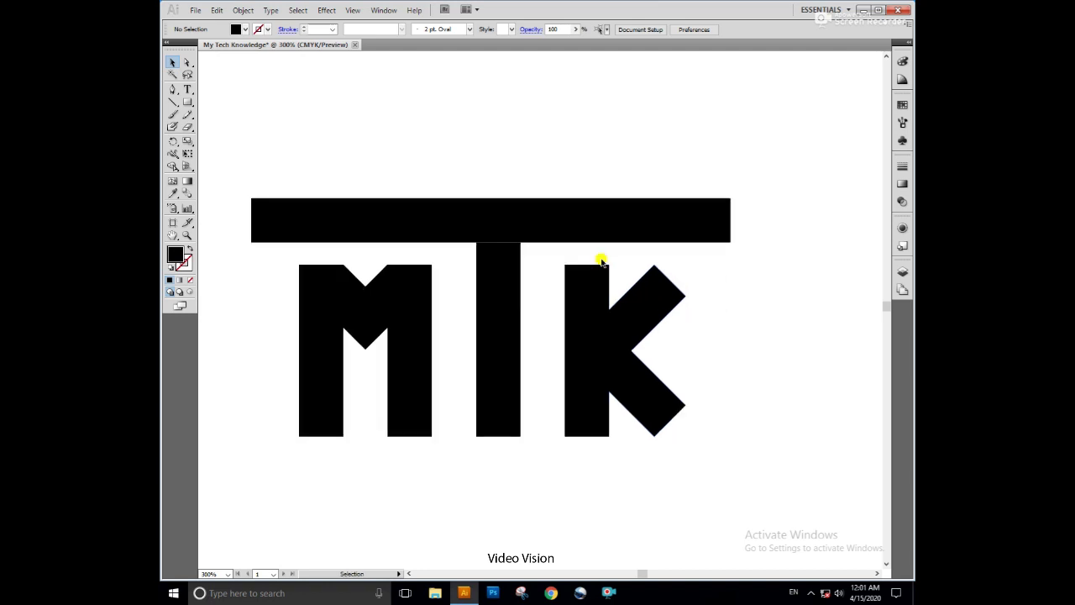
scroll(699, 377, down, 2)
click(621, 342)
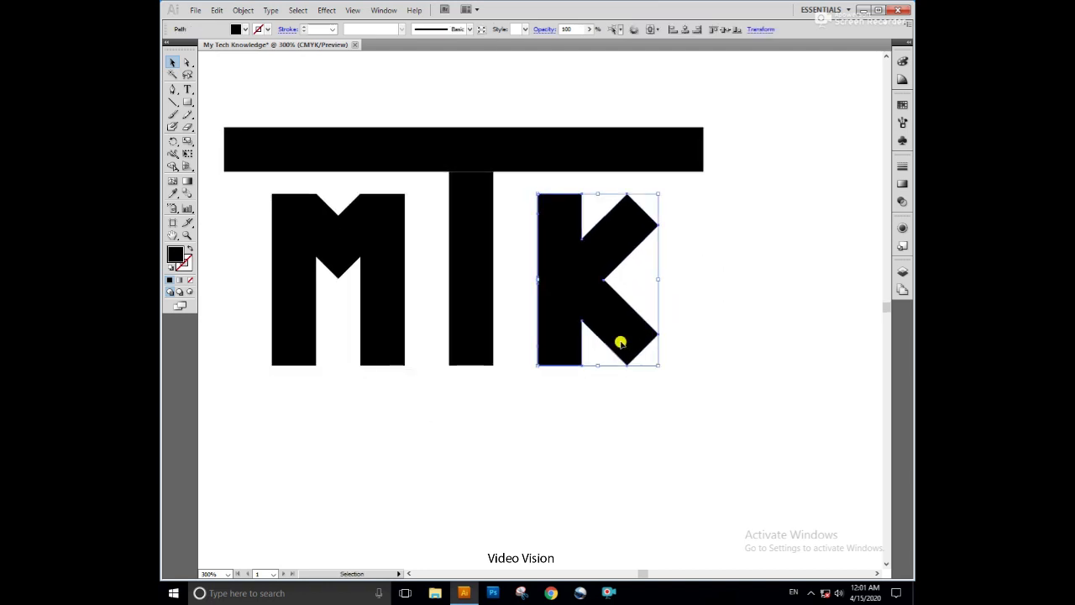
click(187, 64)
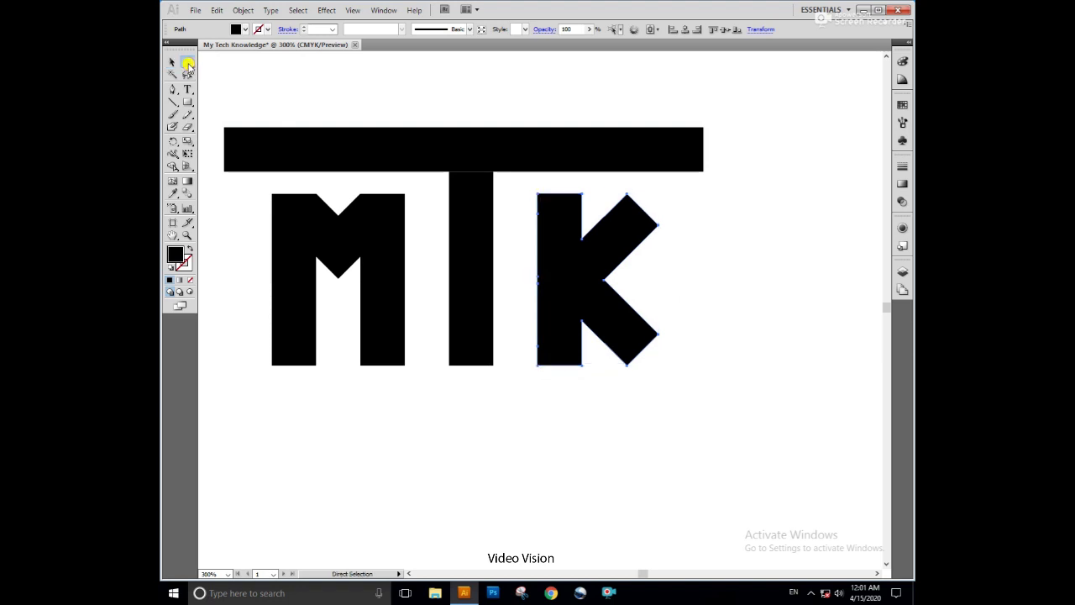
click(658, 334)
drag(628, 367, 697, 440)
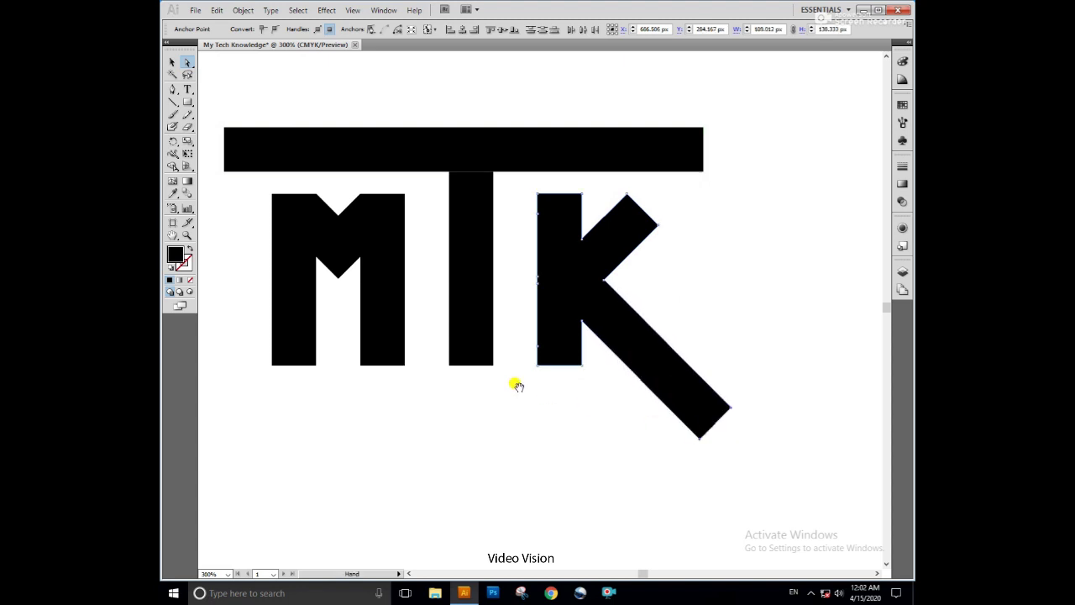
Step: Adjust the M and T stems' lower anchor points, then deselect and zoom out on the mark
drag(516, 379, 619, 384)
drag(519, 358, 331, 403)
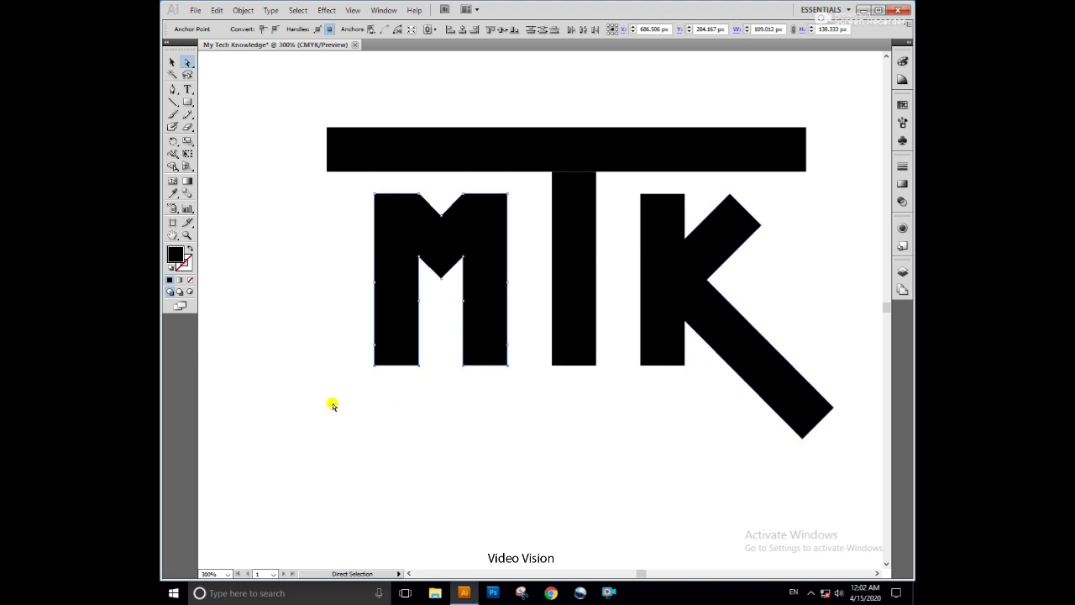
mouse_move(528, 358)
mouse_down()
mouse_move(600, 378)
mouse_move(605, 509)
mouse_up()
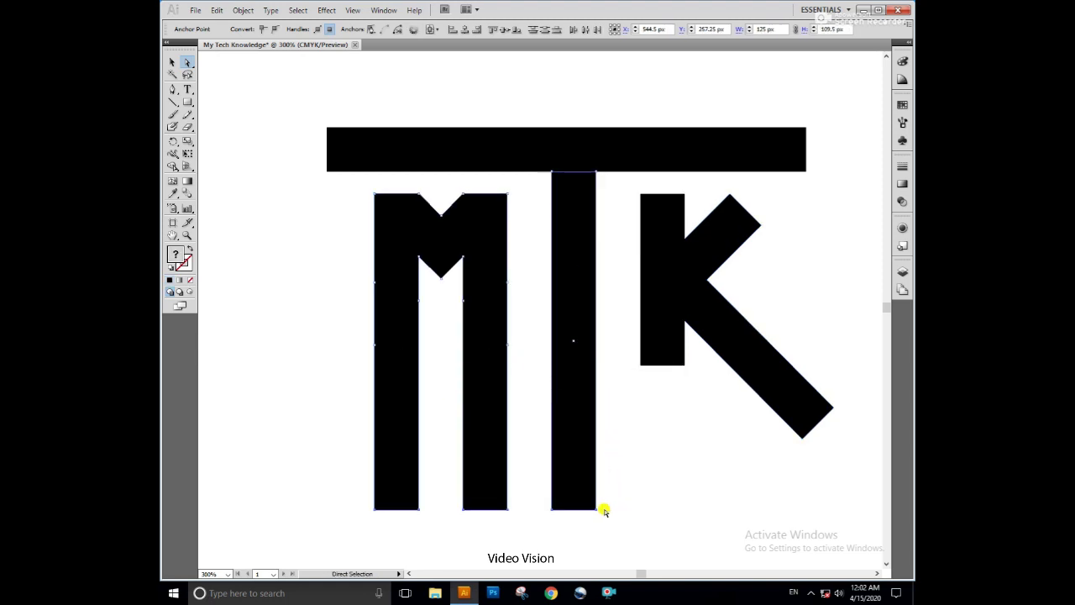
click(172, 63)
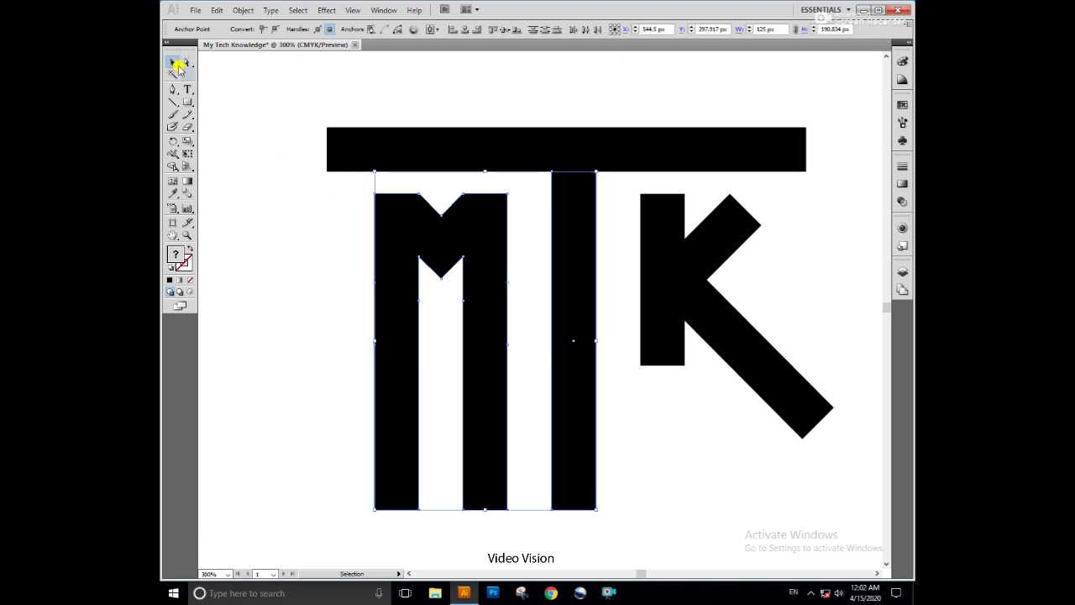
click(307, 184)
drag(308, 184, 278, 209)
key(ctrl+minus)
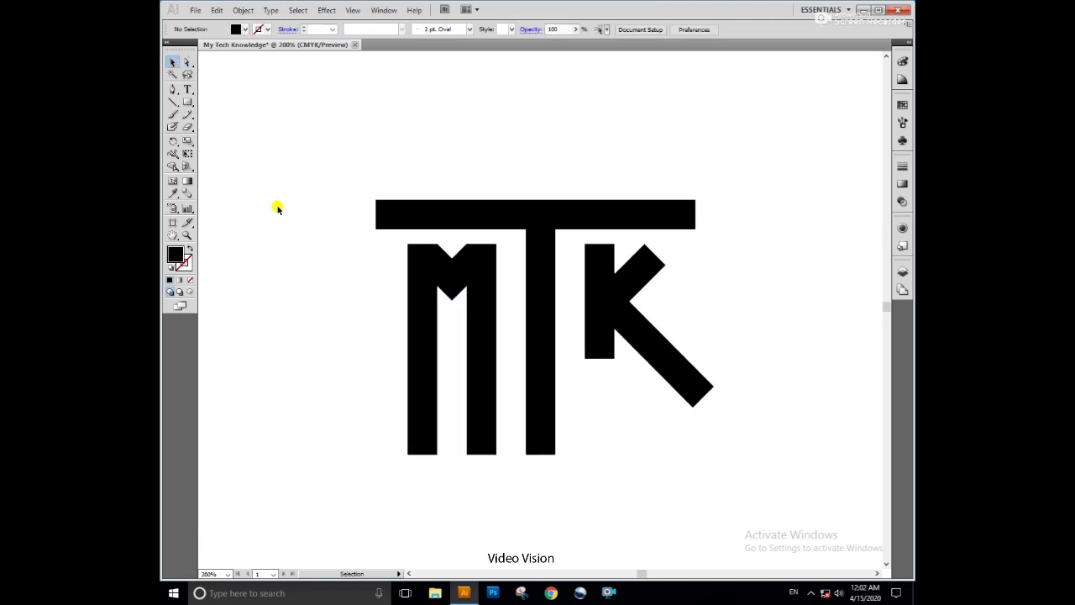
Step: Draw a circle from the T stem's centre around the letters and swap its fill to a stroke
drag(189, 102, 237, 130)
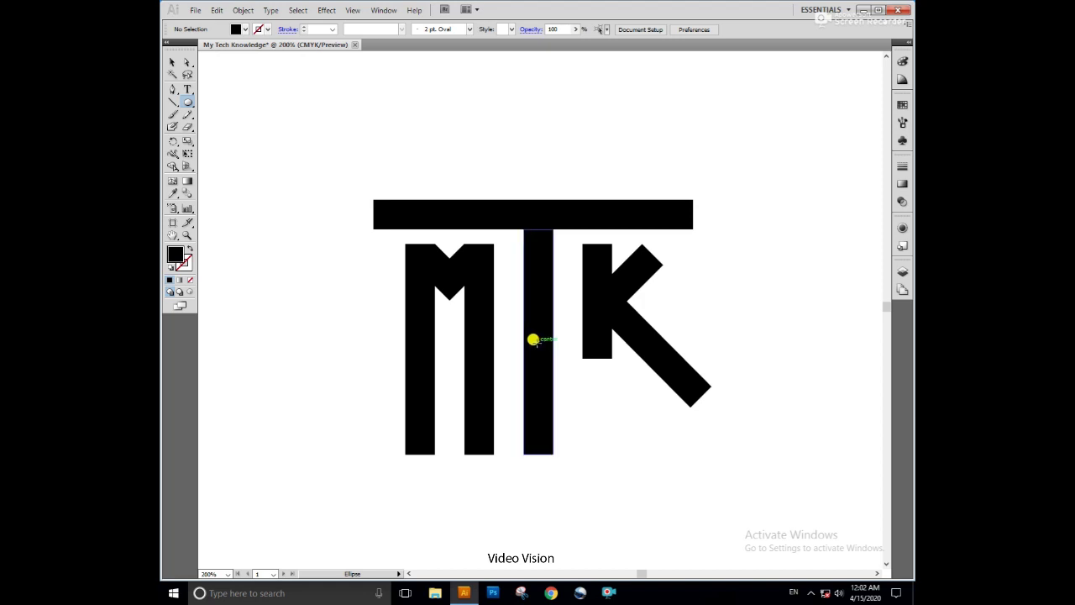
drag(533, 338, 692, 514)
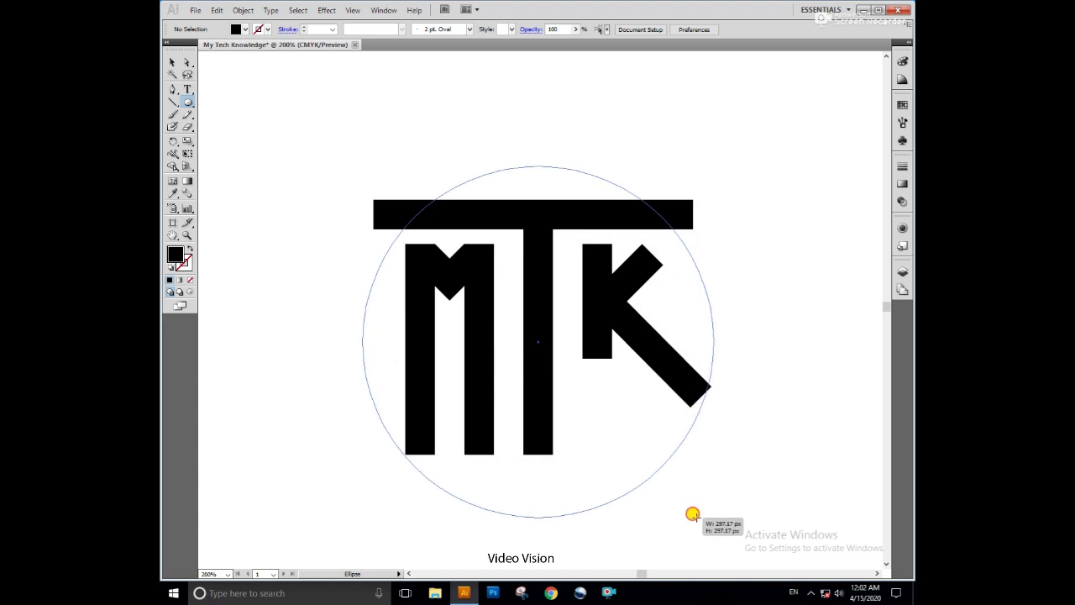
drag(692, 514, 685, 507)
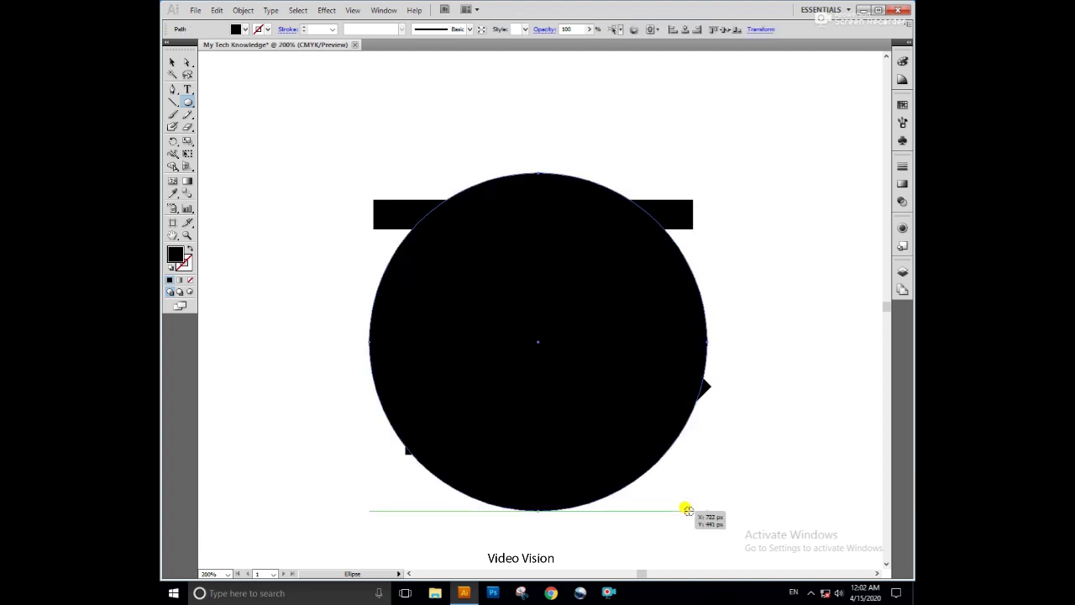
click(174, 62)
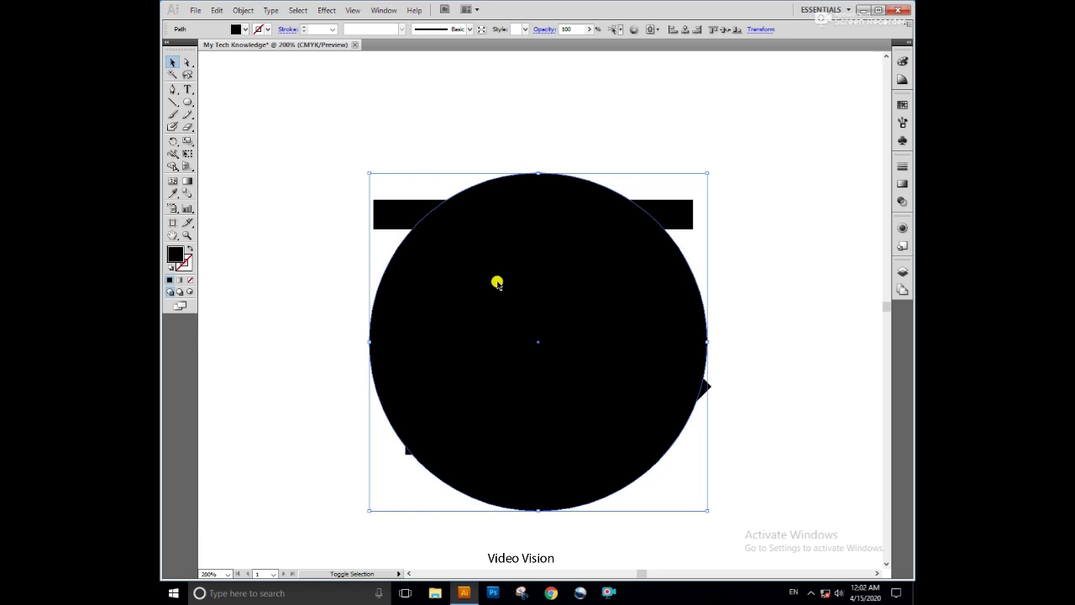
key(shift+x)
click(761, 281)
click(702, 288)
key(shift+x)
key(shift+x)
click(568, 183)
mouse_move(568, 183)
mouse_down()
mouse_move(448, 168)
mouse_move(432, 192)
mouse_up()
click(188, 89)
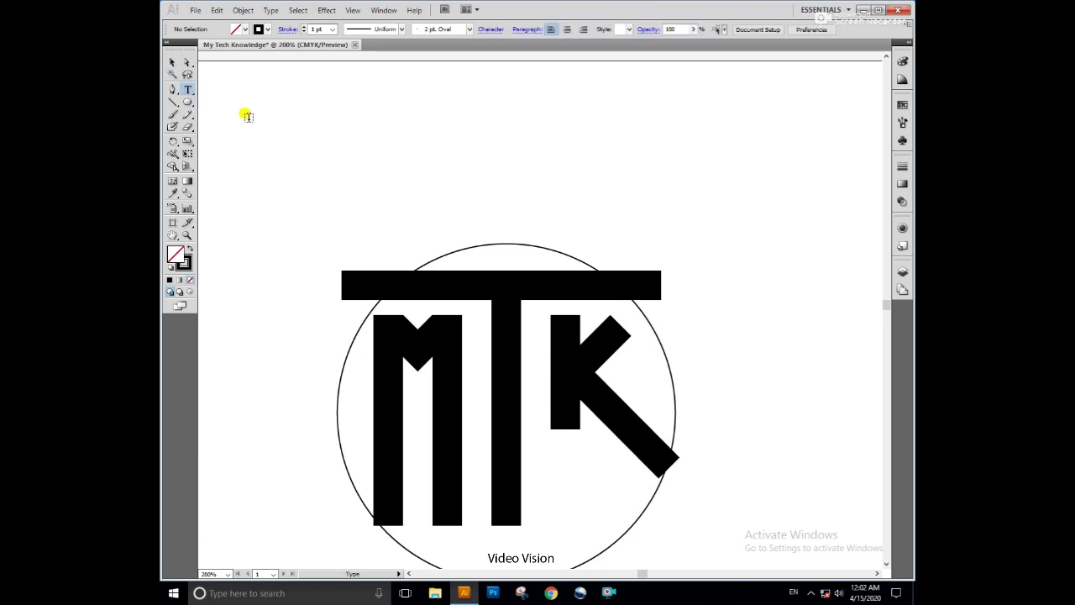
click(310, 173)
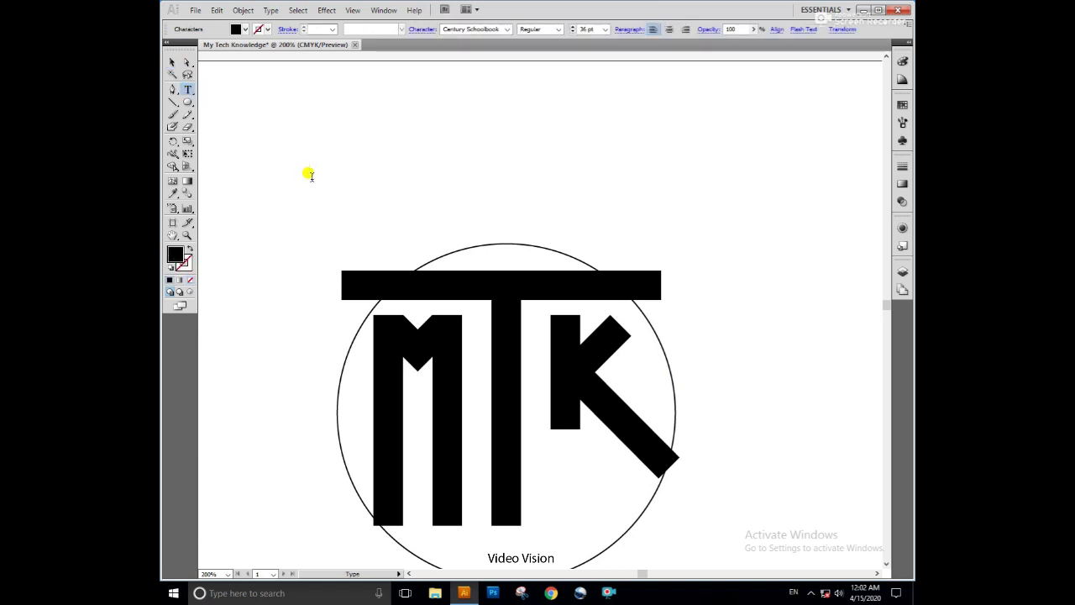
text(Shift + x)
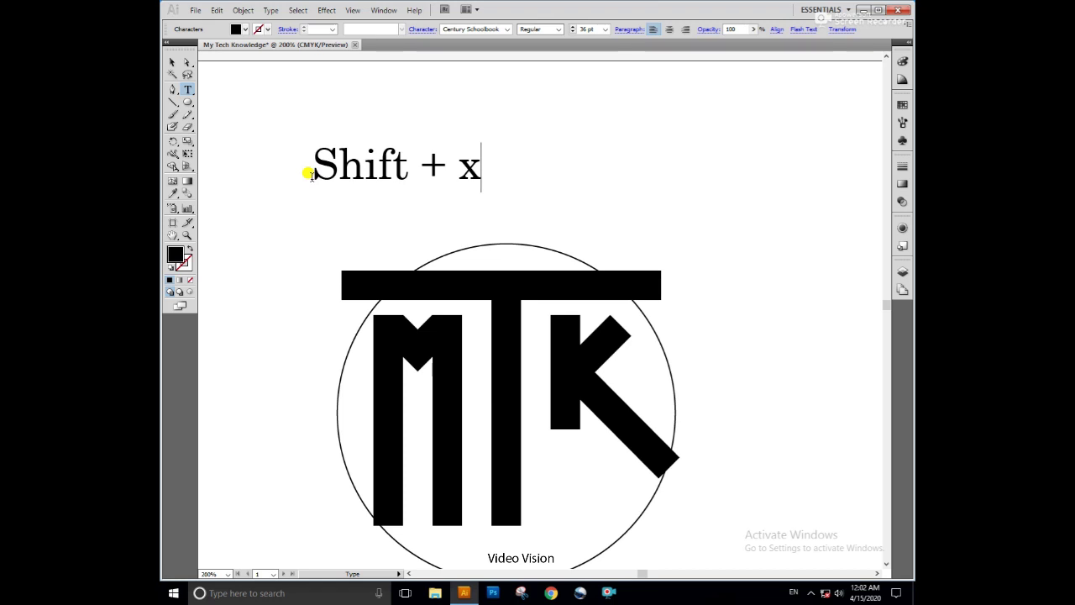
text( is for)
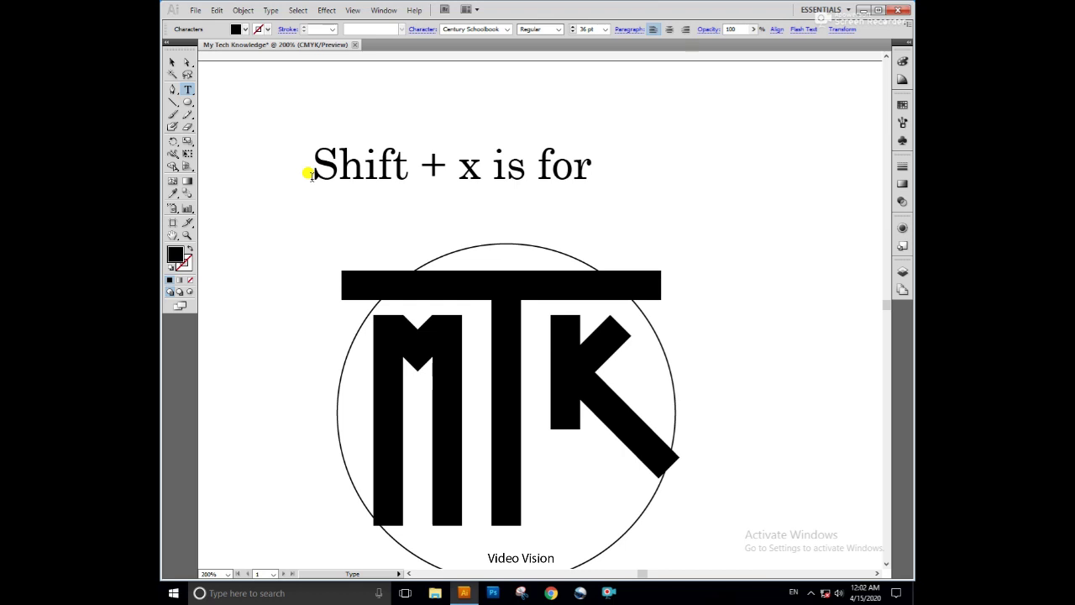
text( conv)
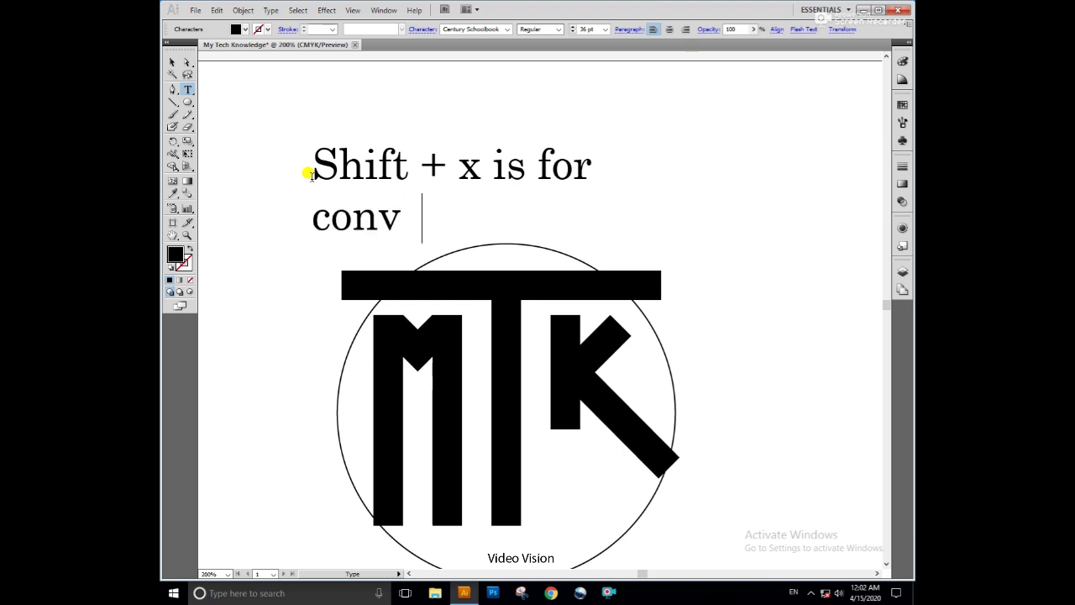
text(ert )
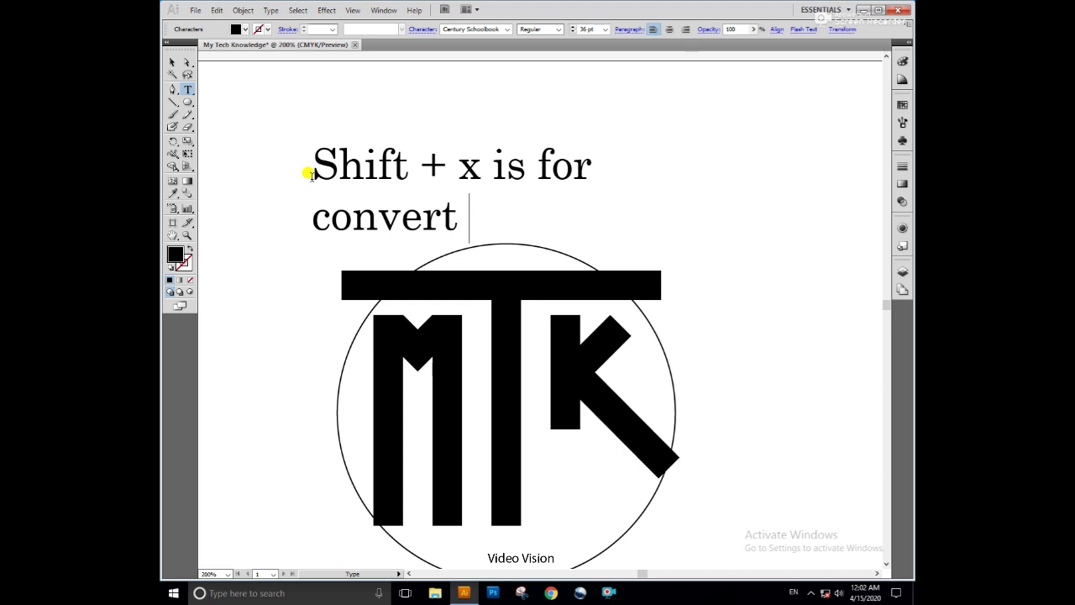
text(object to soli)
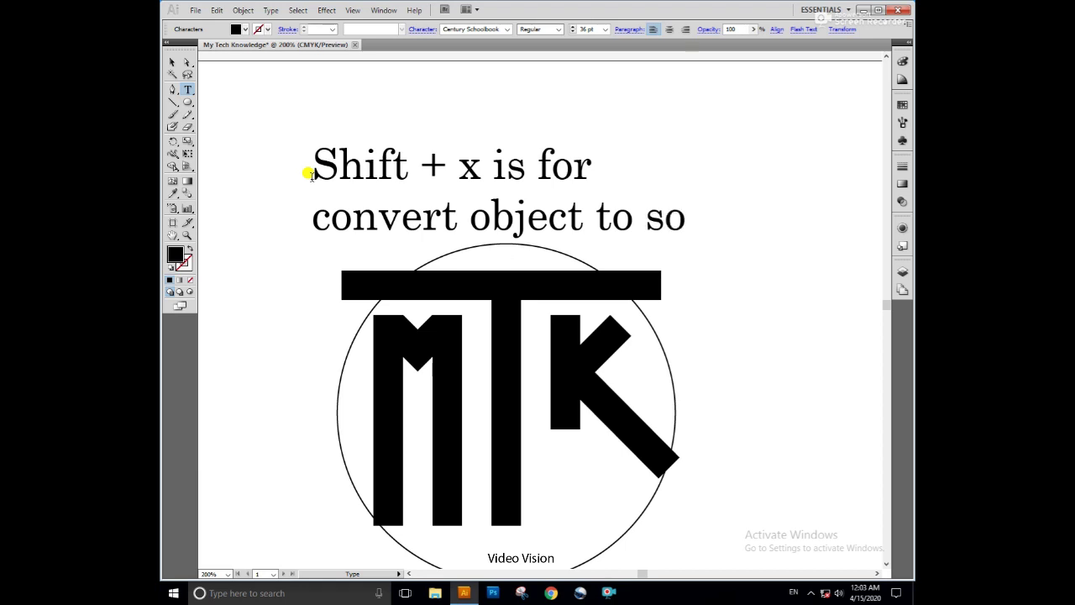
text(d fill)
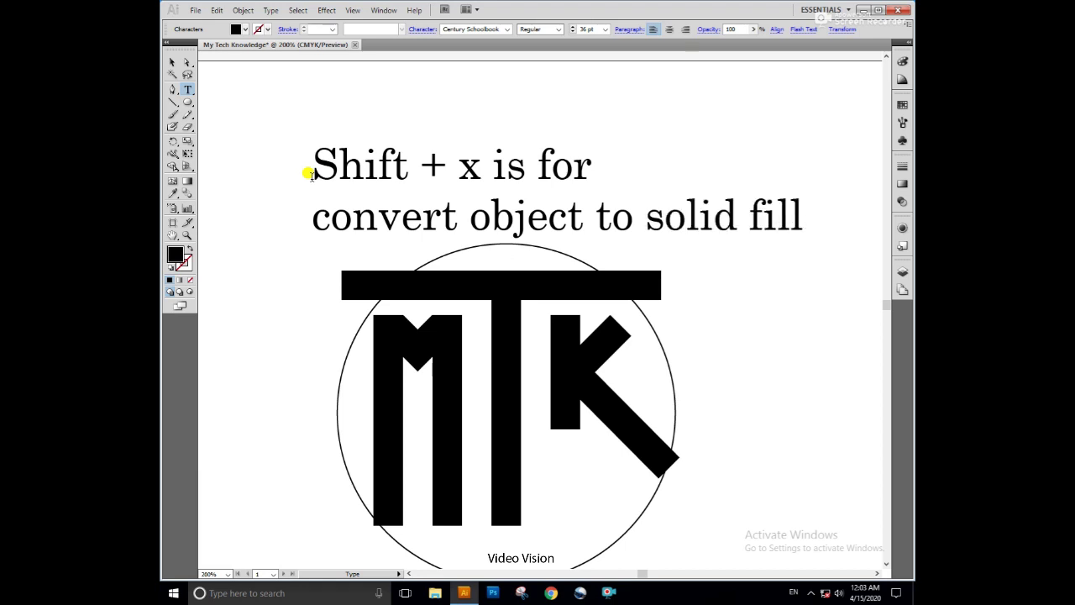
key(Return)
text(a)
text(nd stroke m)
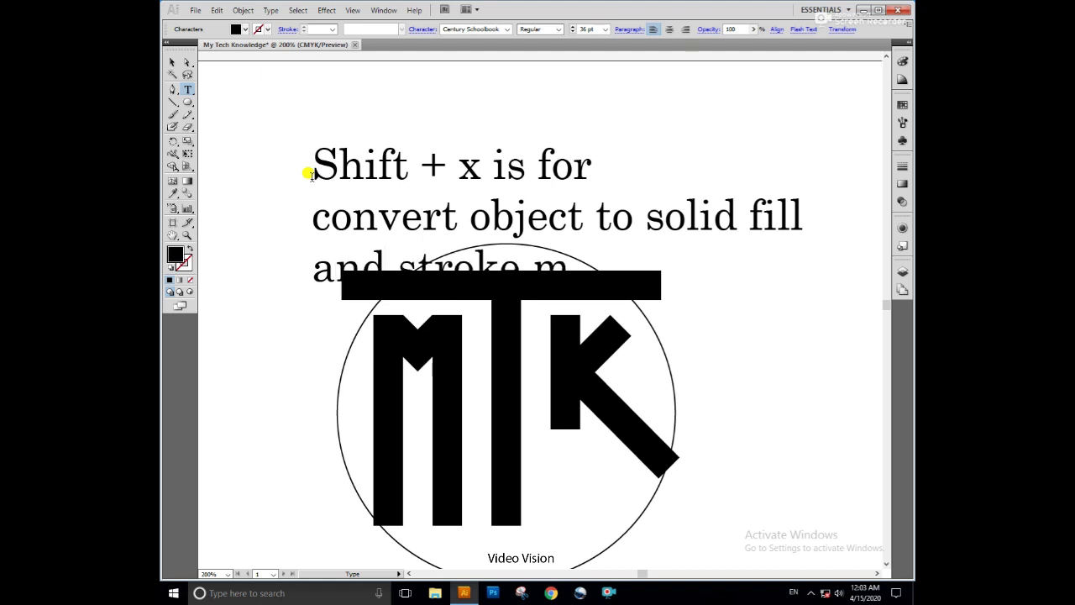
key(Escape)
key(Up)
key(Up)
key(Up)
key(Up)
key(Up)
key(Up)
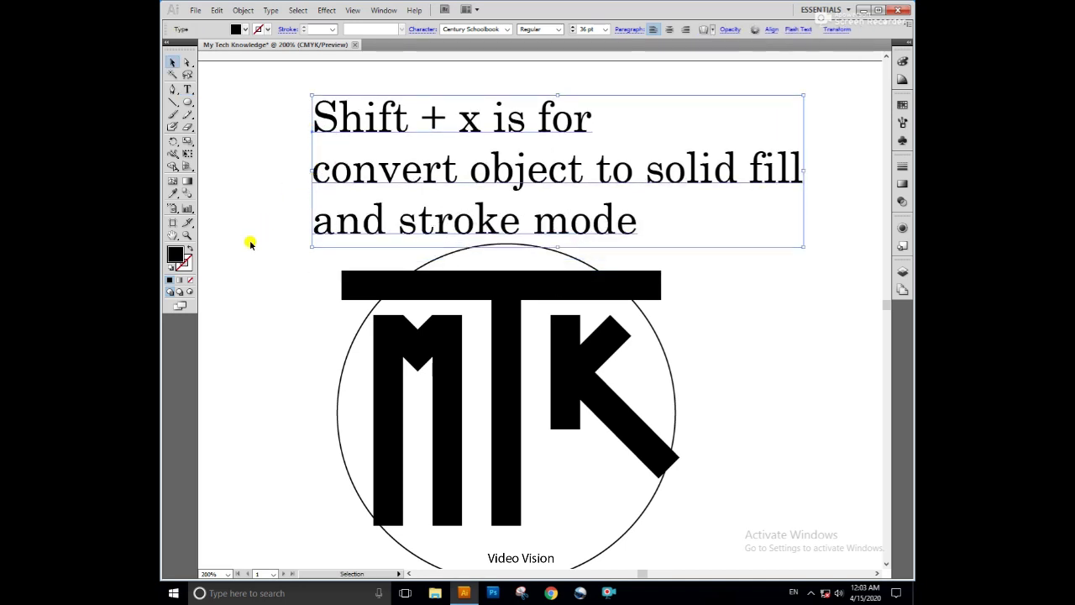
click(250, 244)
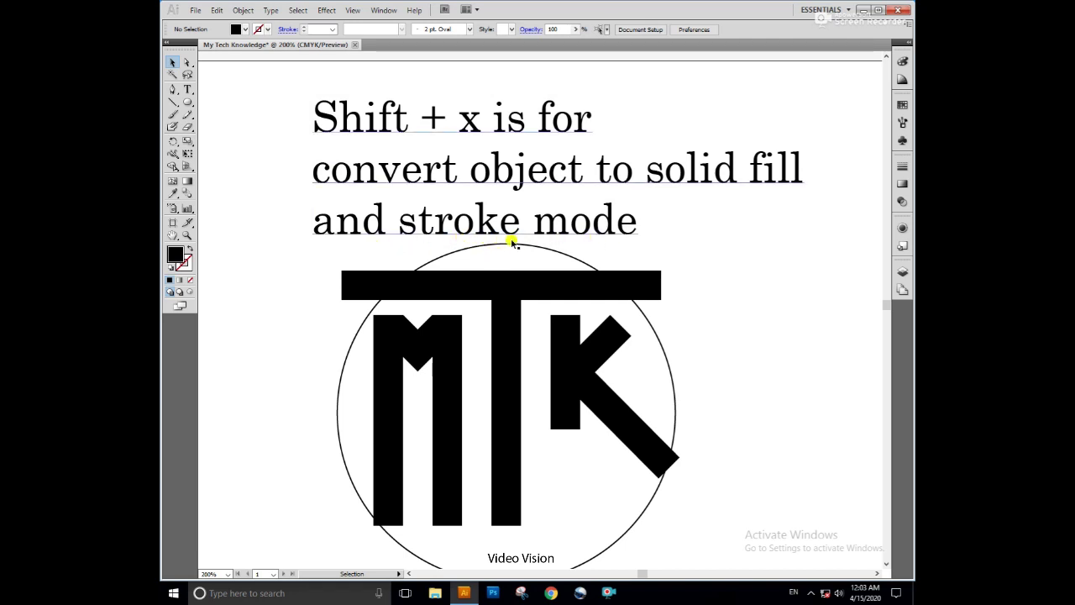
click(677, 169)
key(Delete)
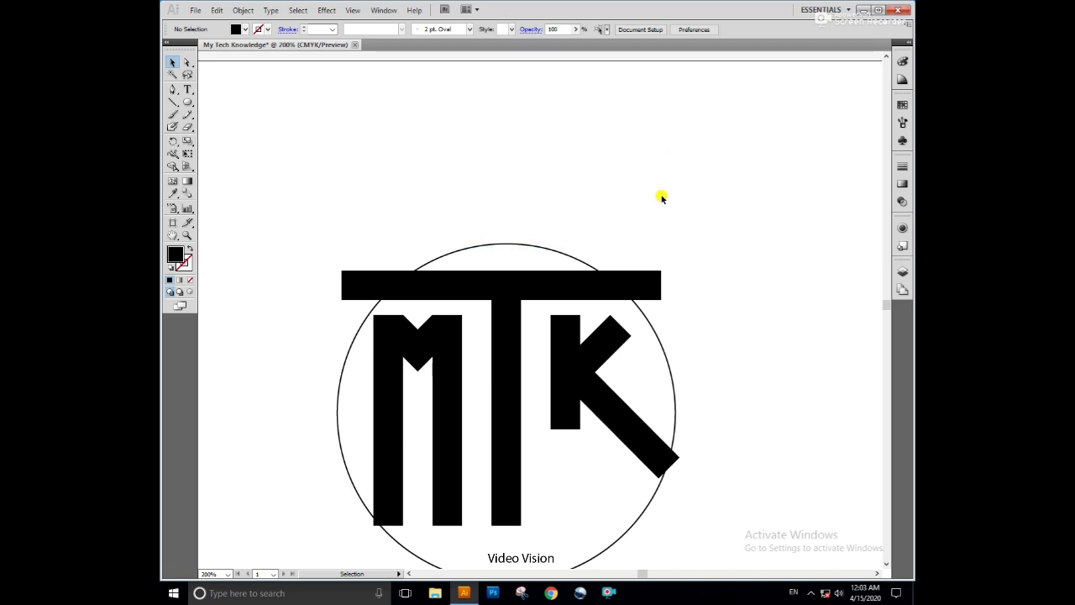
Step: Raise the outlined circle in several drags until its centre sits on the T's crossbar
scroll(666, 163, down, 1)
click(644, 290)
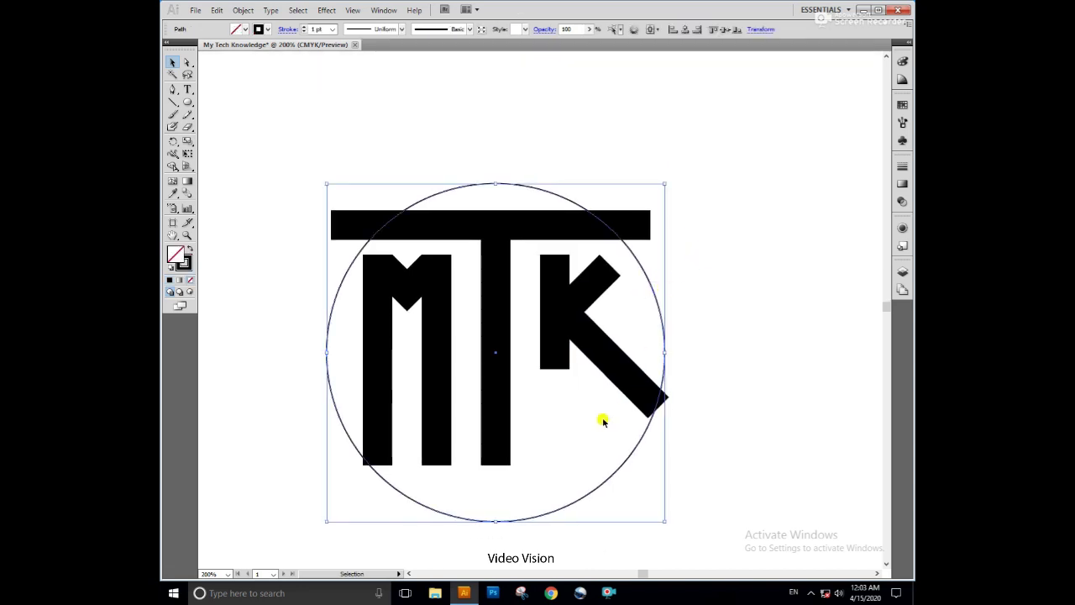
mouse_move(636, 452)
mouse_down()
mouse_move(630, 388)
mouse_move(626, 405)
mouse_up()
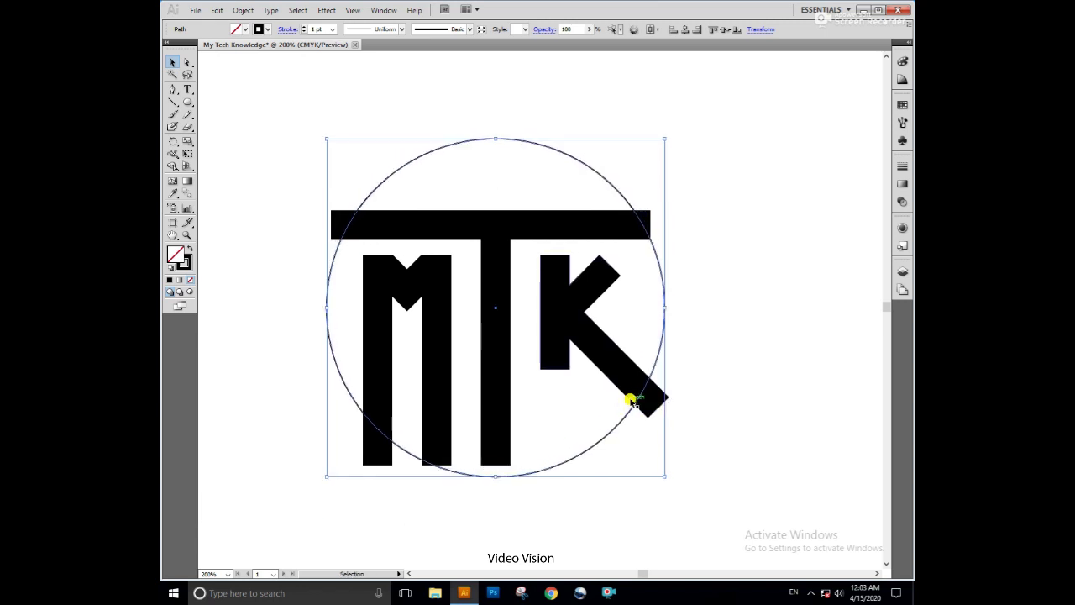
click(735, 275)
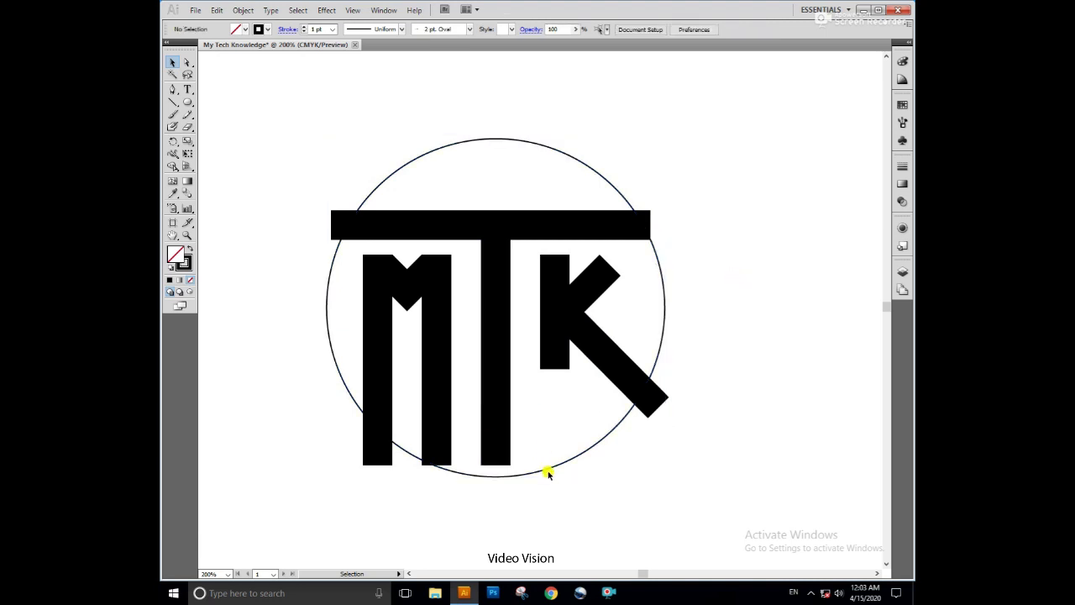
drag(548, 472, 543, 402)
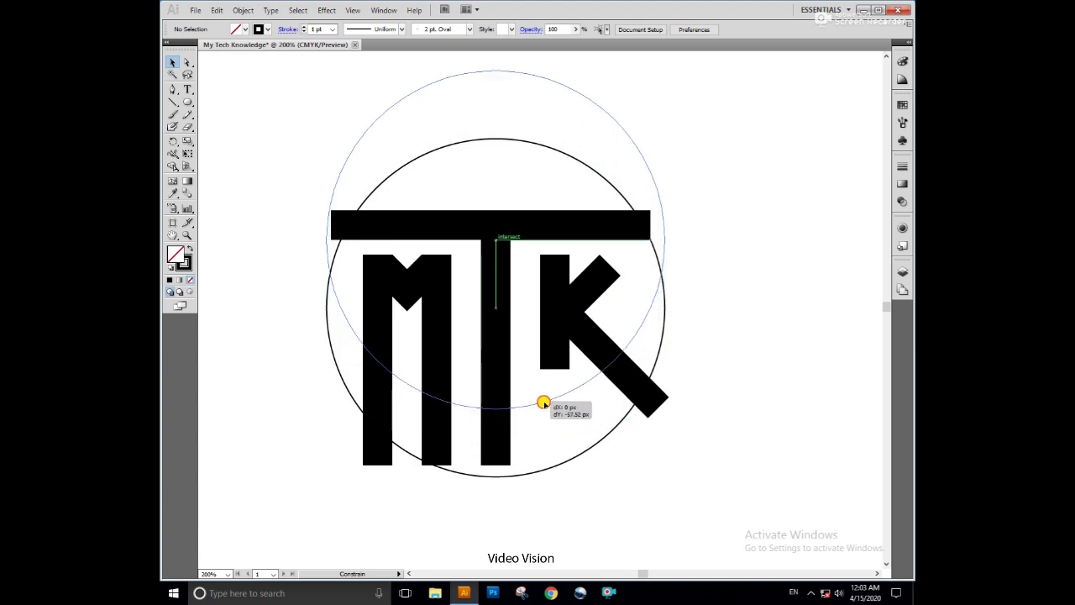
drag(543, 402, 544, 388)
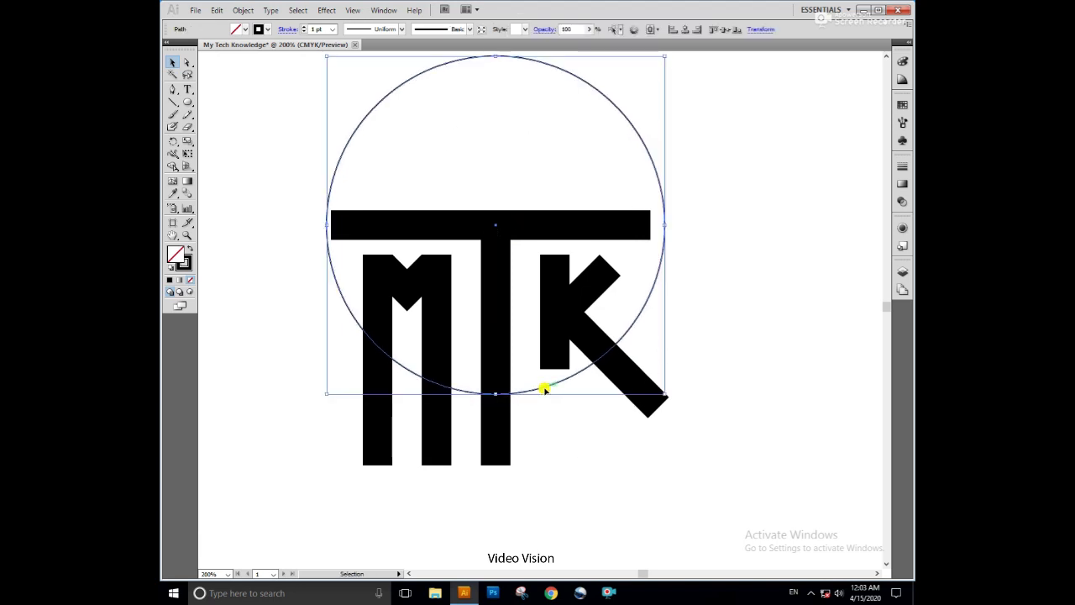
click(658, 353)
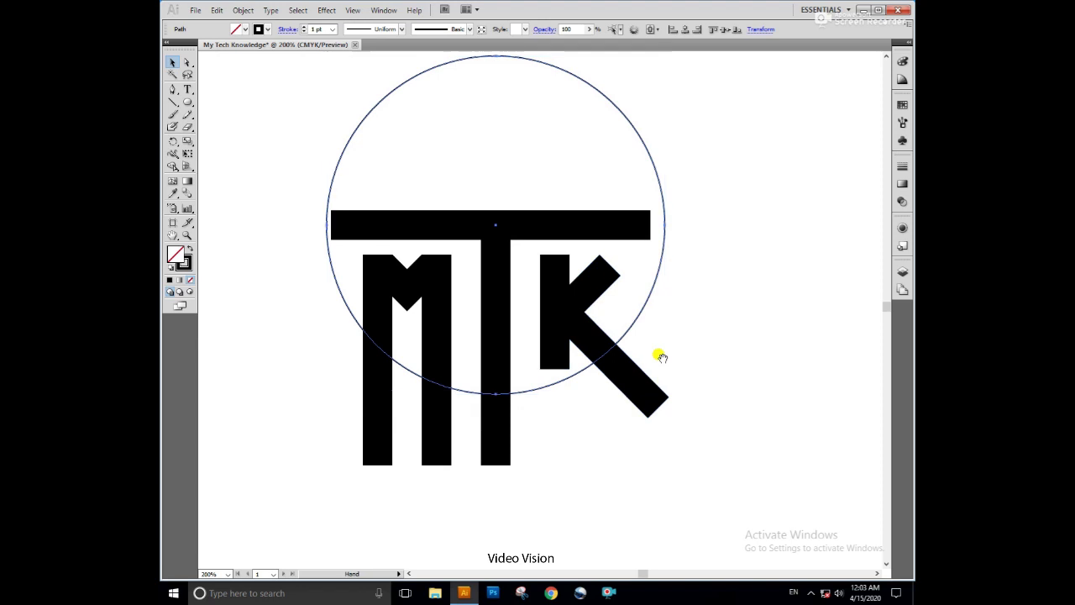
scroll(657, 392, up, 1)
Step: Lengthen the K's left stem down to the circle's edge with the Direct Selection tool
key(a)
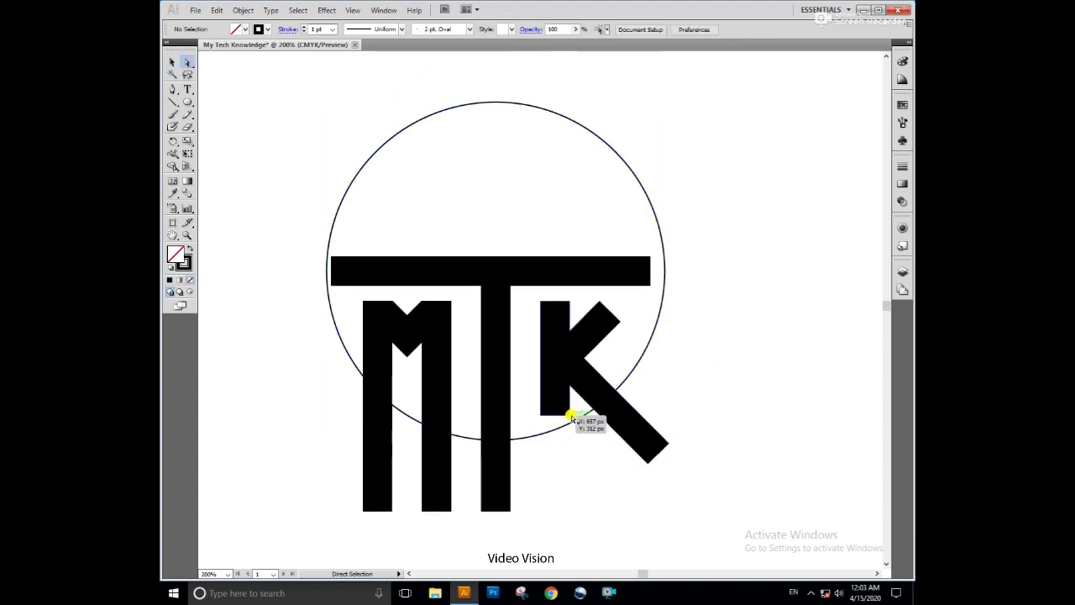
click(353, 181)
click(569, 412)
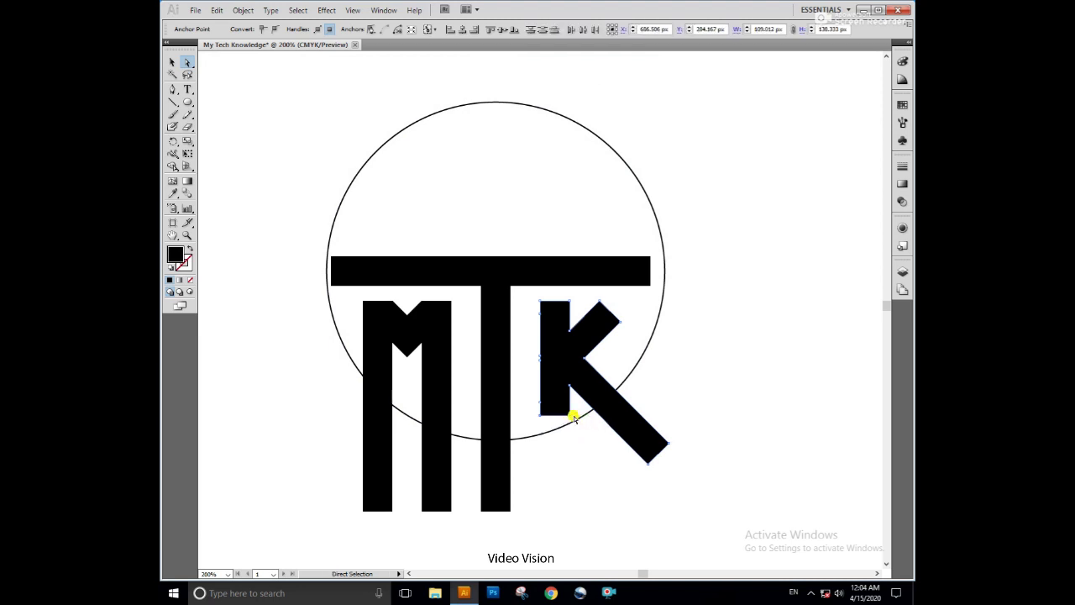
drag(574, 415, 576, 439)
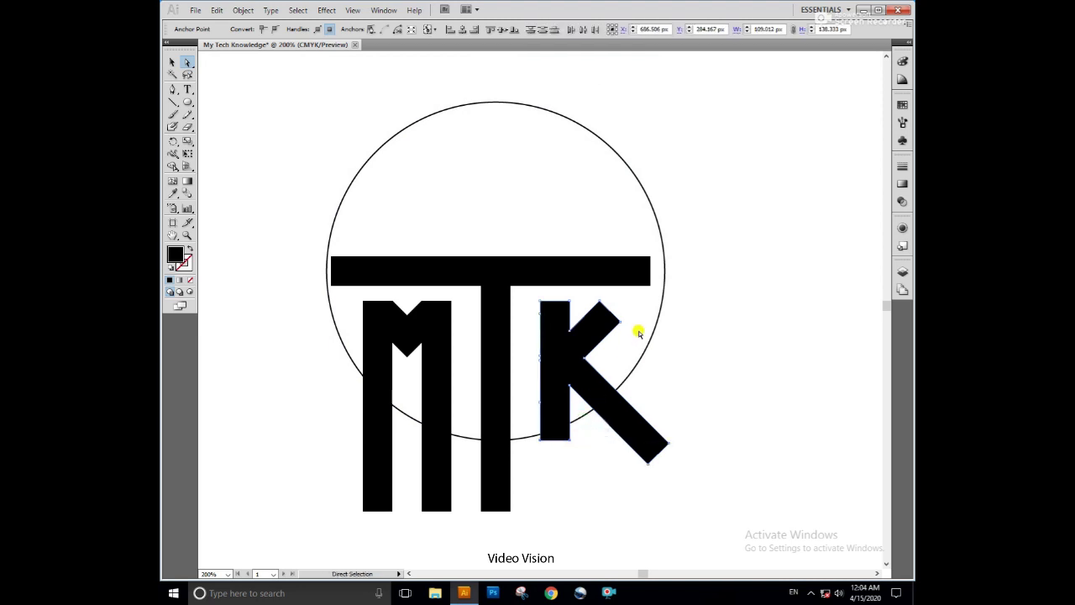
Step: Widen the T crossbar slightly past both sides of the circle, then select the whole logo
drag(651, 258, 677, 287)
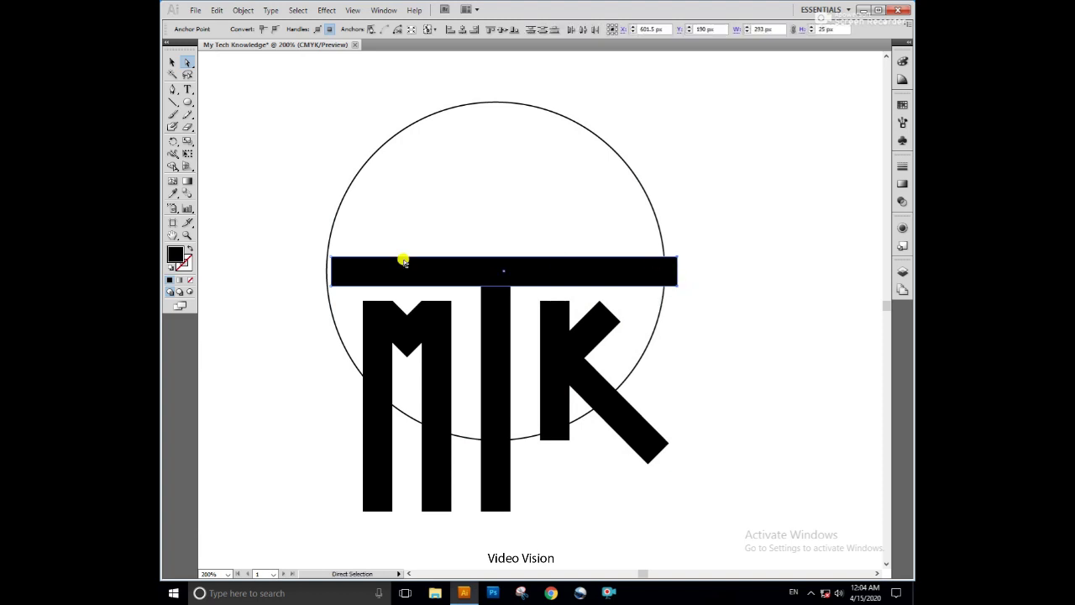
click(331, 257)
drag(332, 286, 318, 284)
click(507, 261)
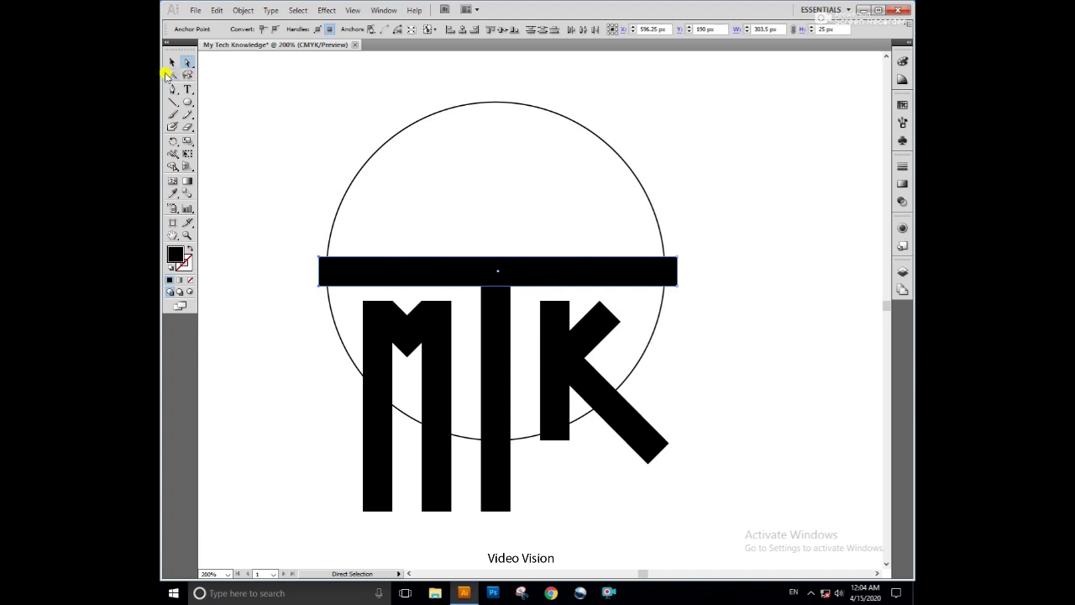
click(172, 62)
click(292, 147)
drag(274, 90, 712, 476)
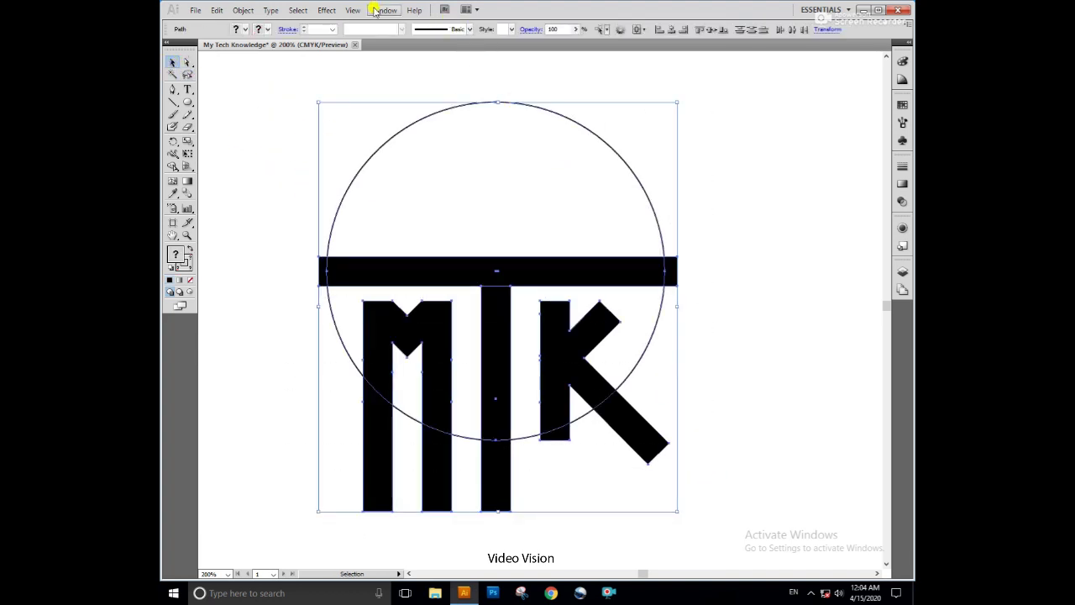
Step: Apply Pathfinder Divide to the letters, bar and circle, and ungroup the resulting pieces
click(383, 10)
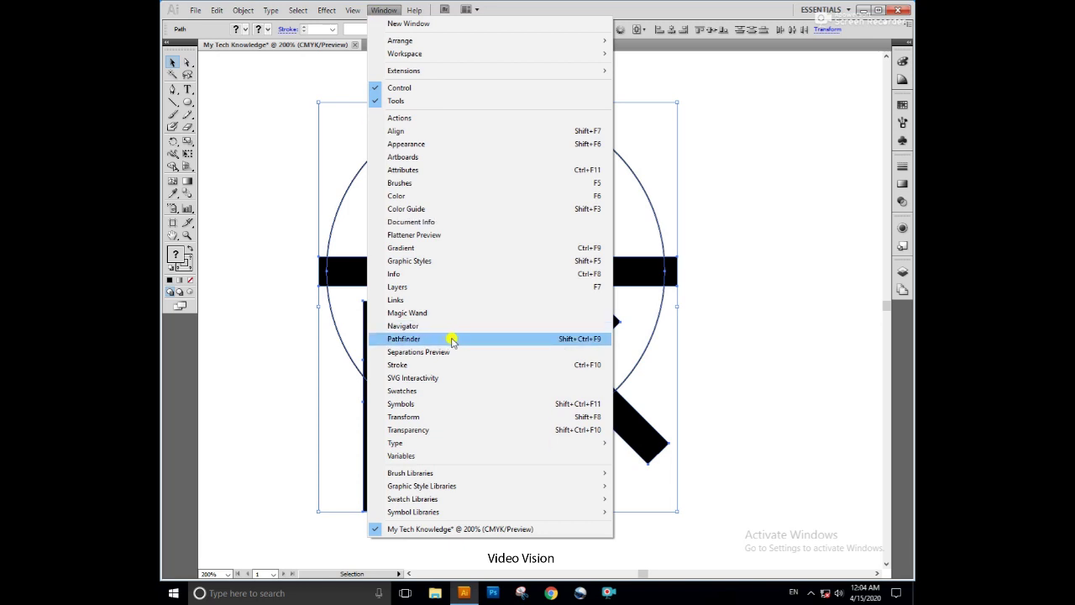
click(452, 339)
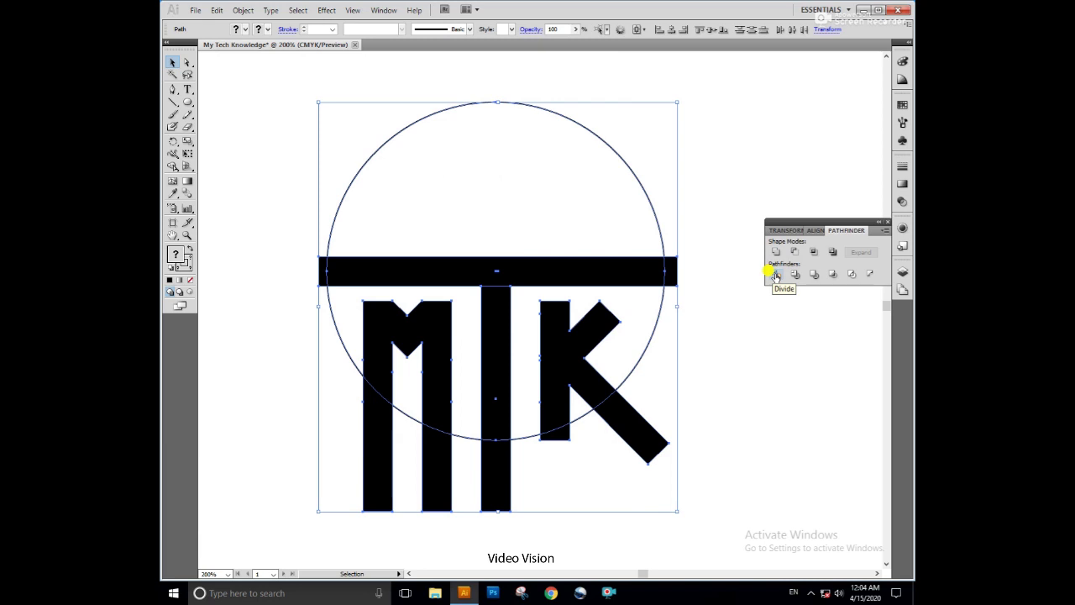
click(776, 276)
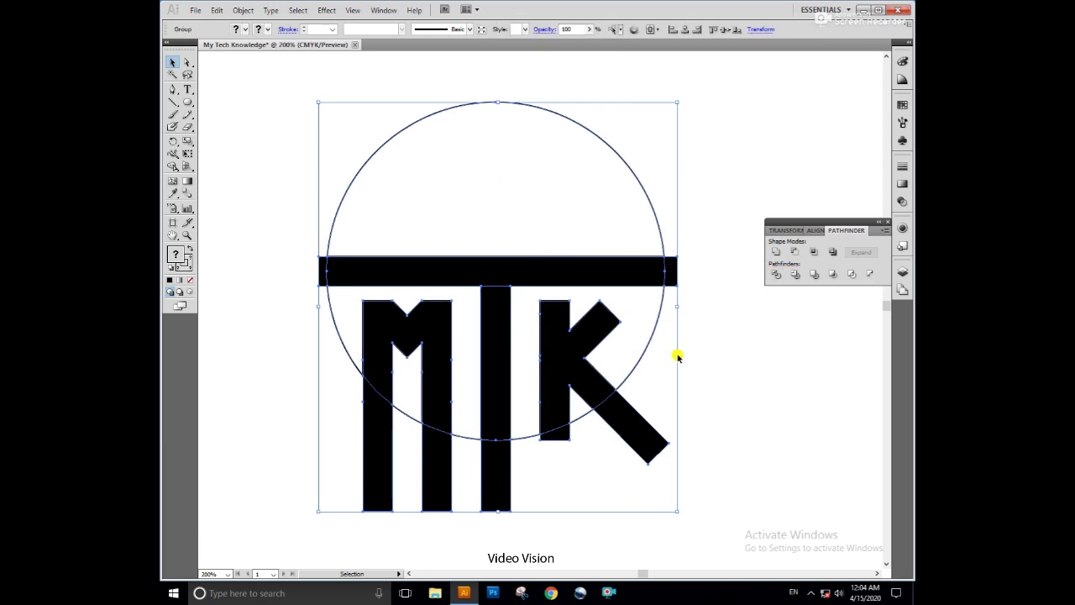
right_click(594, 343)
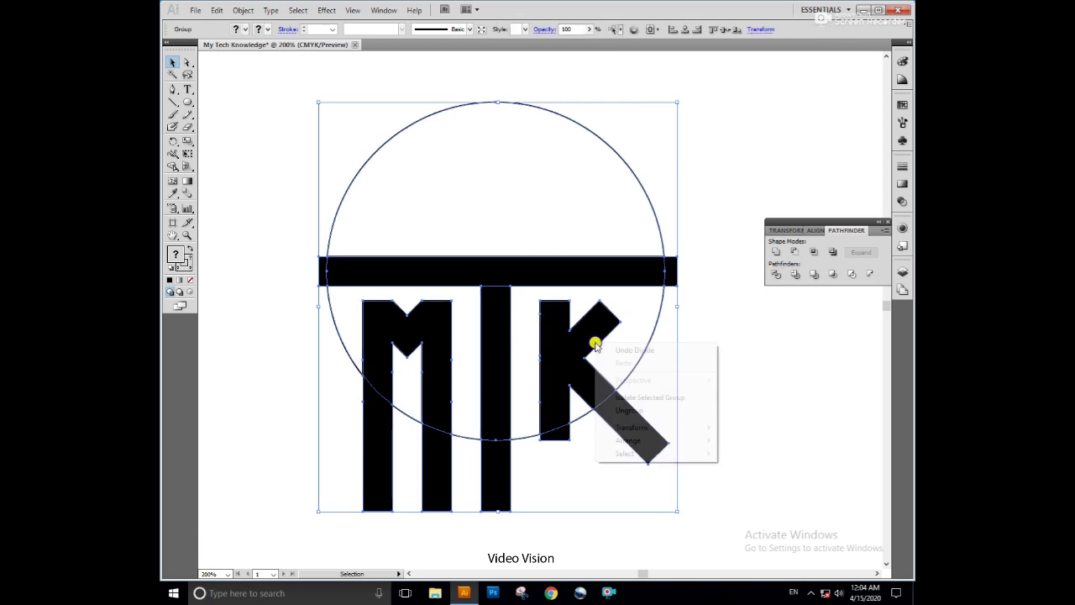
click(657, 410)
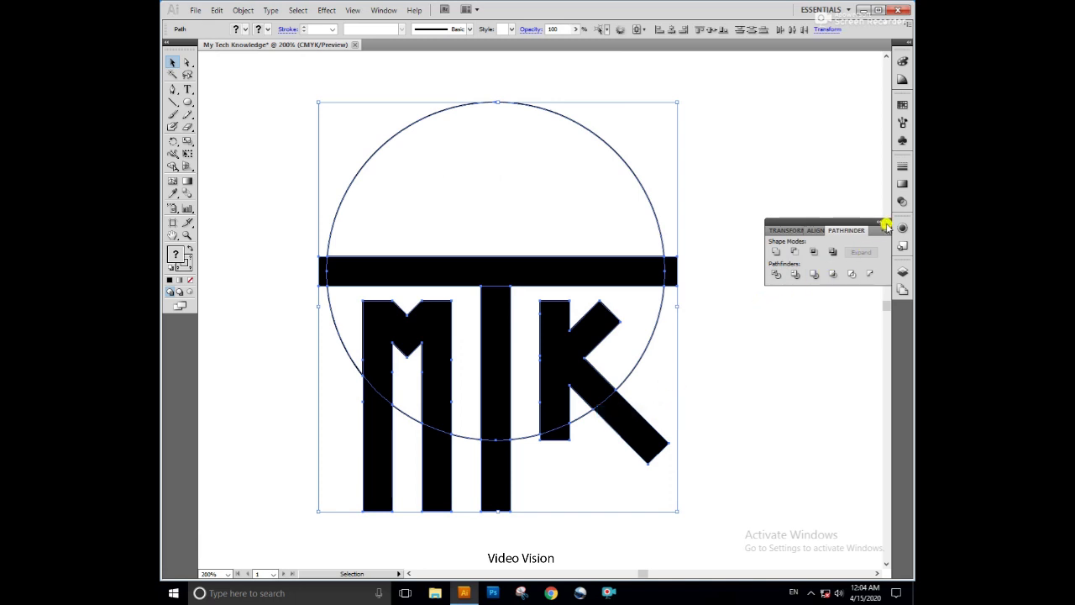
click(885, 224)
click(697, 399)
click(645, 435)
Step: Delete the K, T and M pieces hanging below the circle
key(Delete)
click(560, 434)
key(Delete)
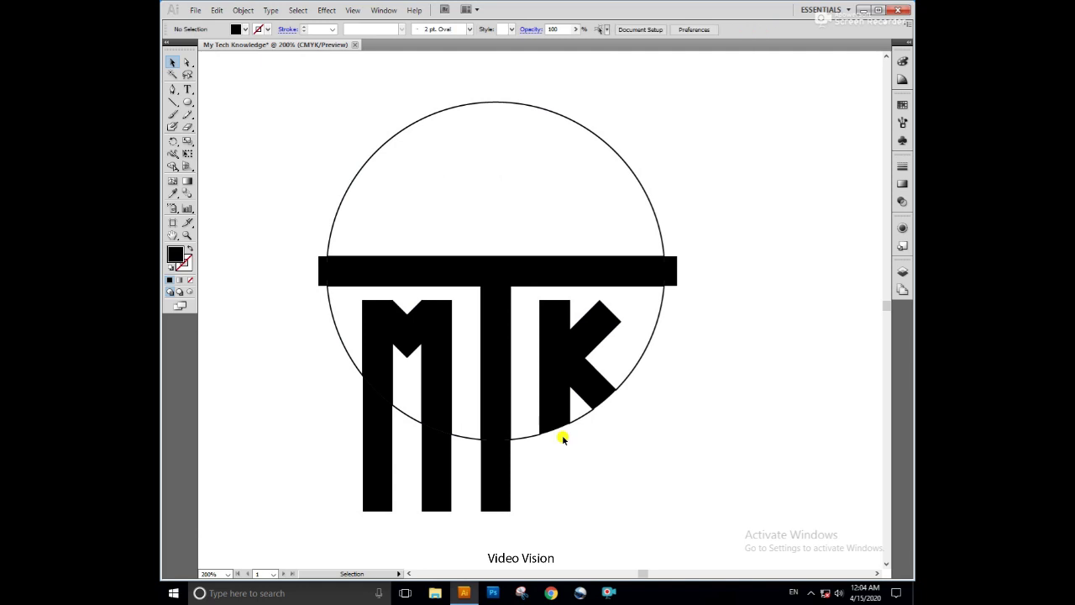
click(494, 482)
key(Delete)
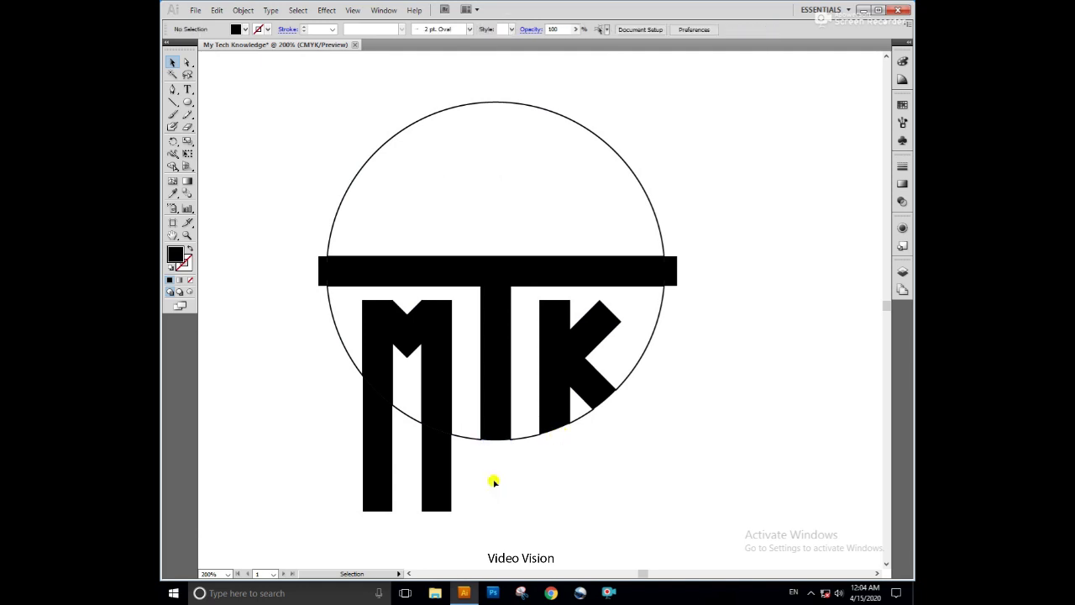
click(437, 485)
key(Delete)
click(375, 467)
key(Delete)
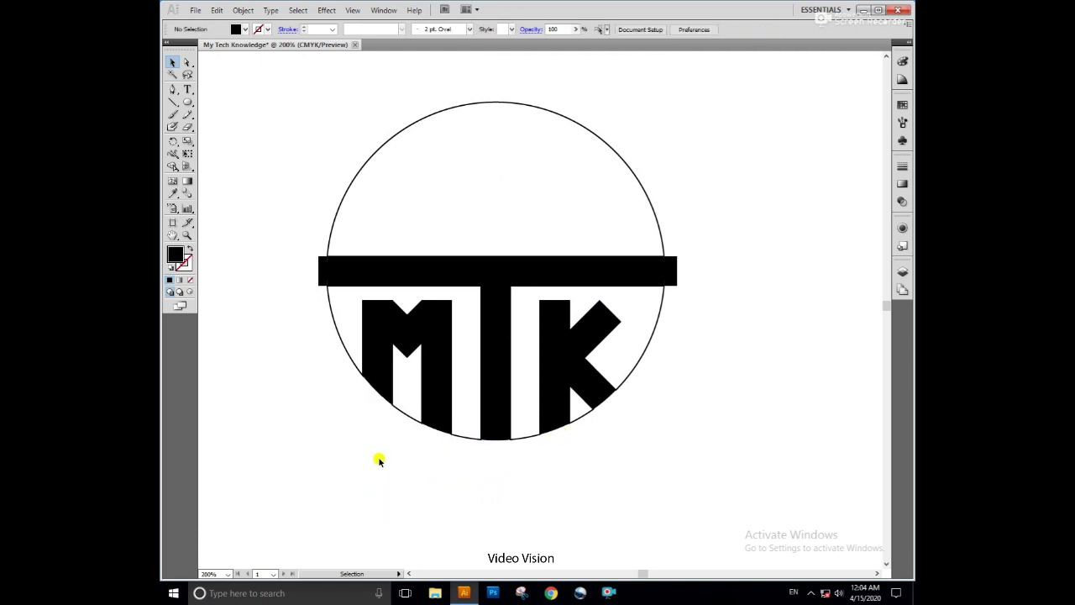
Step: Delete the crossbar's right and left end pieces outside the circle
click(672, 283)
key(Delete)
click(330, 279)
key(Delete)
Step: Remove the circle's top arc and right quarter arc
drag(330, 241, 334, 227)
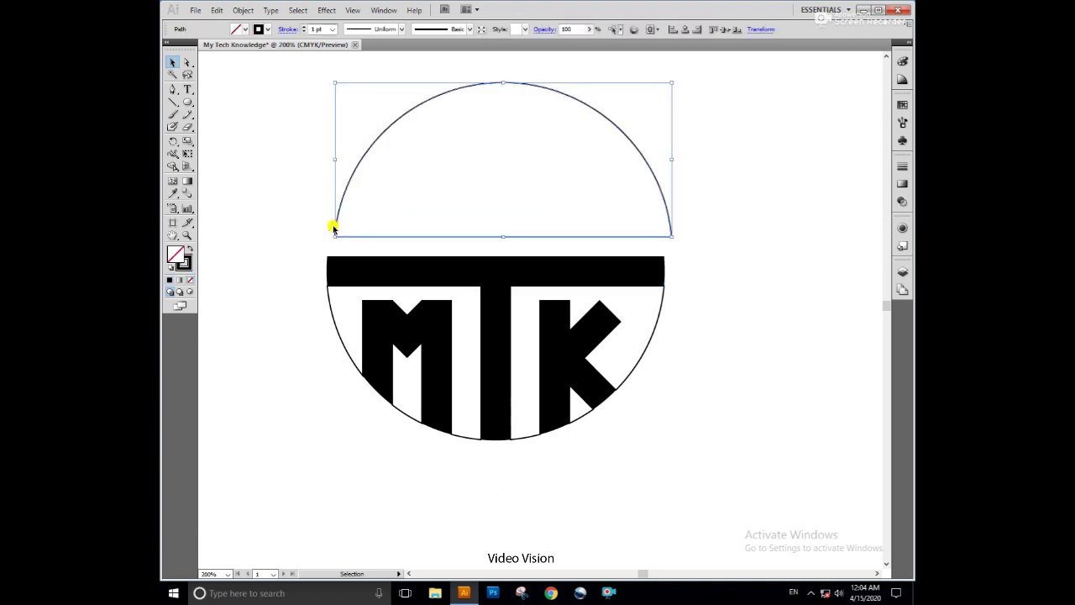
key(ctrl+z)
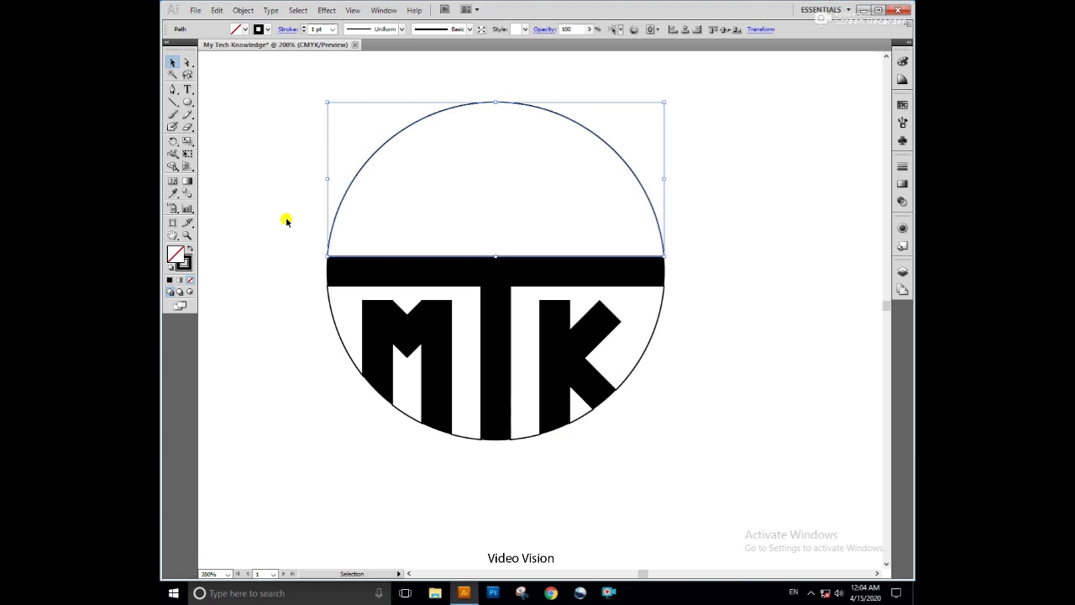
click(280, 244)
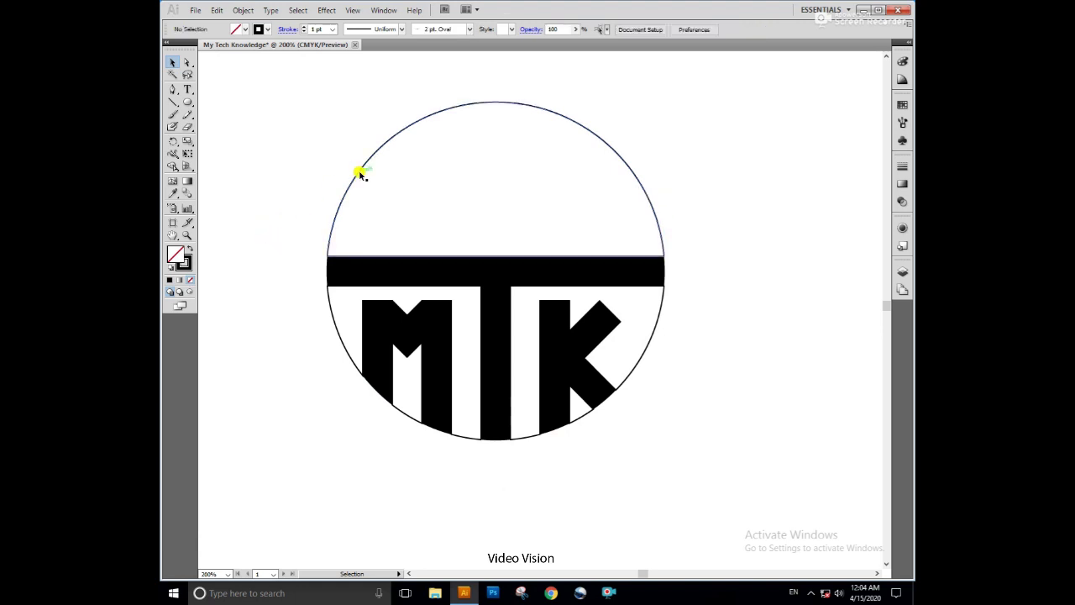
click(360, 174)
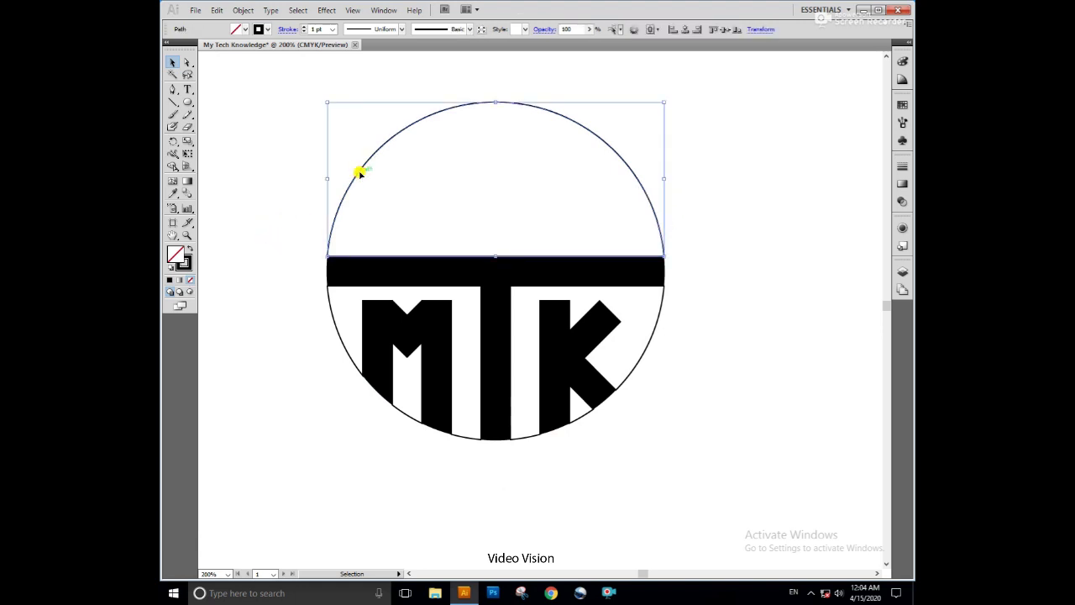
key(Delete)
key(Delete)
Step: Delete the bottom-left arc and leftover outline, then inspect the shapes in Outline view
click(465, 439)
key(Delete)
click(408, 415)
key(Delete)
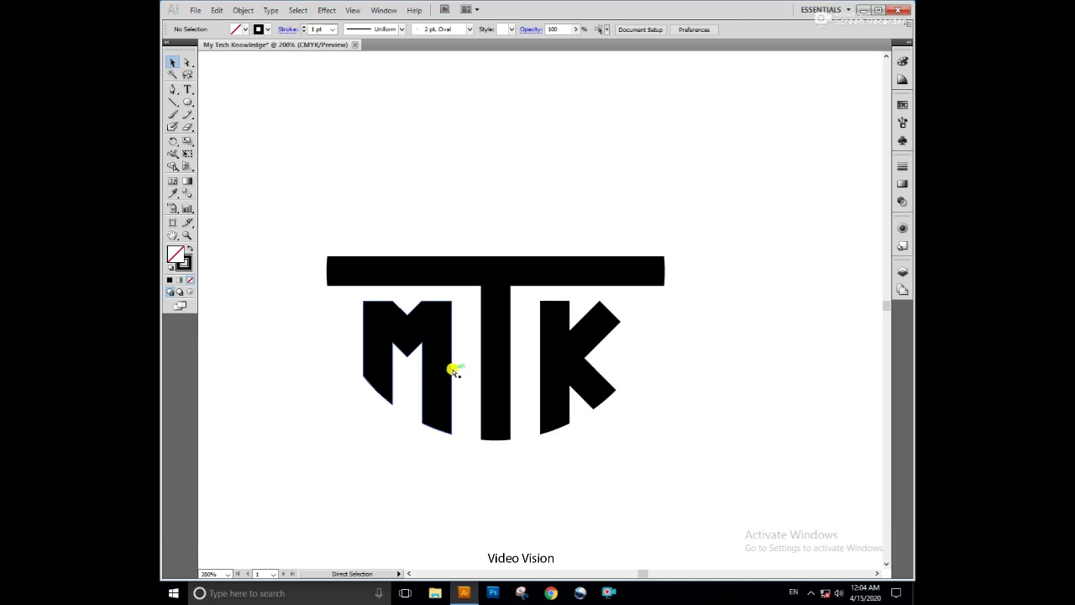
key(ctrl+y)
drag(452, 371, 418, 396)
key(ctrl+z)
Step: Select all the MTK letter shapes, check Pathfinder, and return to Preview
click(581, 365)
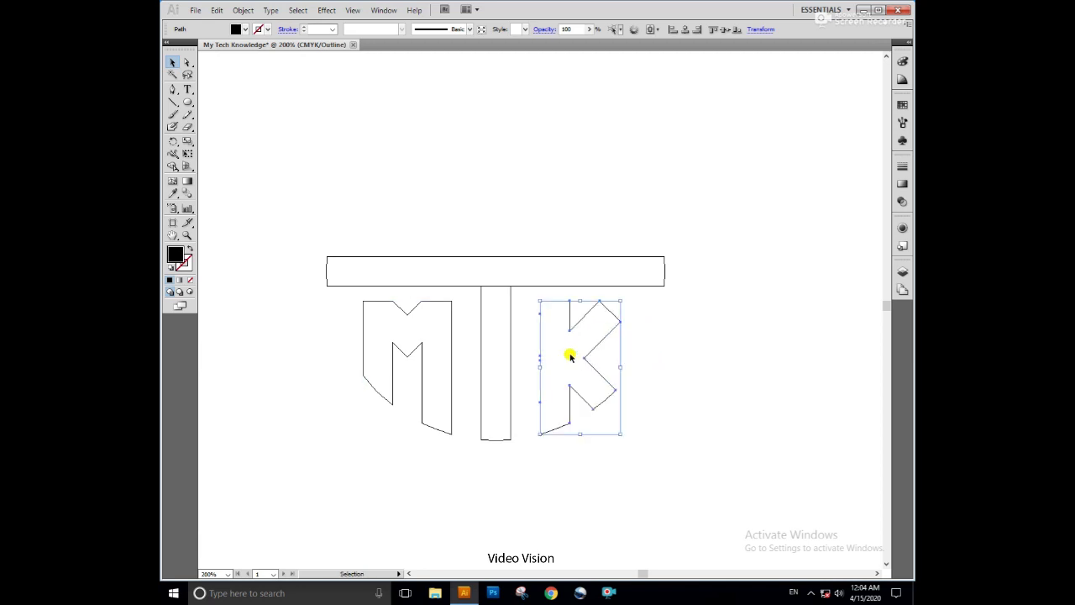
click(511, 331)
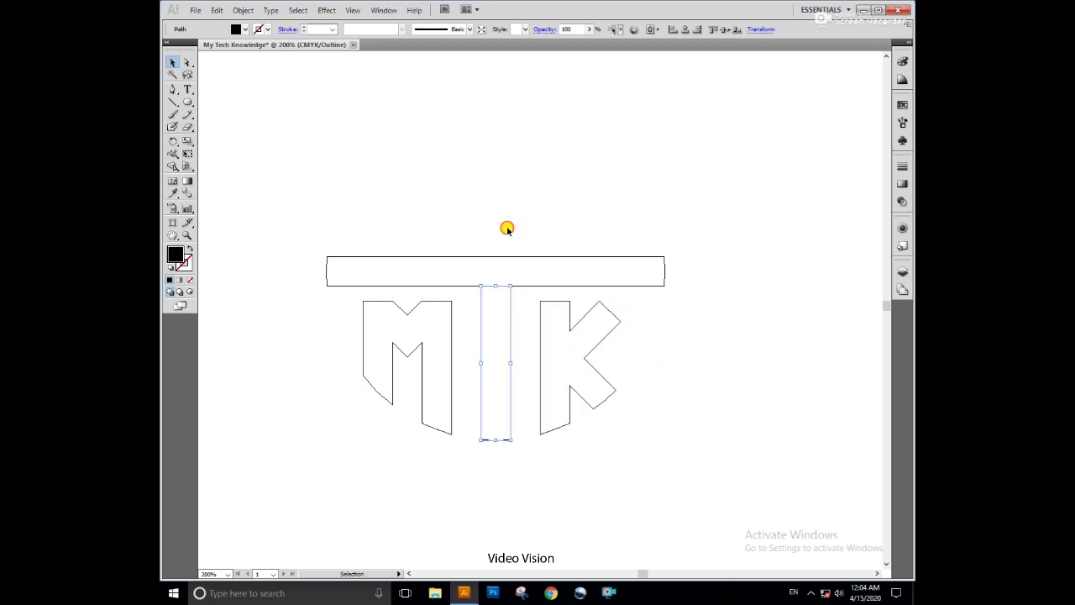
key(ctrl+a)
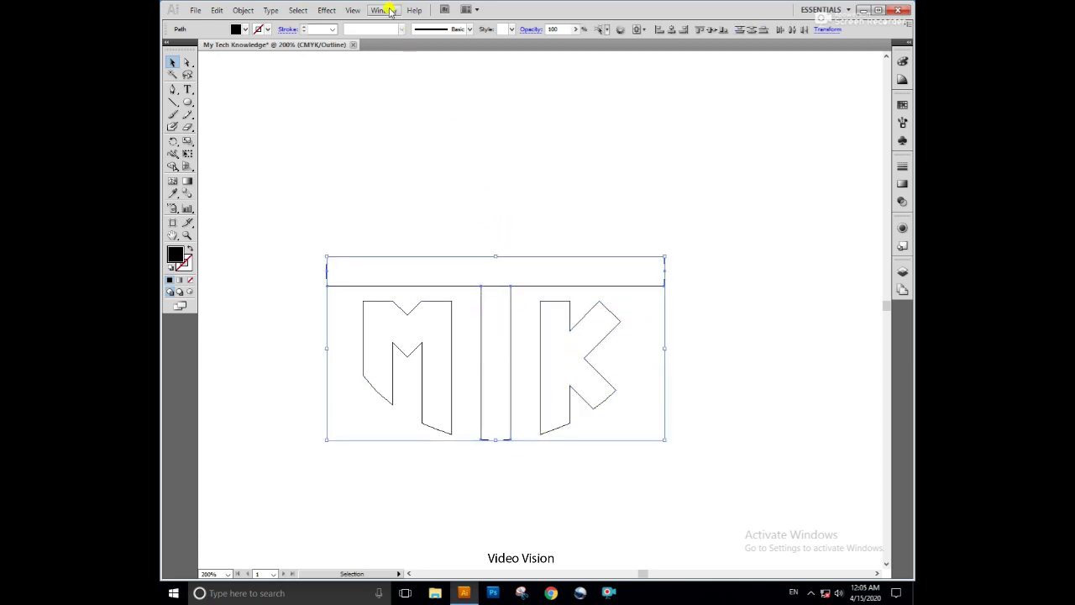
click(384, 10)
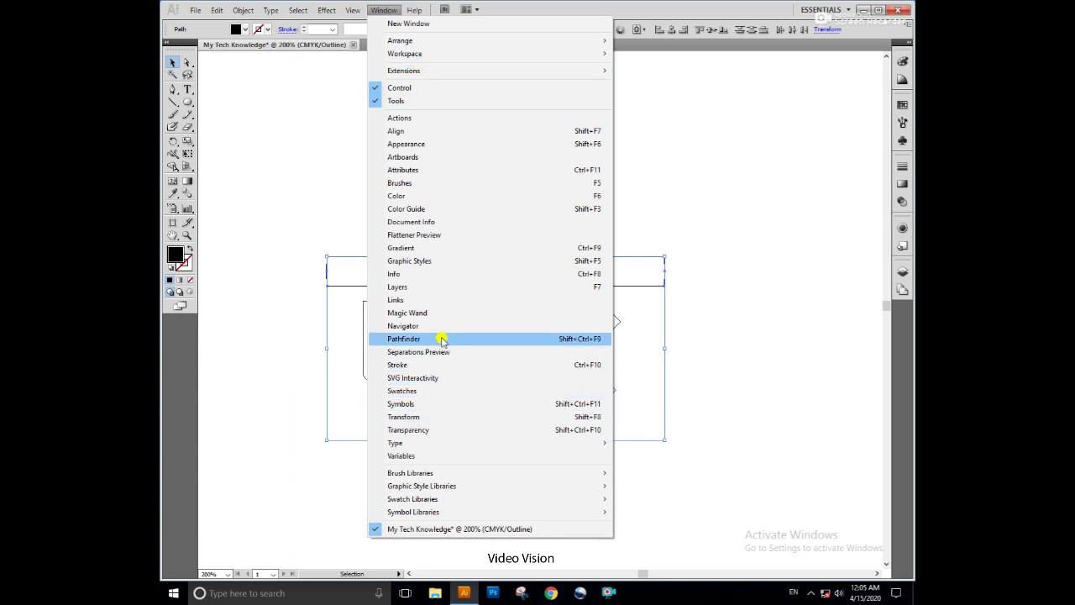
click(442, 339)
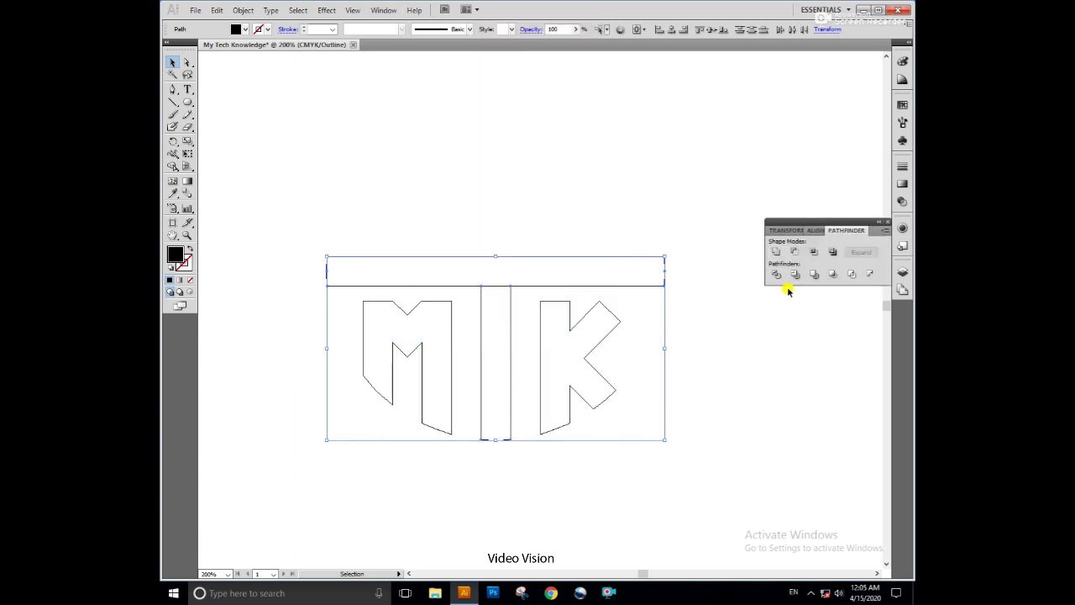
click(886, 223)
click(705, 216)
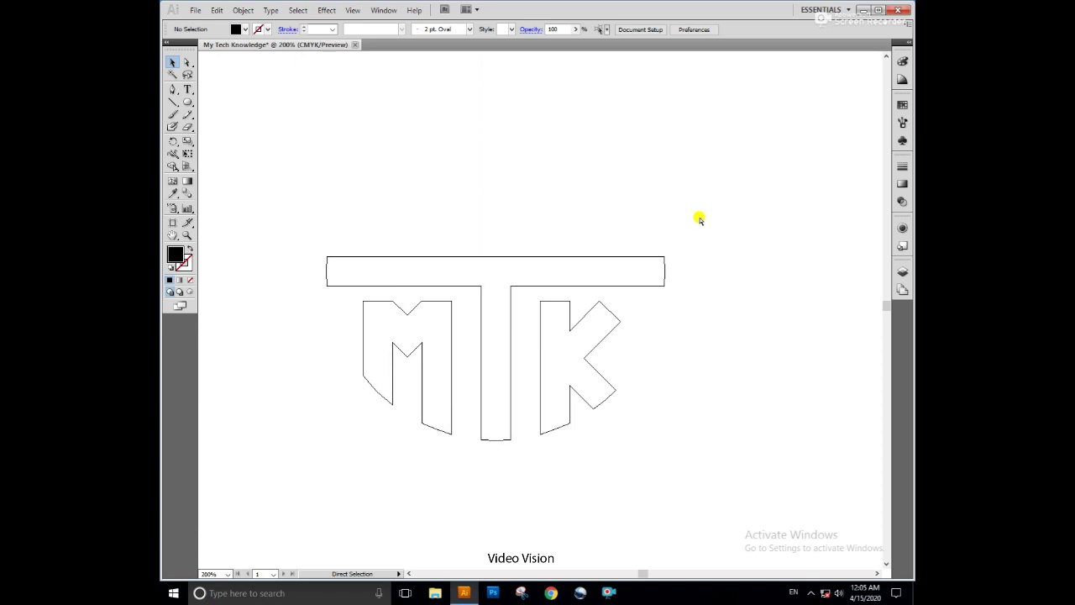
key(ctrl+y)
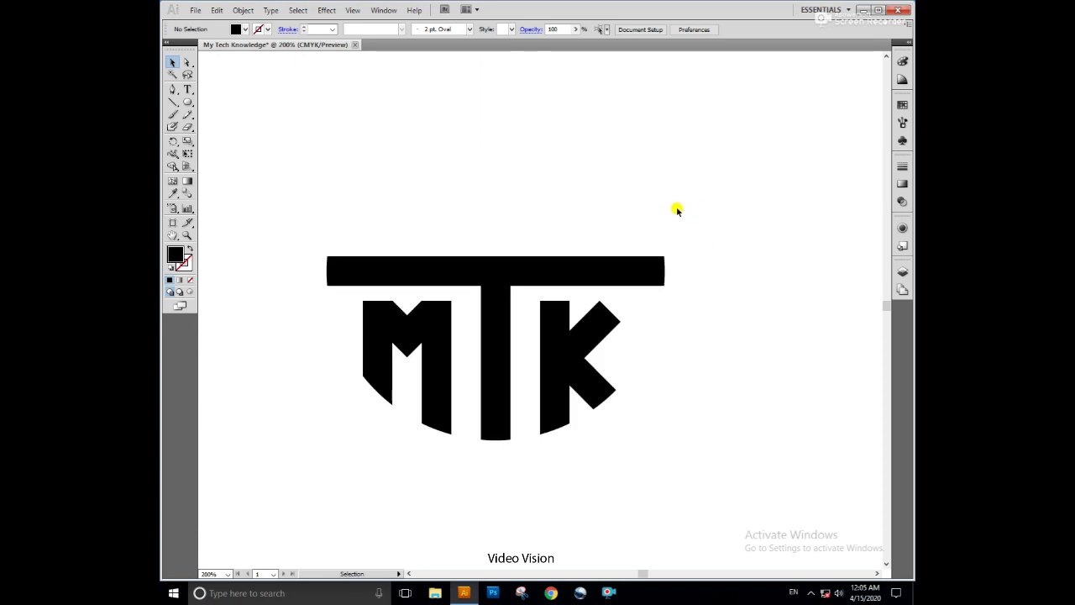
Step: Type 'MY' and 'TECH KNOWLEDGE' on separate lines above the logo
drag(646, 200, 664, 223)
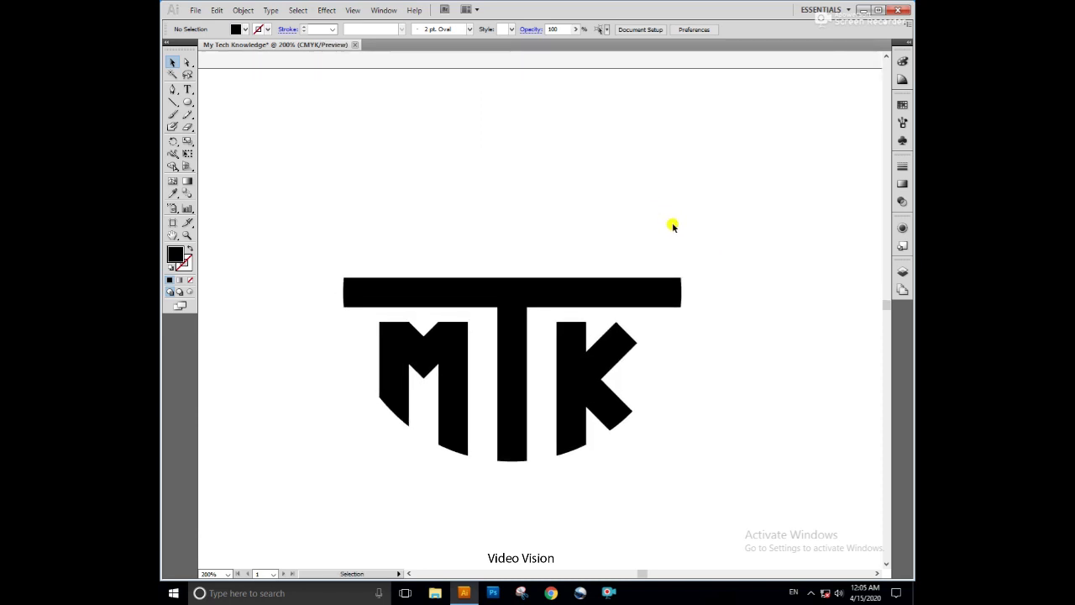
click(188, 93)
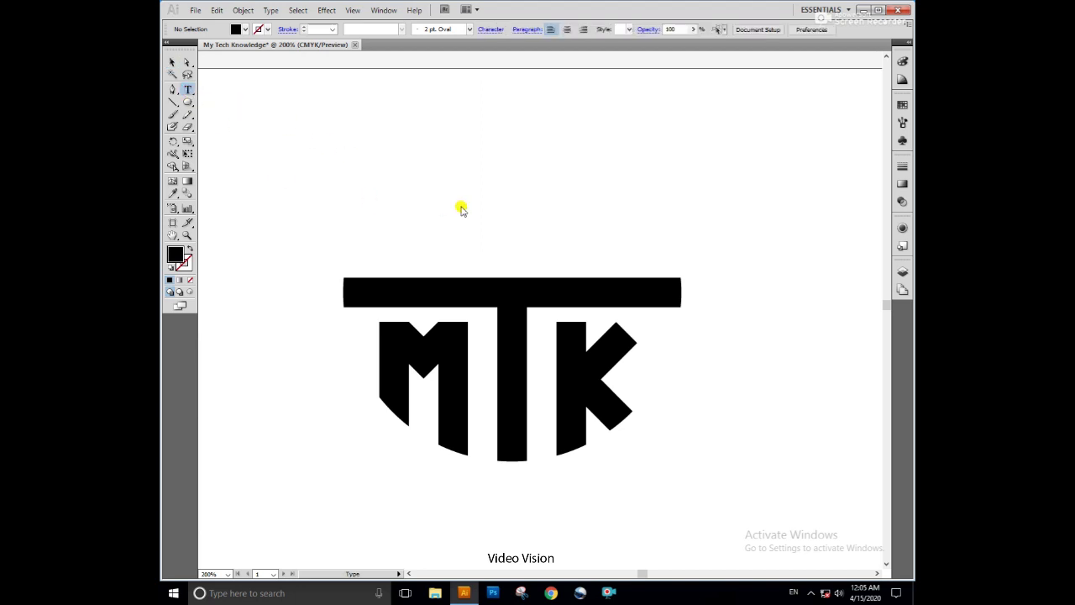
click(431, 188)
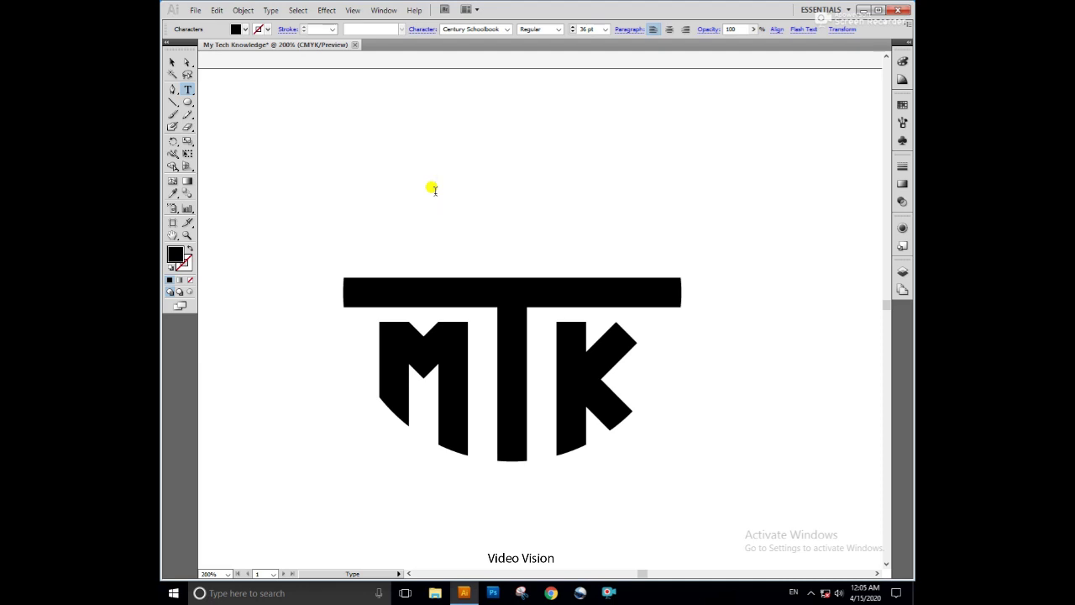
text(MY)
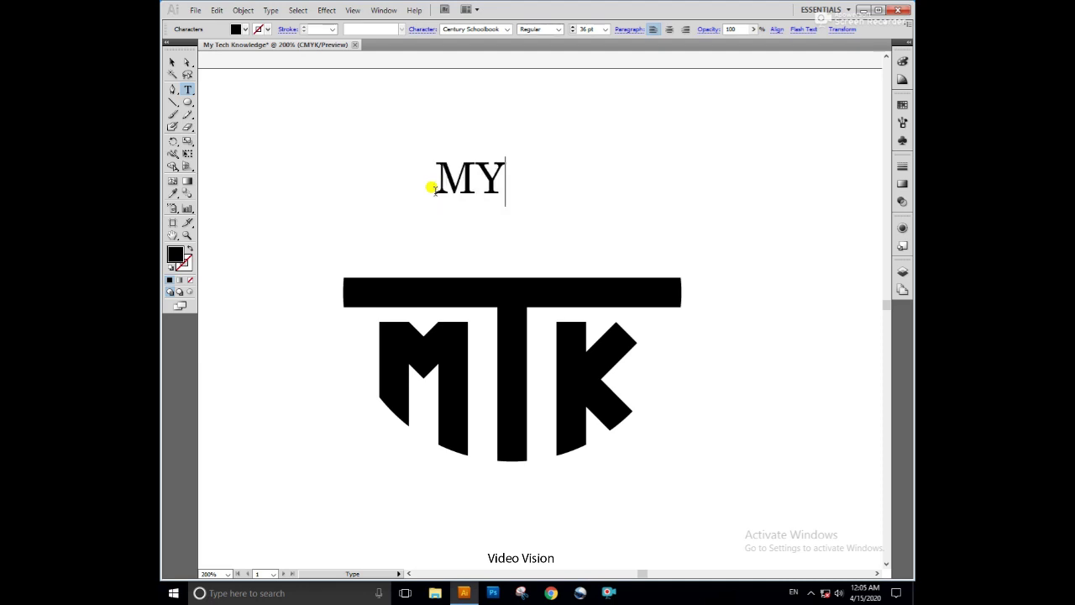
key(Return)
text(TECH K)
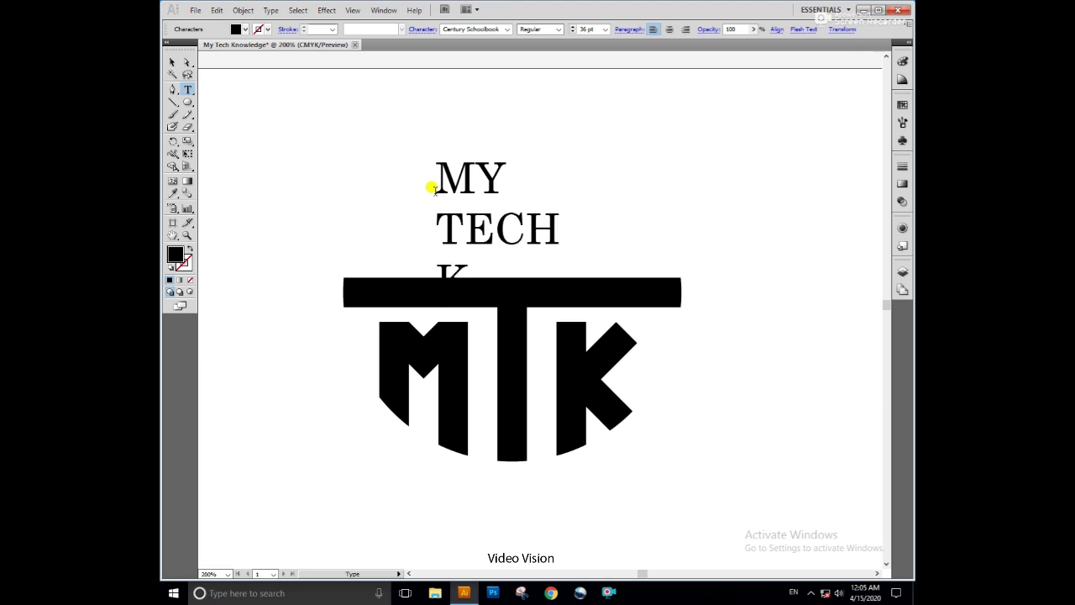
text(NOWLE)
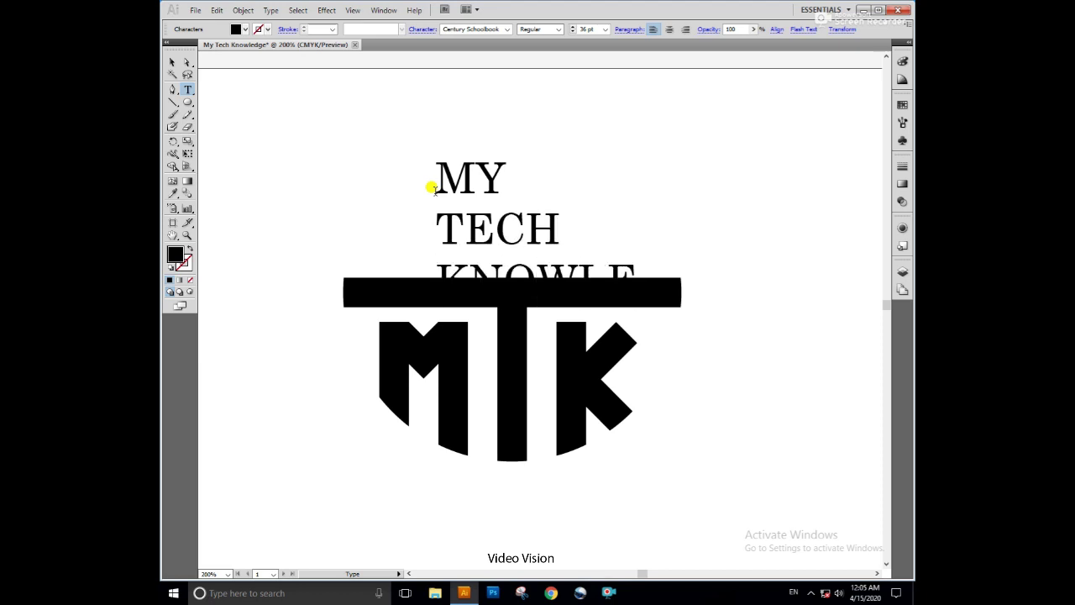
text(DGE)
key(Escape)
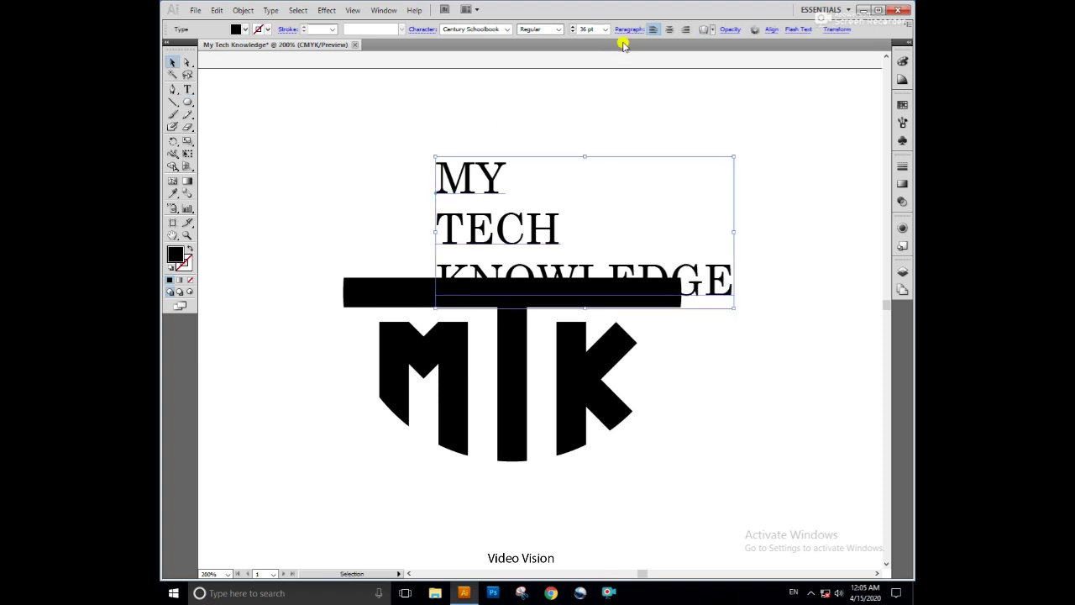
Step: Centre-align the text, set it to Arial Bold, and move it above the logo
click(670, 29)
click(483, 30)
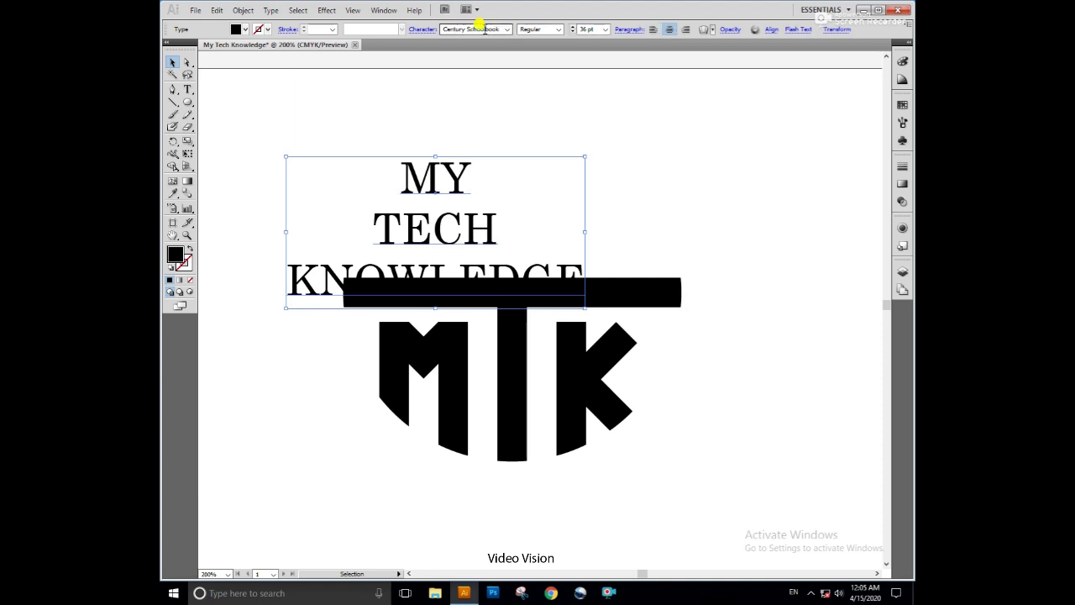
text(Arial)
key(Return)
click(557, 29)
click(545, 65)
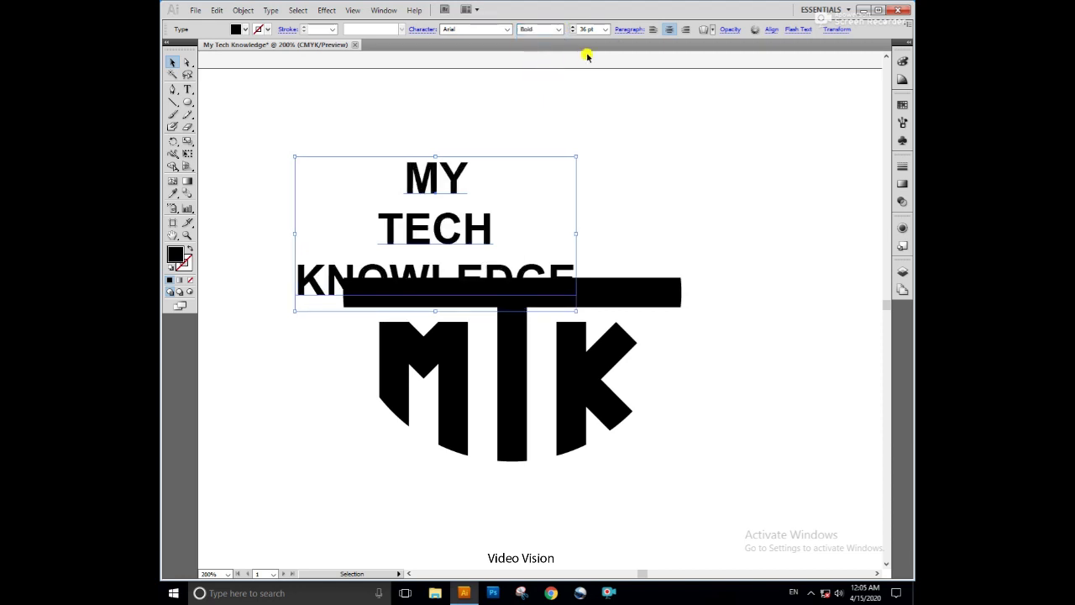
drag(468, 171, 538, 145)
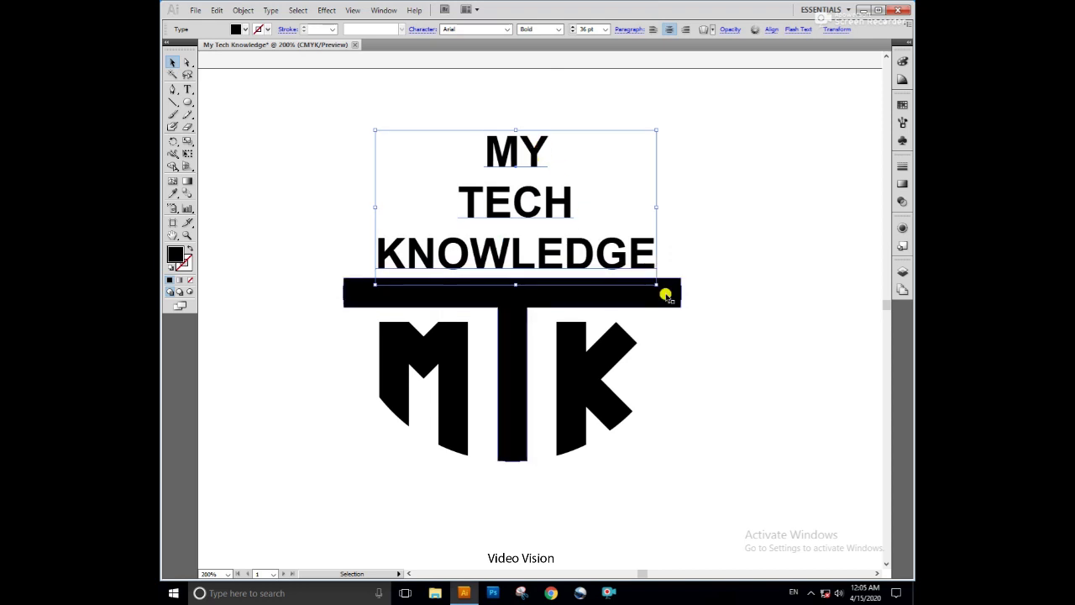
Step: Group the MTK mark pieces and centre the text horizontally over them, aligned to selection
drag(708, 291, 336, 474)
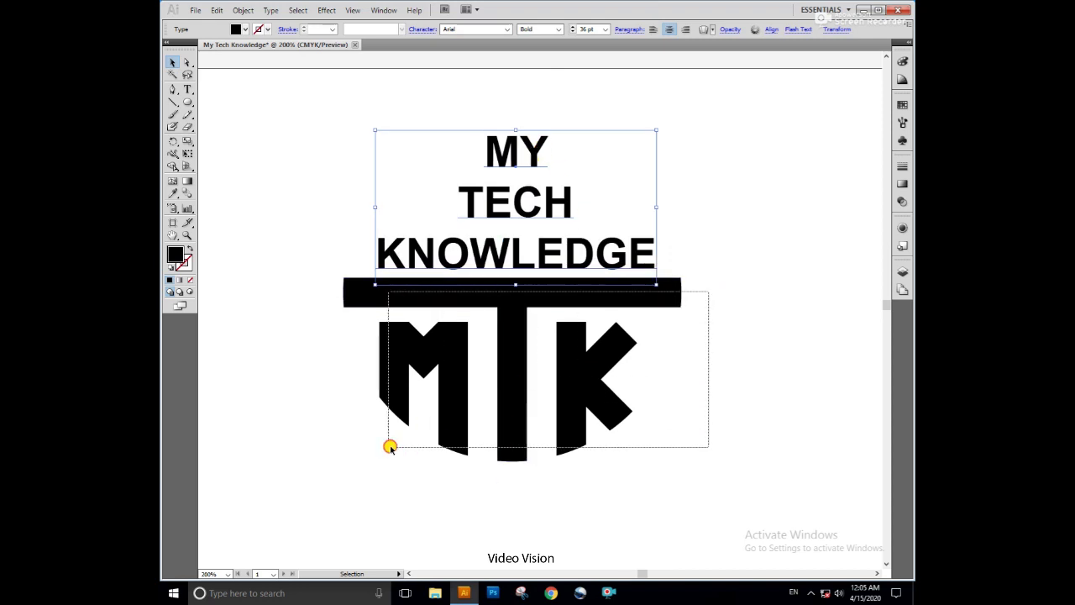
right_click(518, 406)
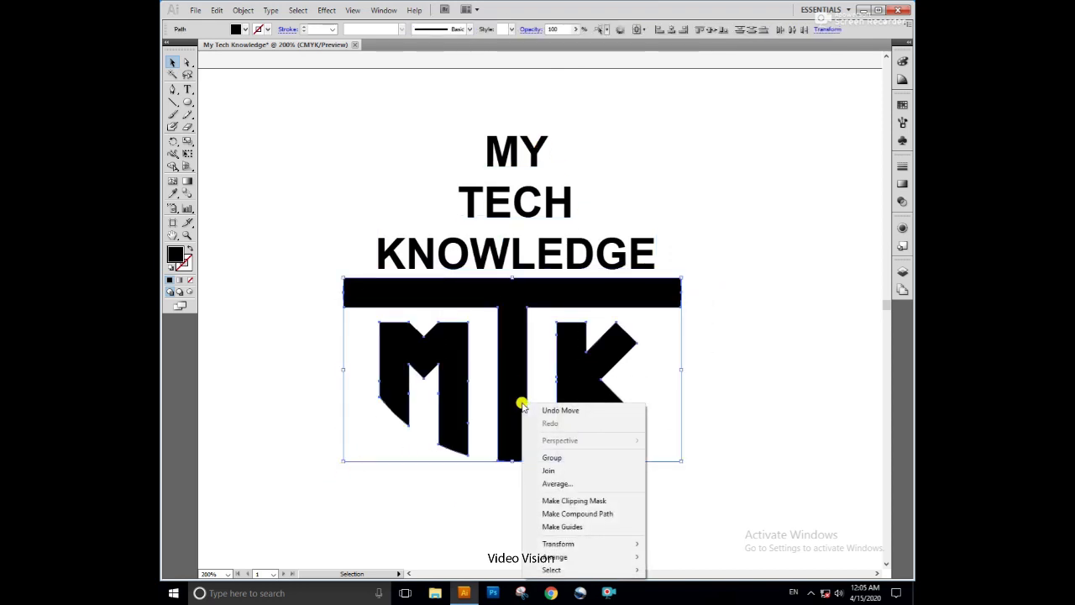
click(571, 460)
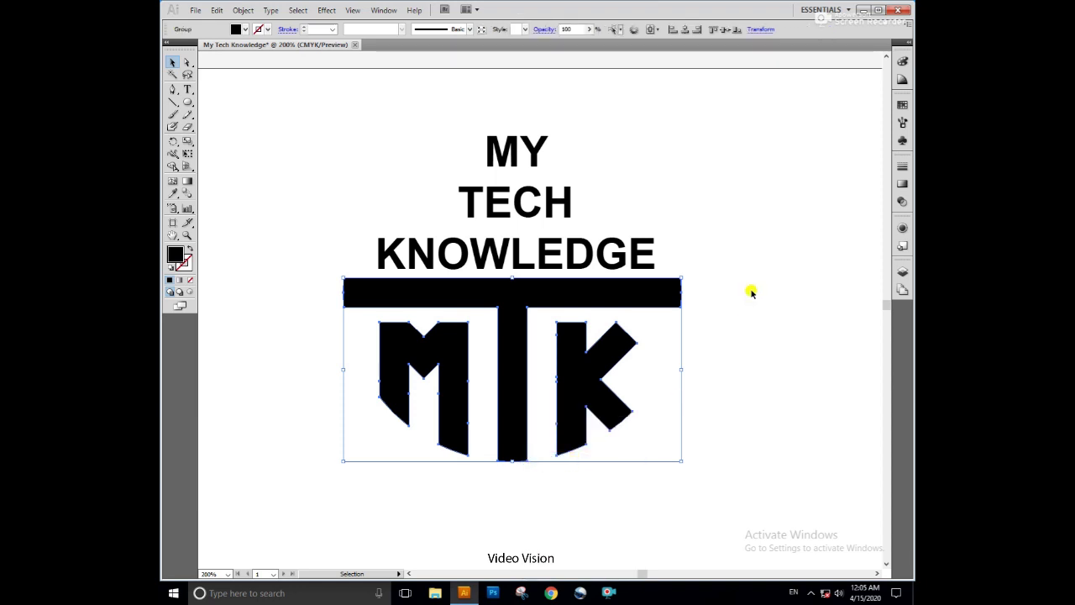
shift+click(617, 261)
click(506, 29)
click(552, 44)
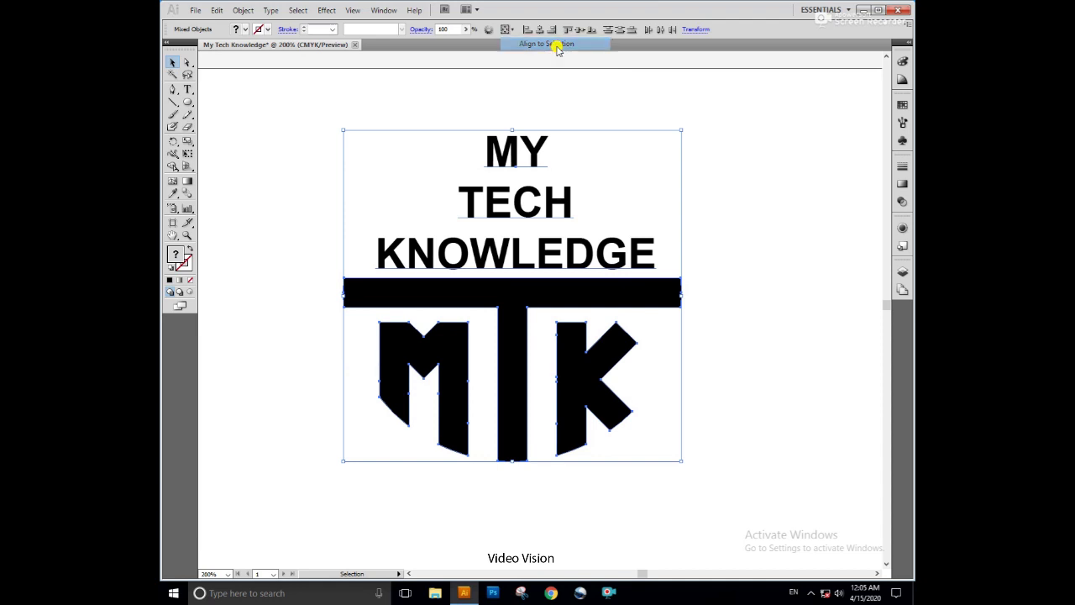
click(540, 31)
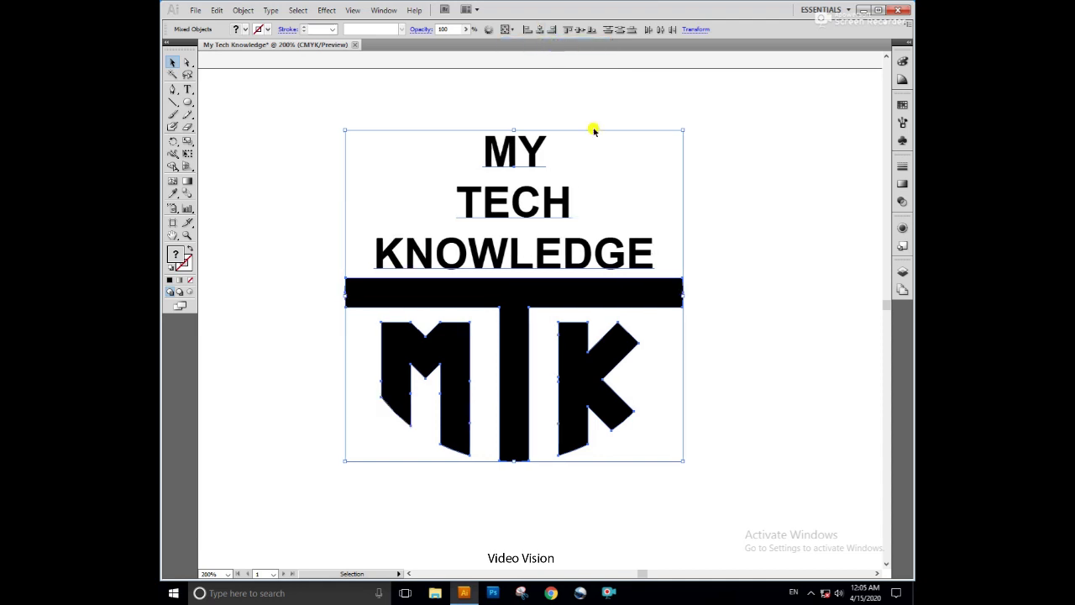
click(746, 289)
click(588, 272)
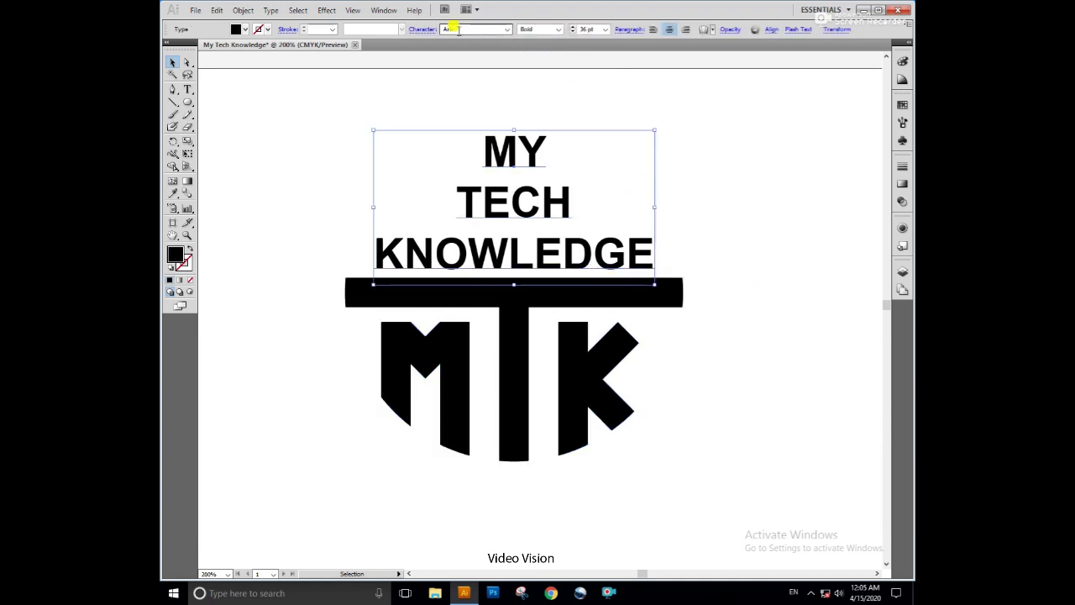
Step: Reduce the text's leading to 34 pt in the Character settings
click(426, 29)
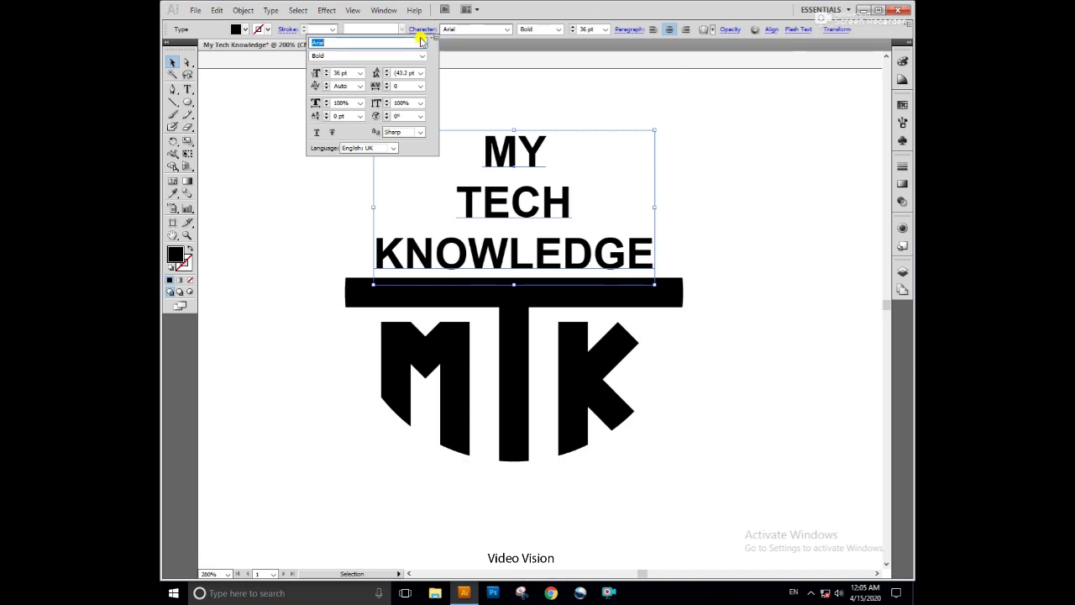
click(386, 76)
click(386, 76)
click(386, 76)
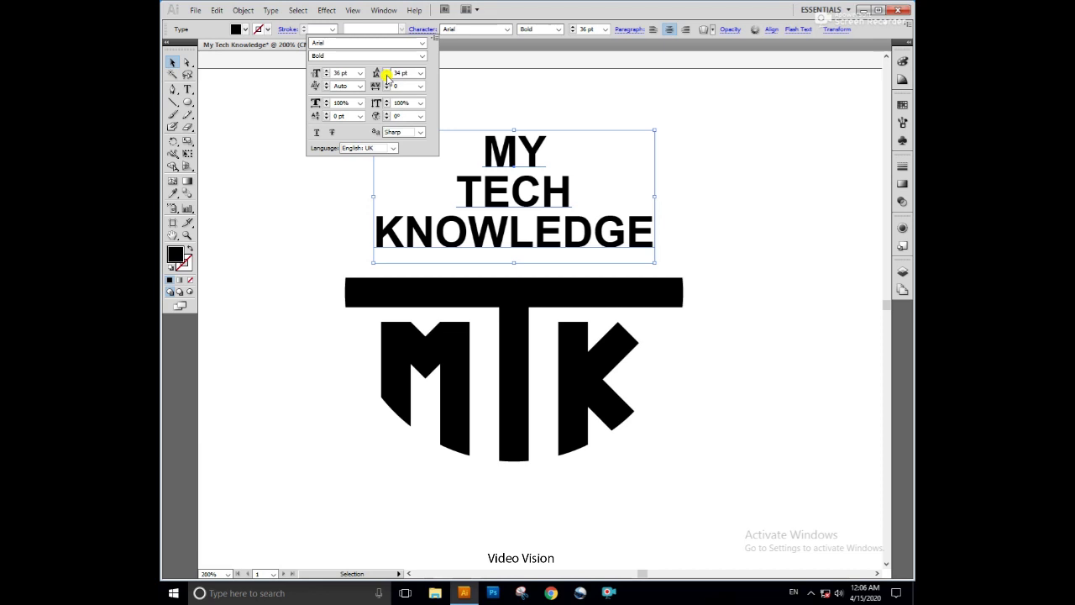
click(570, 85)
Step: Nudge the text block to rest just above the T crossbar
drag(530, 157, 531, 175)
key(Up)
key(Up)
click(733, 196)
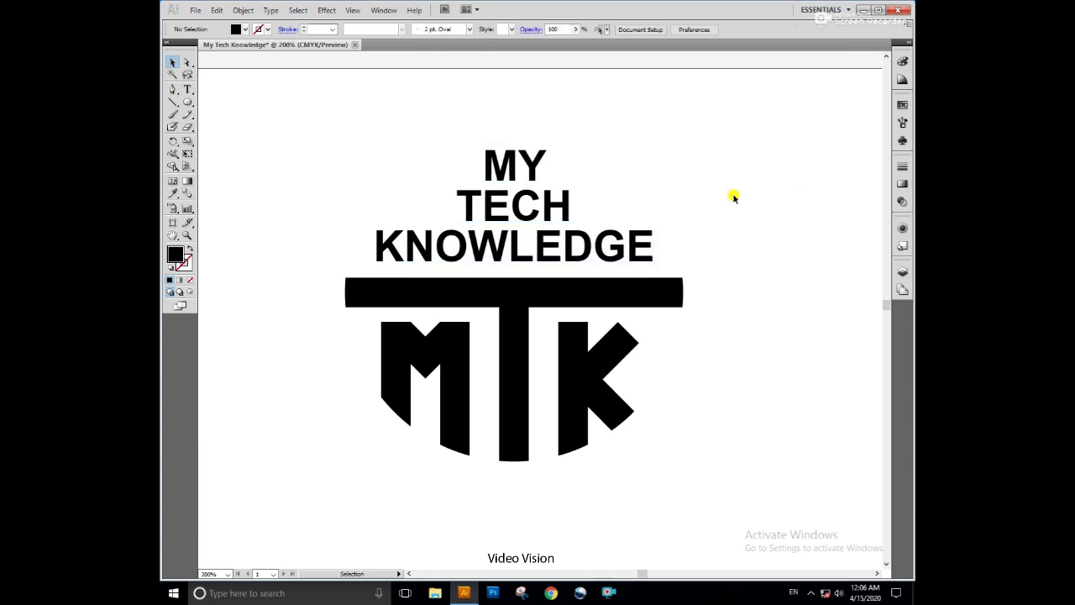
click(581, 172)
key(Down)
key(Down)
key(Down)
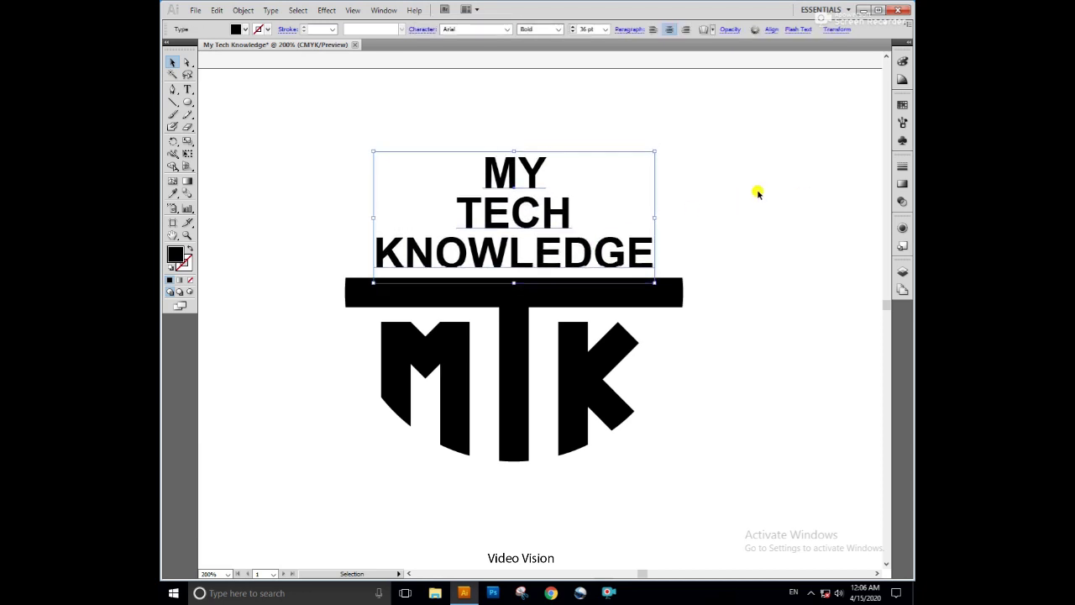
key(Down)
key(Down)
click(758, 193)
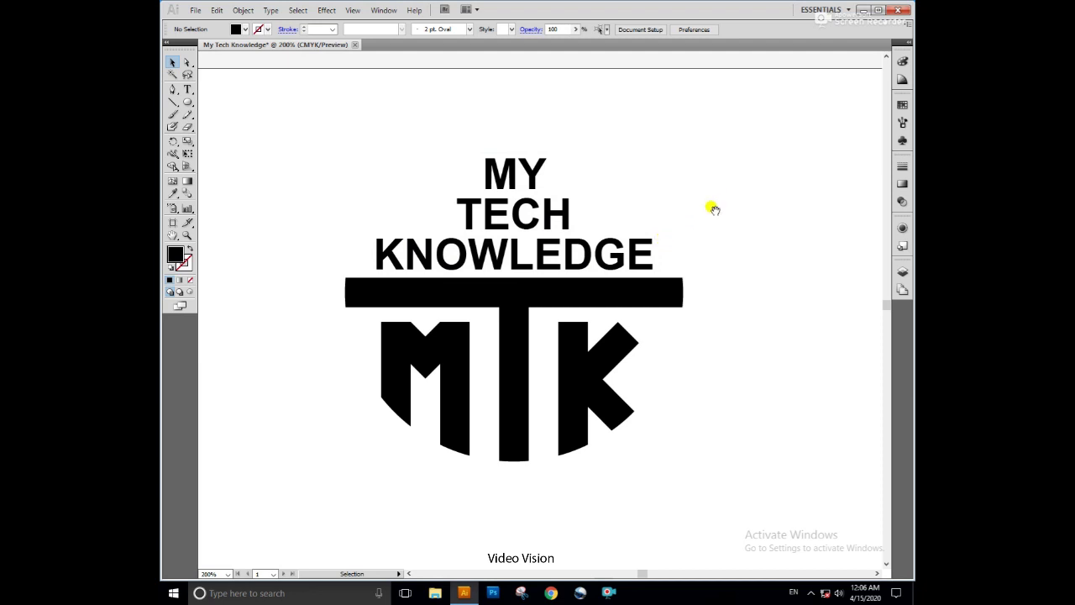
Step: Fit the artboard in view and group the text with the MTK mark
scroll(724, 197, down, 1)
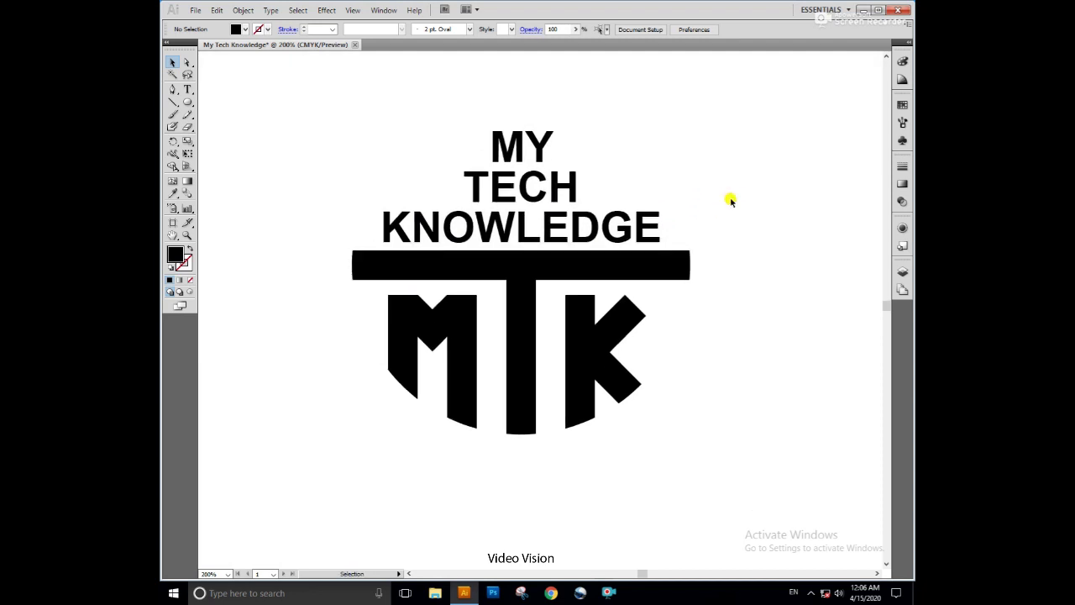
key(ctrl+minus)
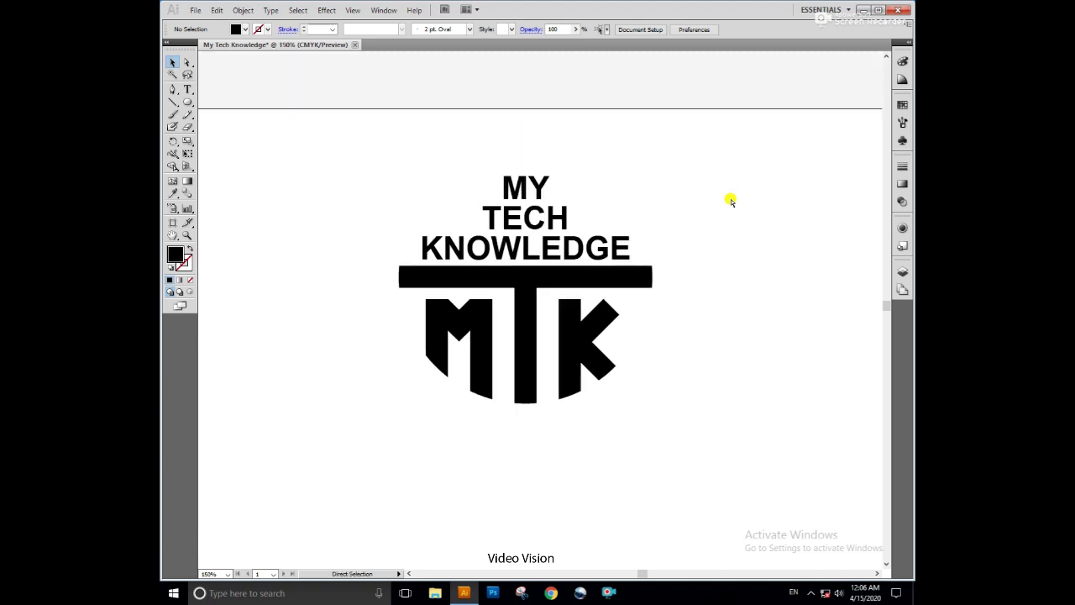
key(ctrl+0)
drag(633, 150, 424, 354)
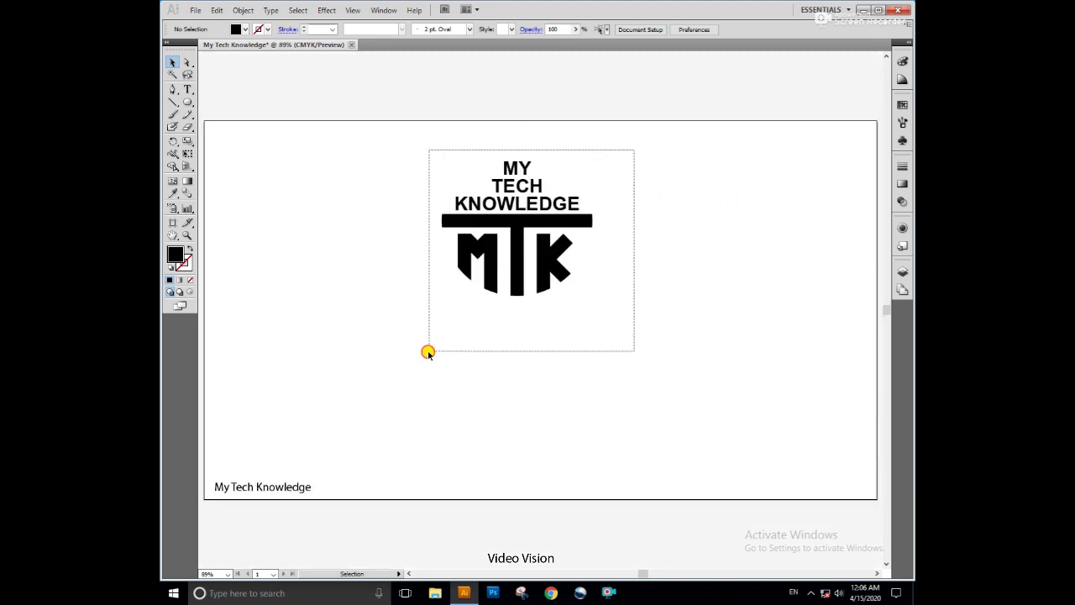
right_click(520, 262)
mouse_move(558, 345)
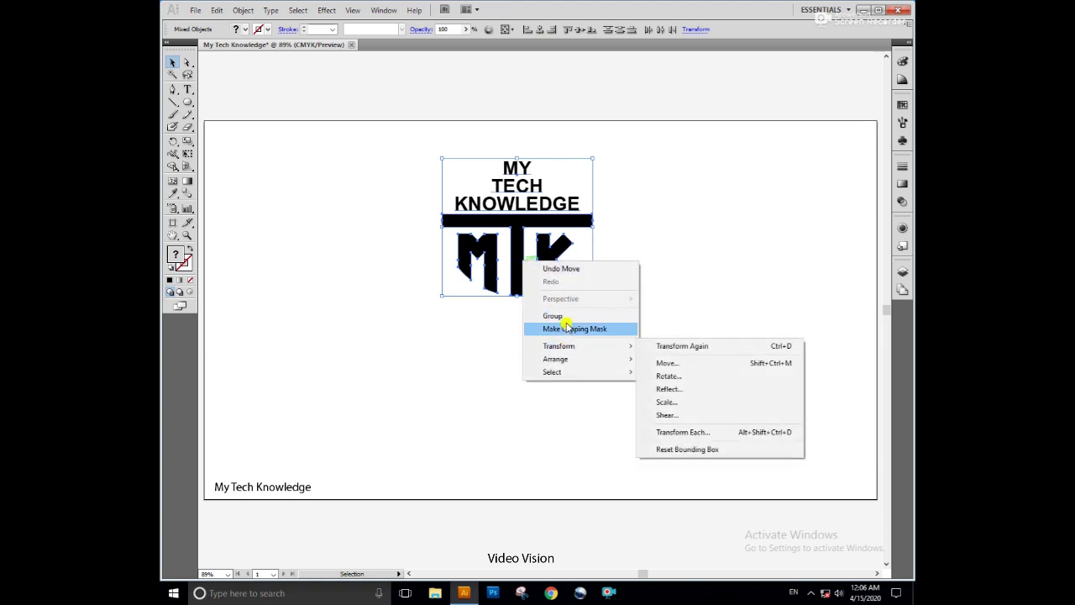
click(565, 315)
click(614, 247)
click(582, 224)
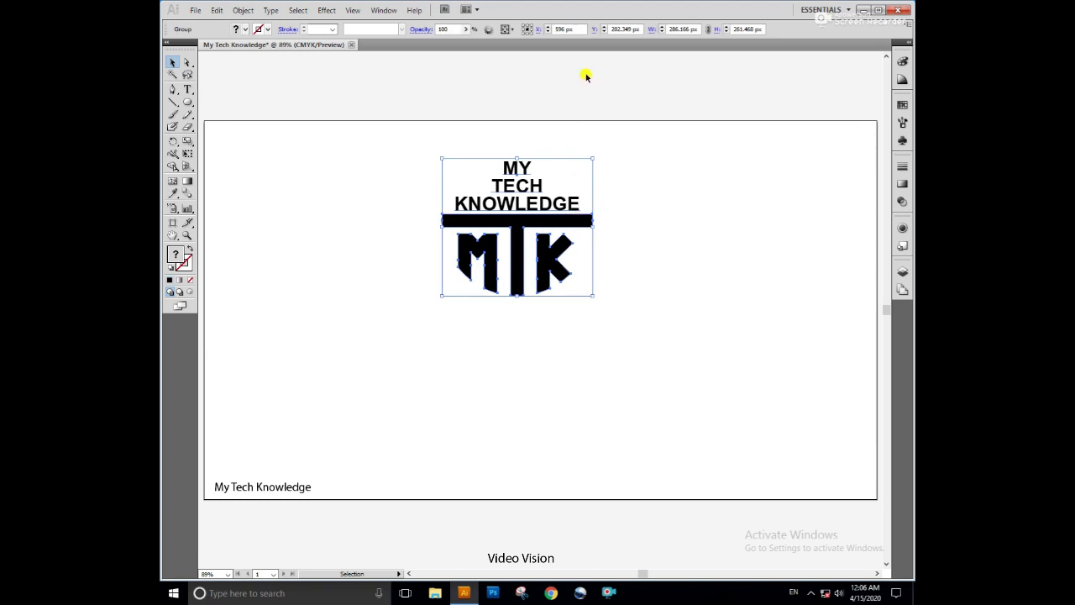
Step: Centre the logo group horizontally and vertically on the artboard
click(509, 30)
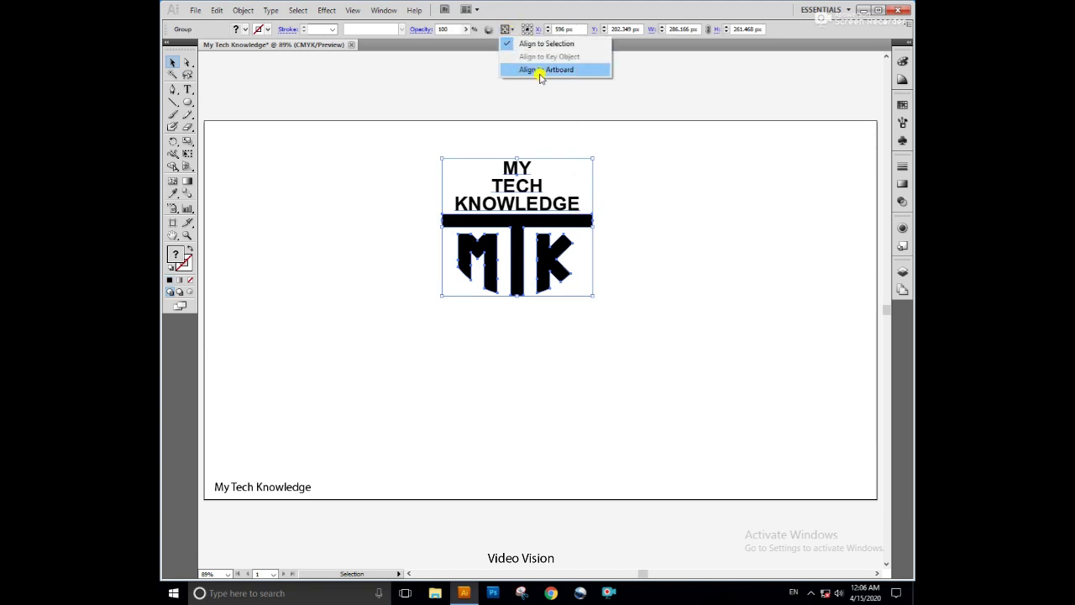
click(541, 71)
click(539, 30)
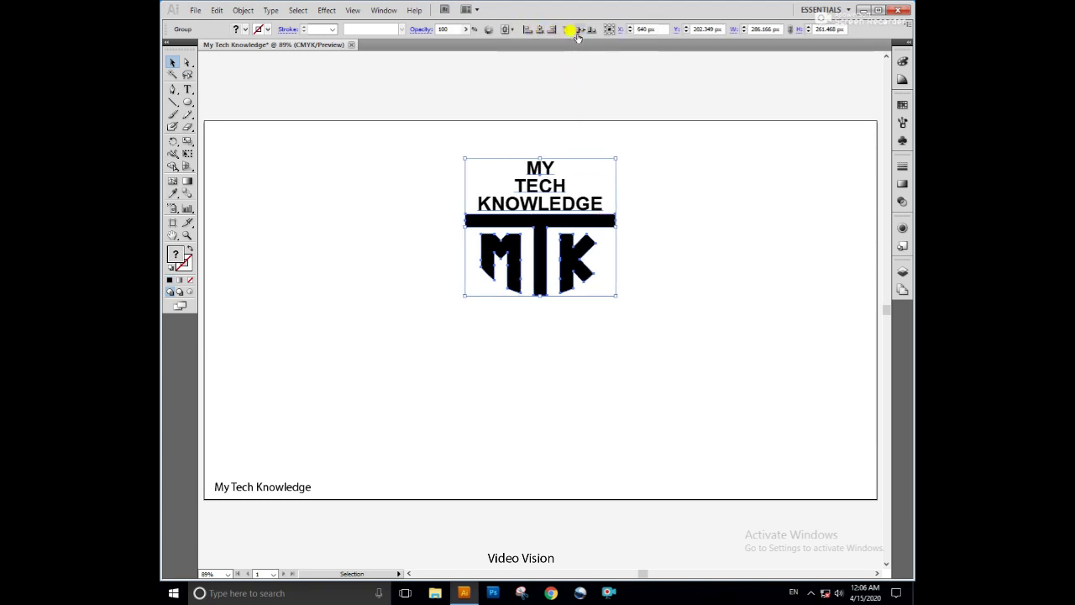
click(578, 30)
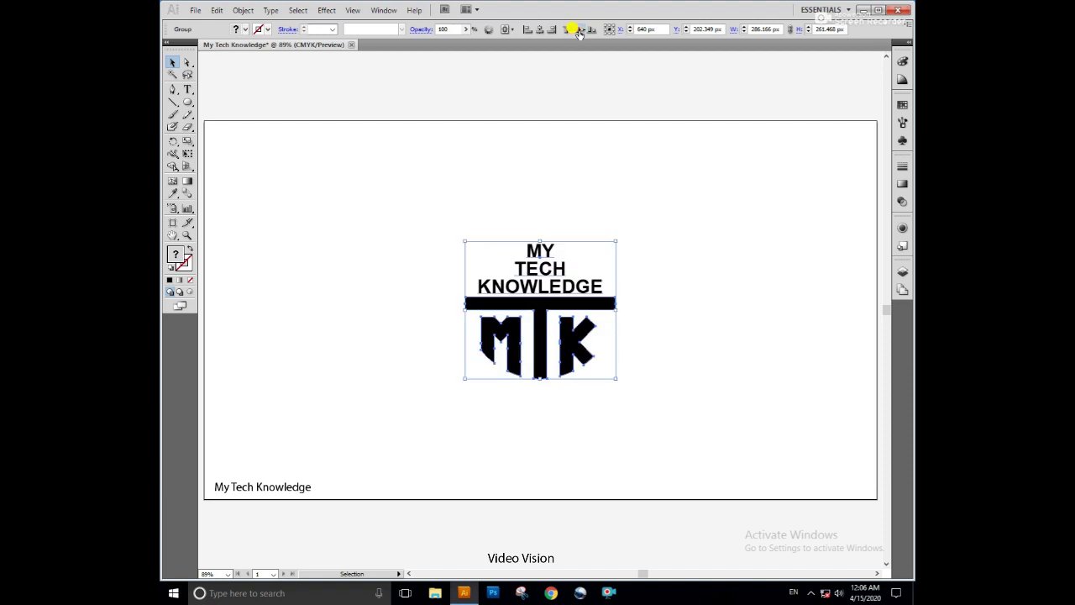
click(609, 206)
Step: Duplicate the logo into copies on the left and right of the original
drag(603, 302, 412, 305)
key(ctrl+z)
drag(499, 305, 304, 305)
drag(498, 306, 698, 304)
click(559, 184)
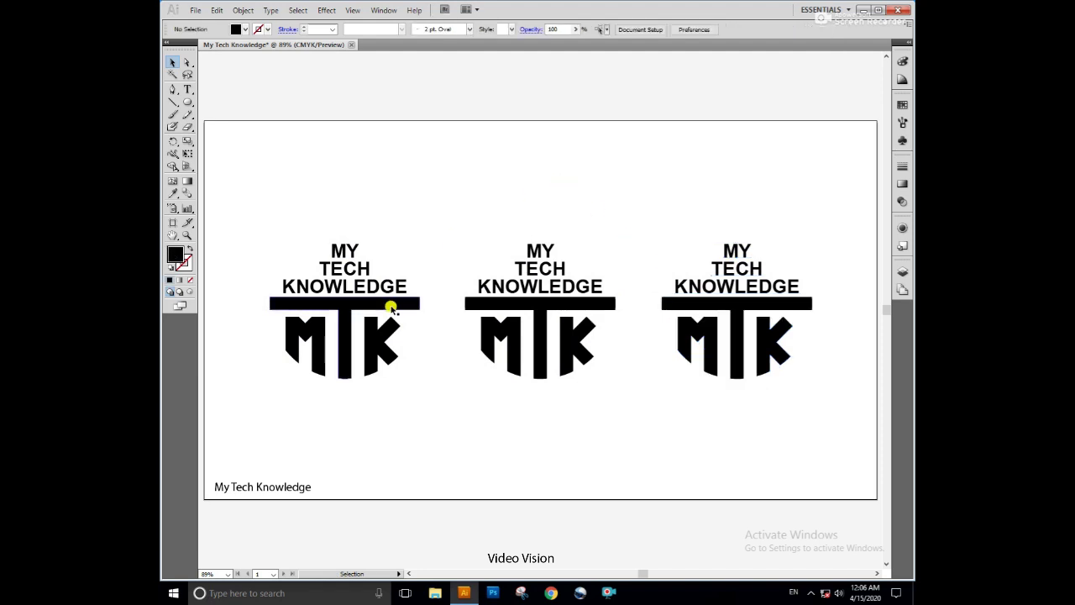
Step: Recolour the left copy's MTK mark red using the Fill swatches
double_click(391, 308)
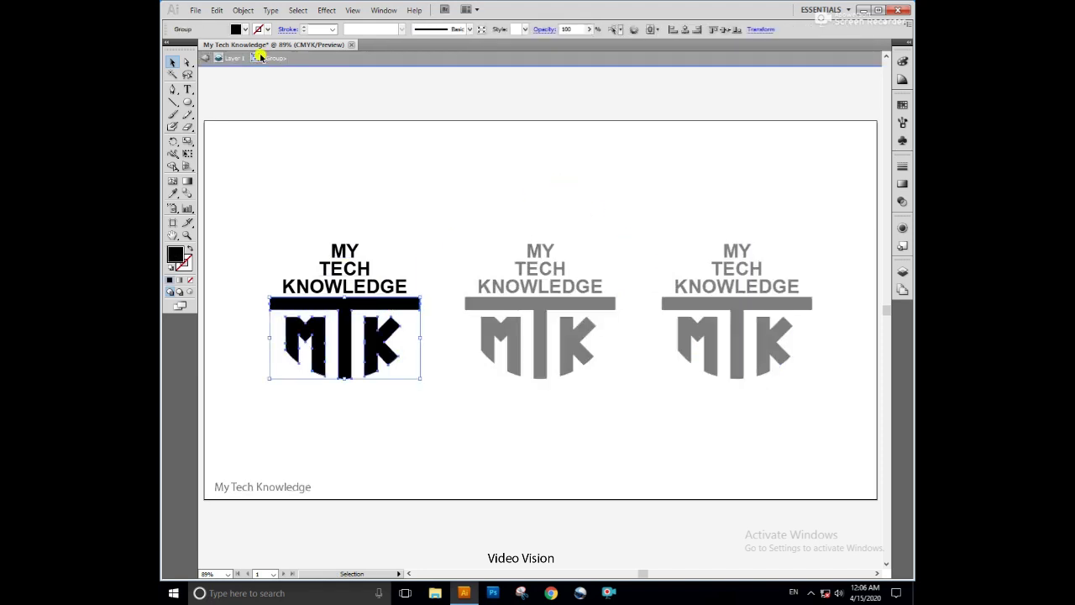
click(244, 30)
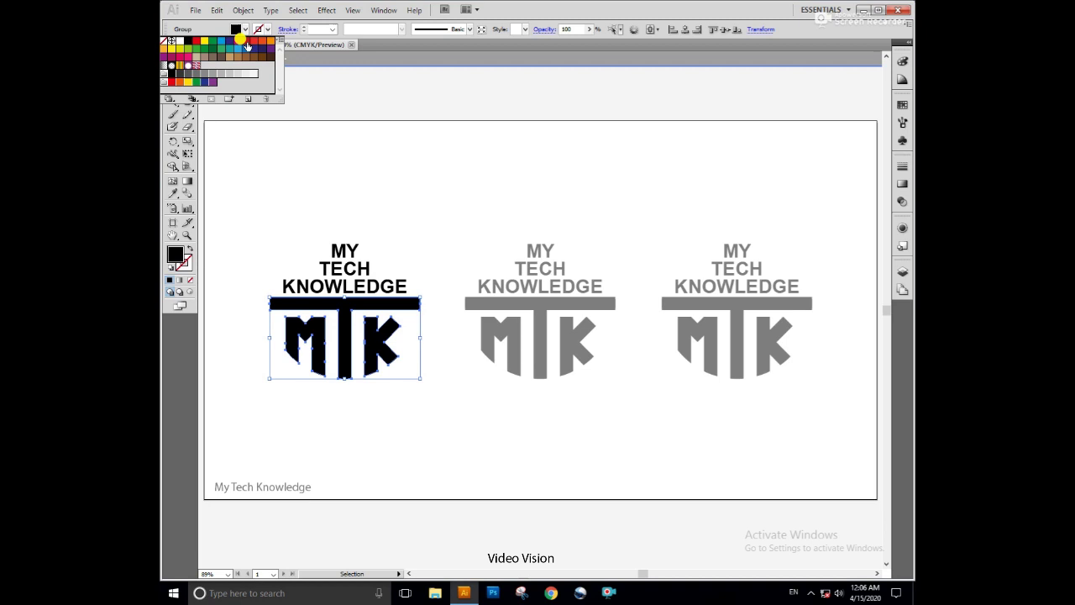
click(246, 42)
click(654, 217)
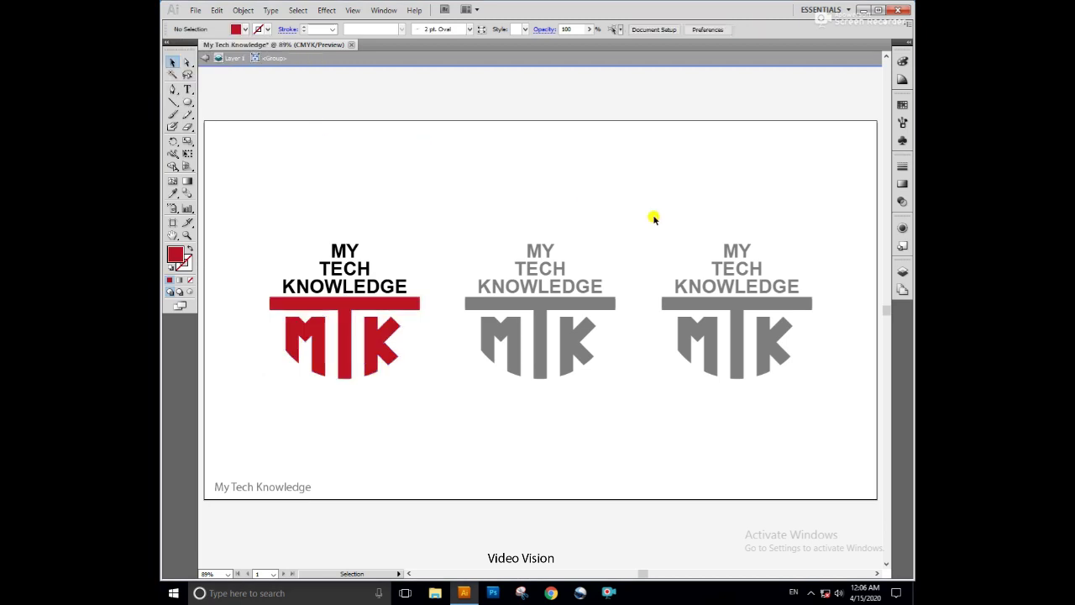
double_click(654, 217)
double_click(683, 305)
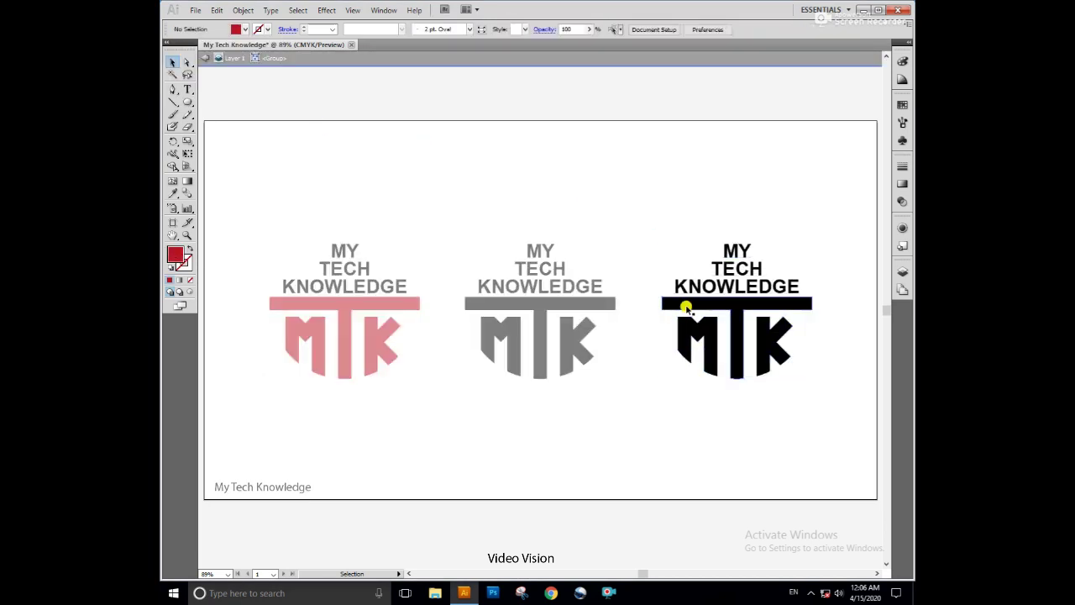
click(245, 30)
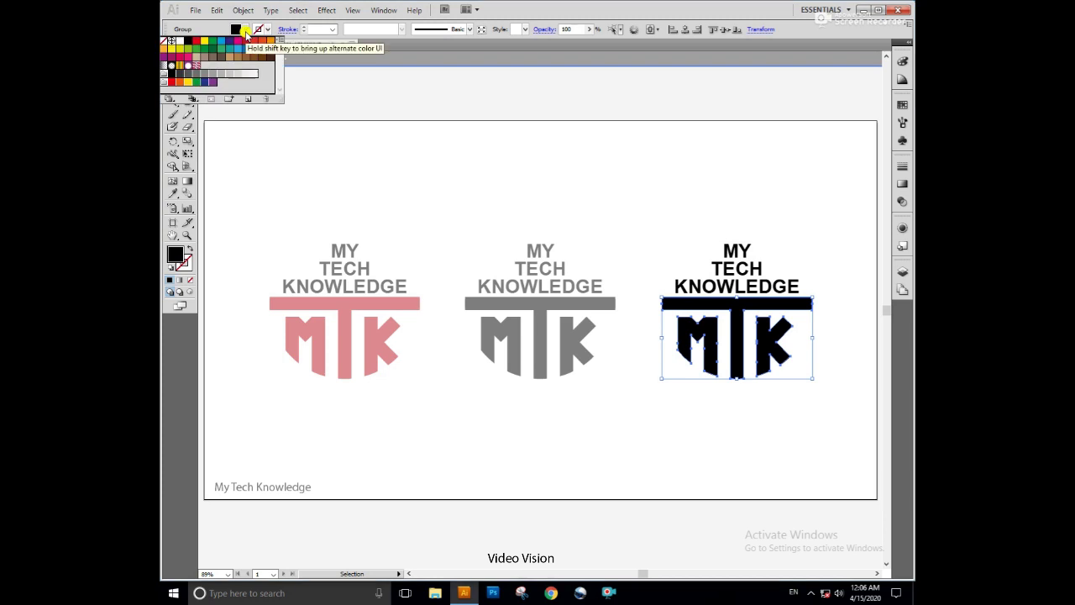
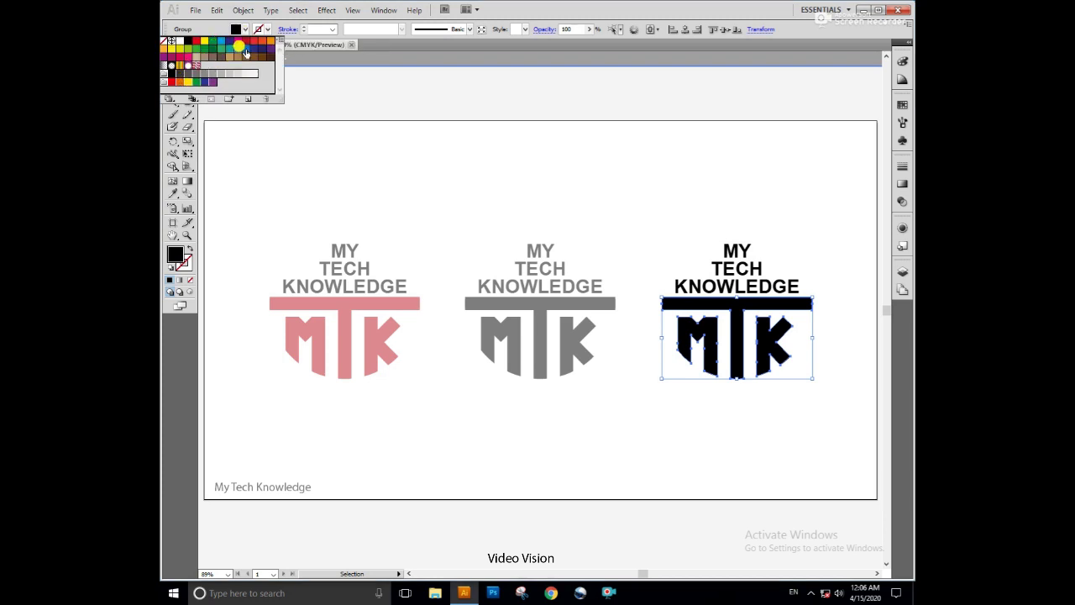
Step: Fill the right-hand MTK logo blue and exit the group's isolation mode
click(245, 52)
double_click(504, 190)
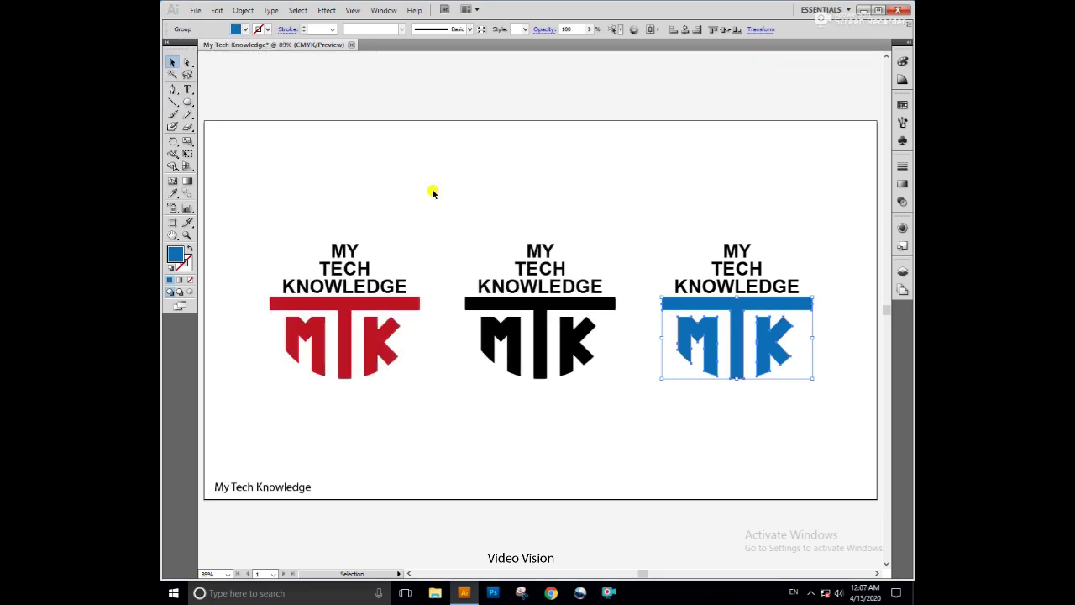
click(342, 190)
key(t)
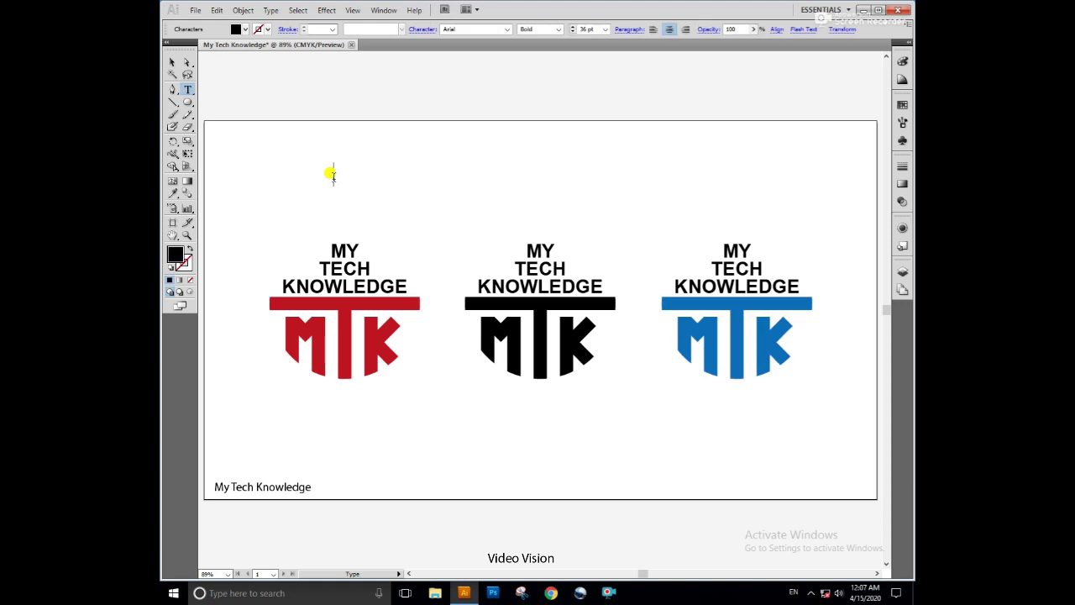
click(332, 175)
text(YOU CAN SELECT YOUR FA)
key(BackSpace)
key(BackSpace)
key(BackSpace)
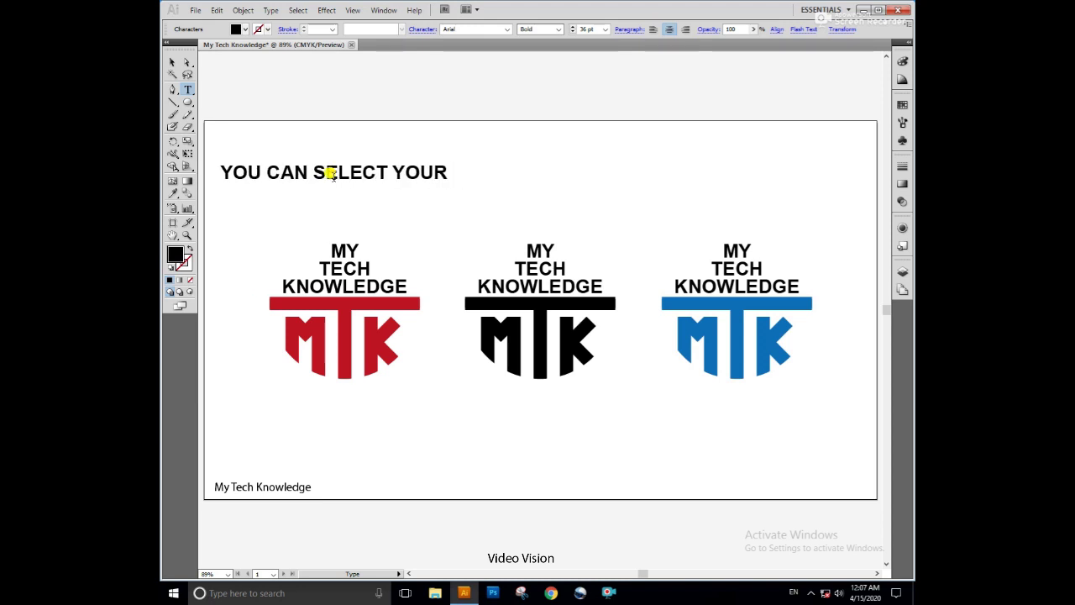
text(VOURITE COLOR)
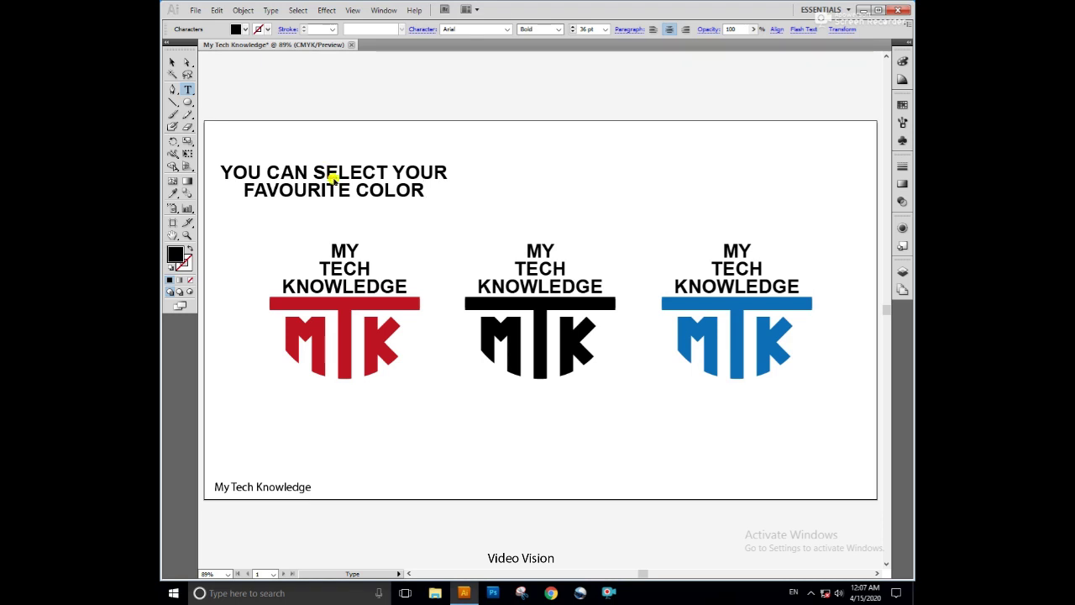
key(Escape)
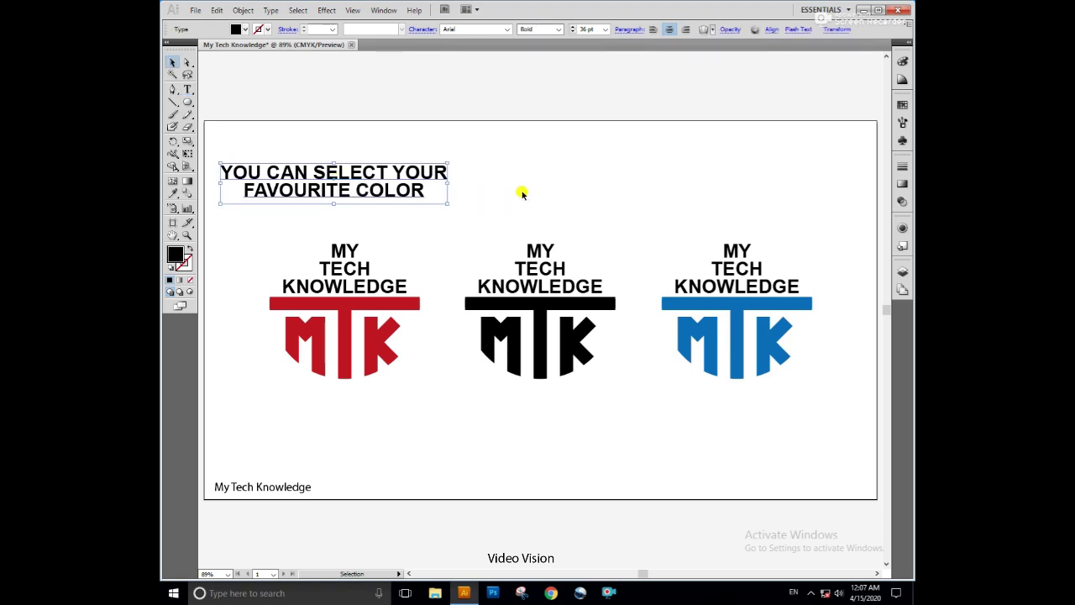
click(515, 194)
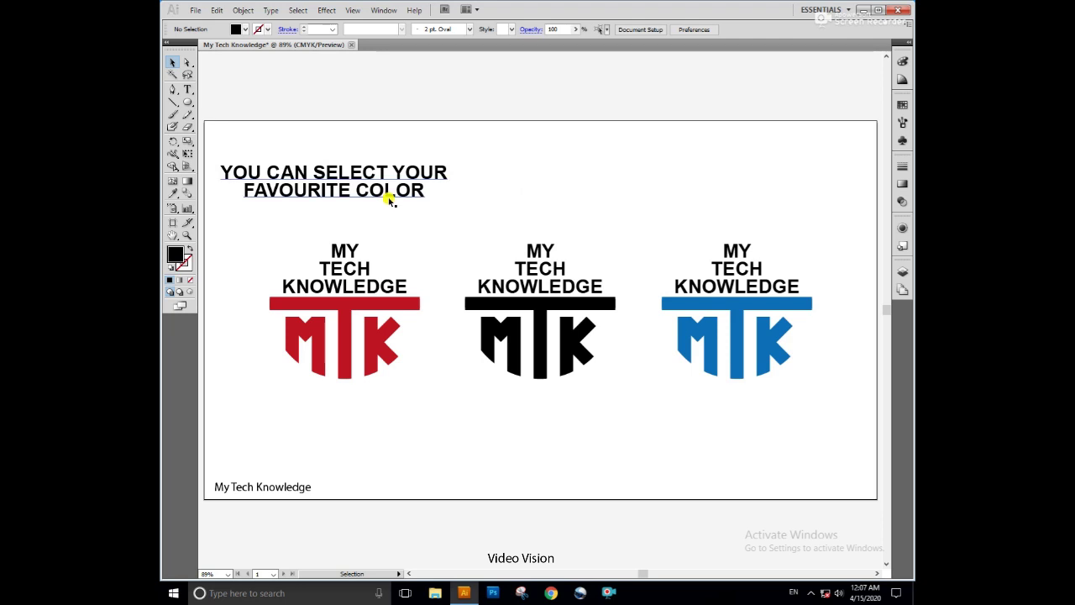
click(388, 191)
key(Delete)
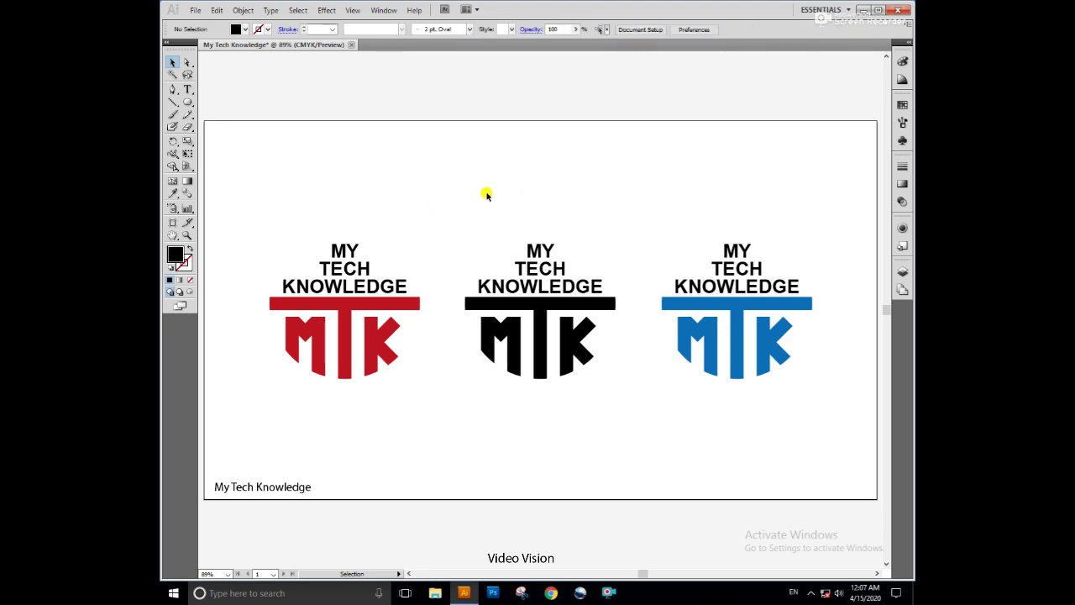
Step: Duplicate the black MTK logo and scale the copy down into the artboard's top-right corner
mouse_move(551, 194)
mouse_down()
mouse_move(509, 336)
mouse_move(643, 191)
mouse_up()
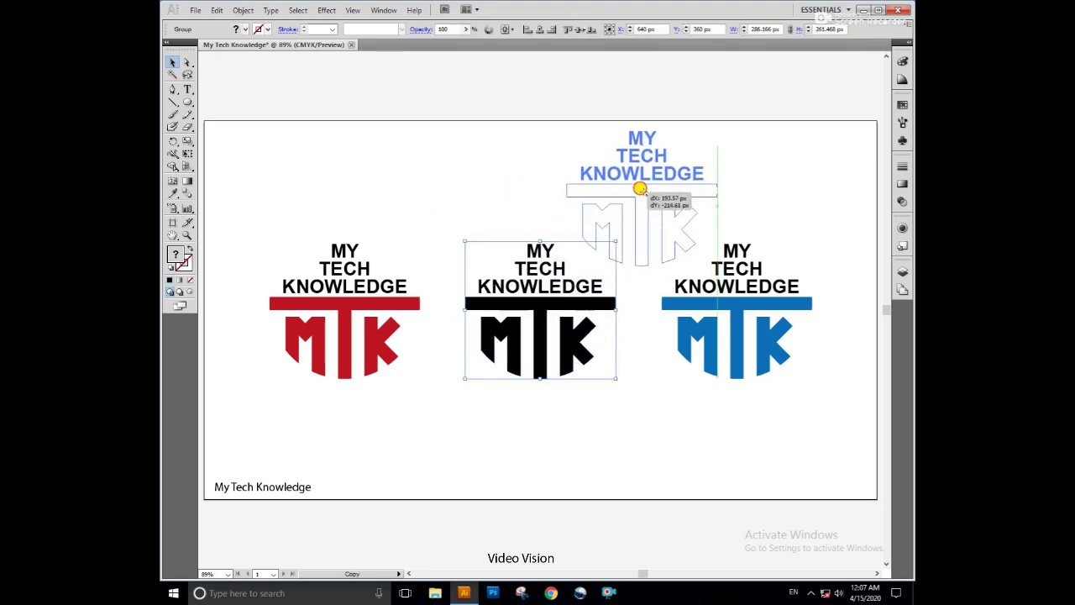
mouse_move(713, 192)
mouse_down()
mouse_move(617, 189)
mouse_move(834, 171)
mouse_up()
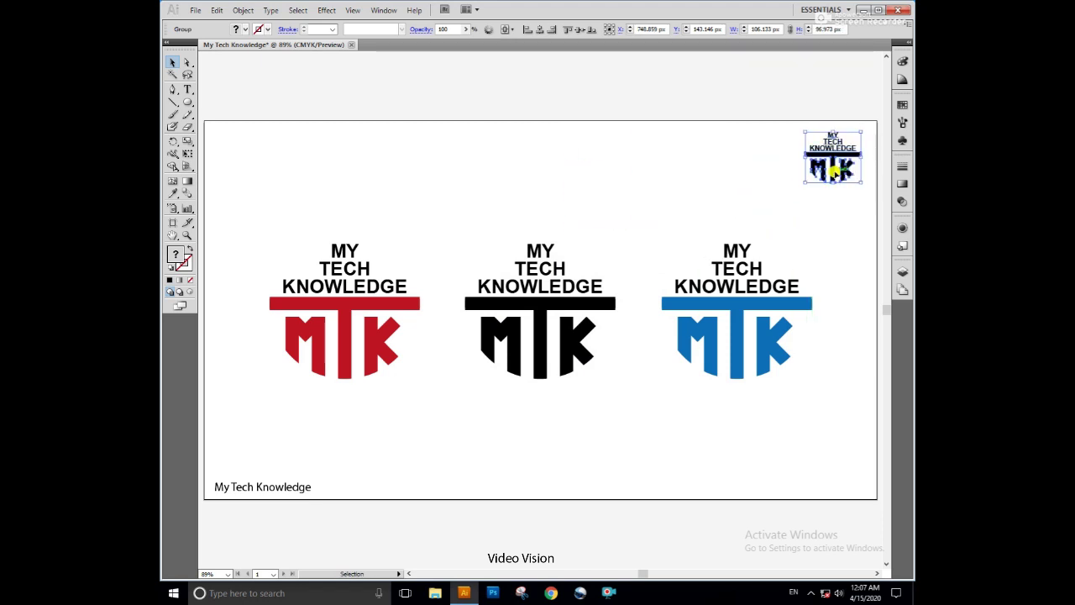
click(654, 190)
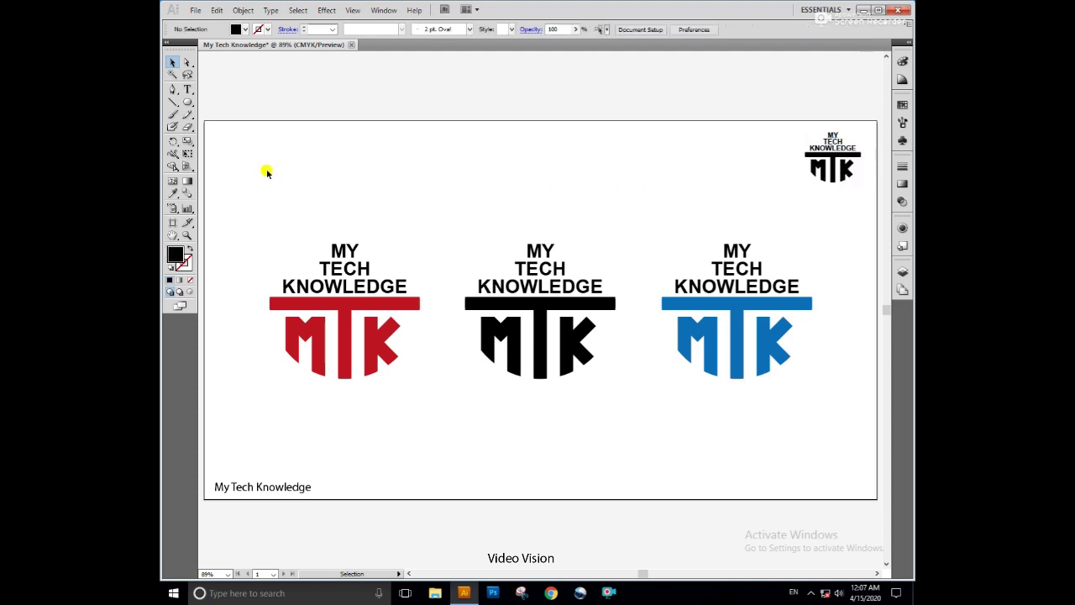
Step: Draw a small circle at the artboard's top-left and duplicate it twice in a vertical column
click(187, 101)
drag(214, 132, 235, 153)
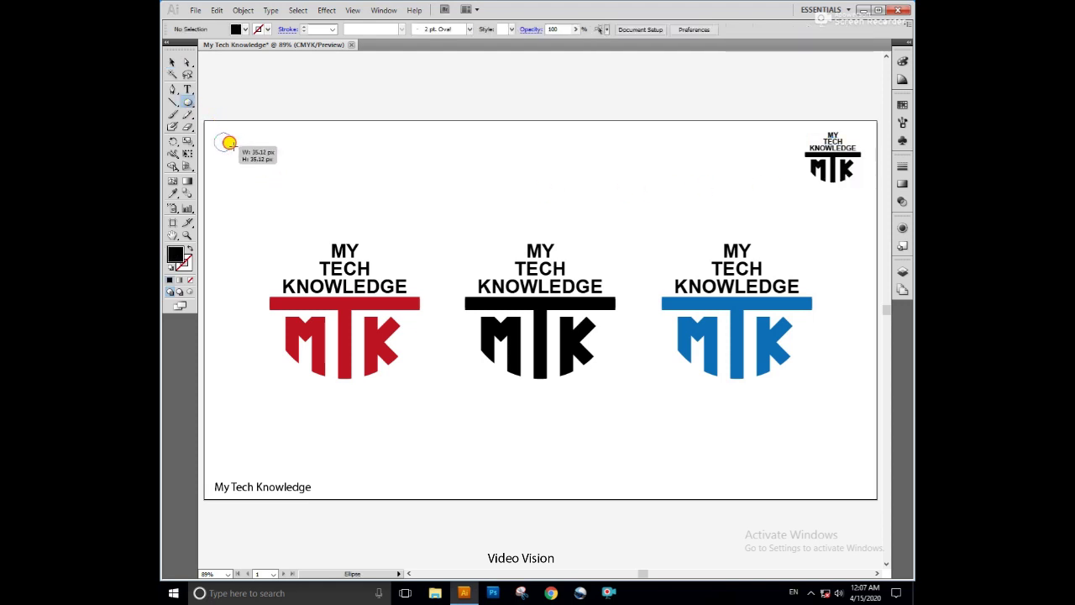
click(172, 62)
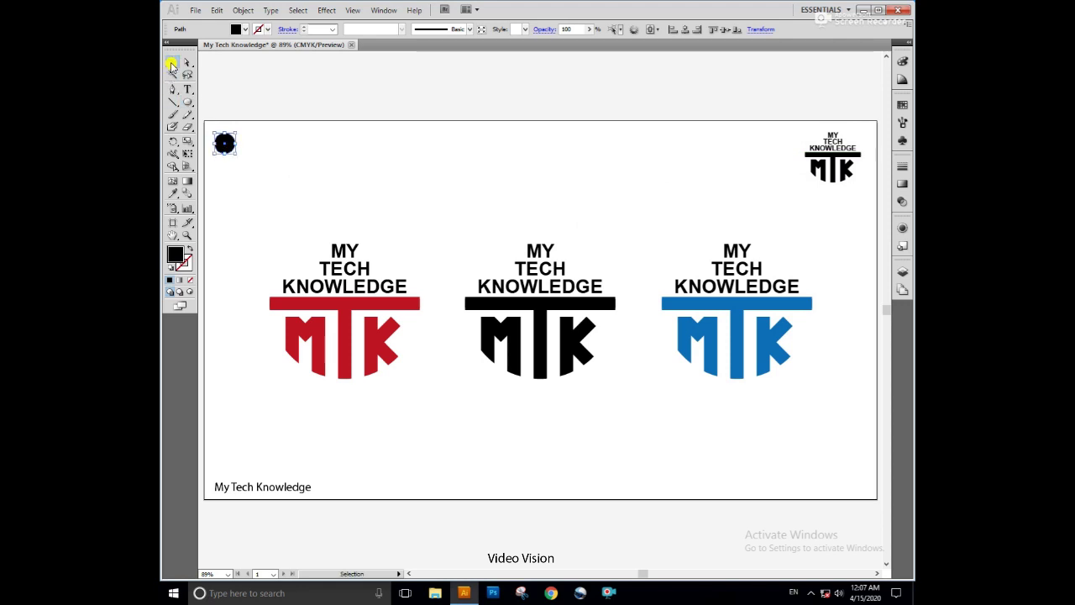
drag(226, 142, 227, 171)
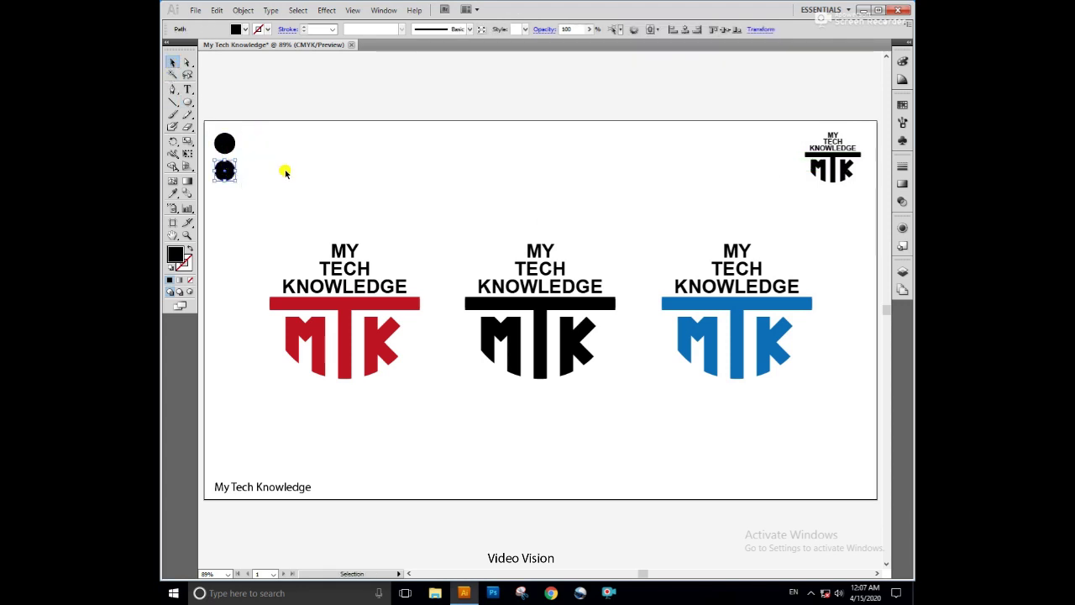
key(ctrl+d)
Step: Eyedropper the left logo's red onto the middle circle and the right logo's blue onto the bottom circle
click(226, 169)
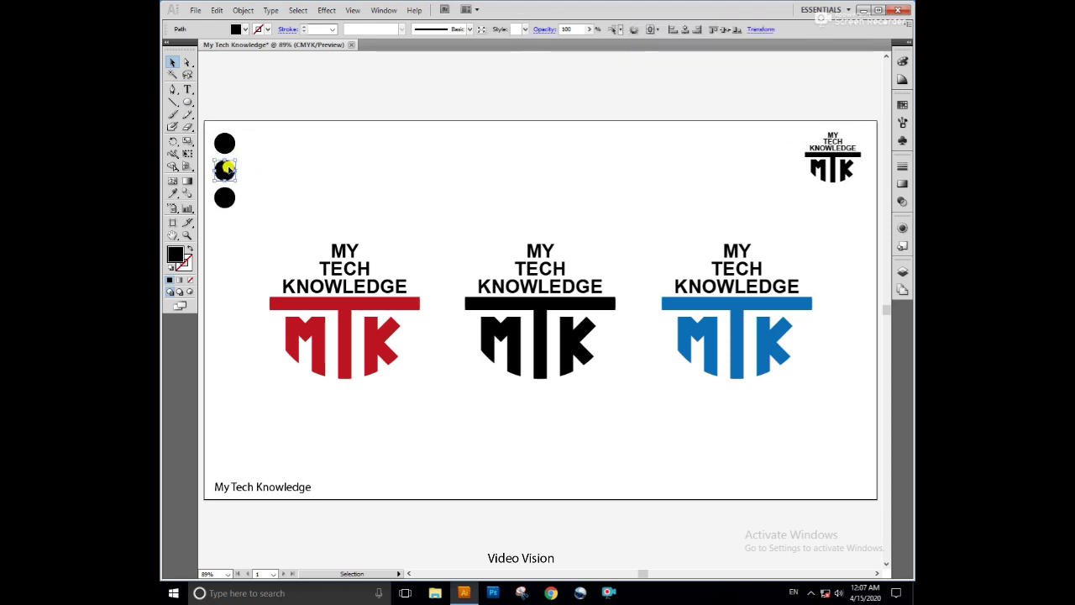
key(i)
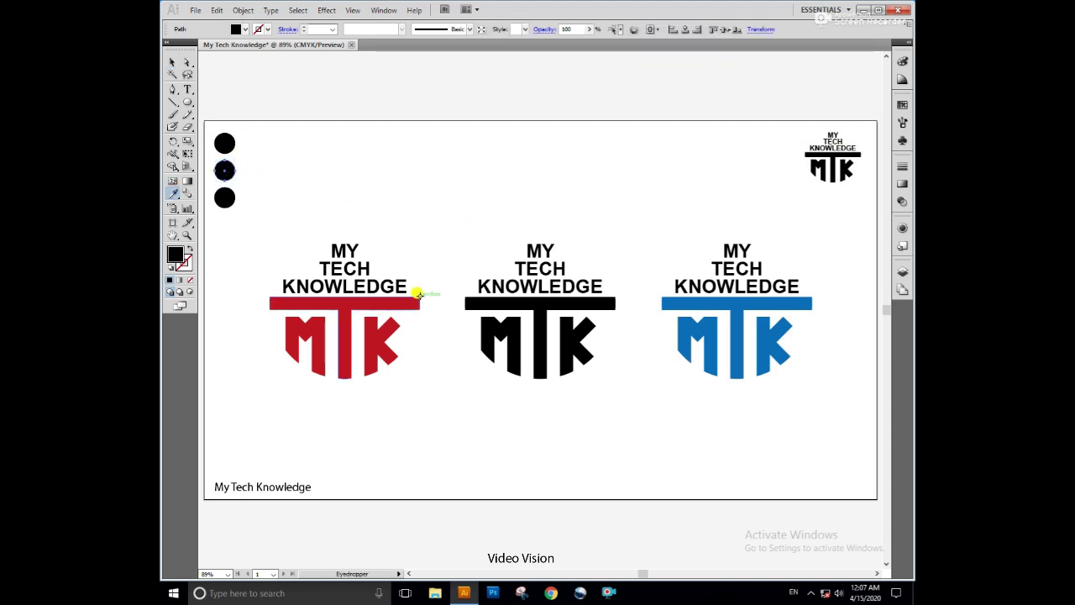
click(411, 300)
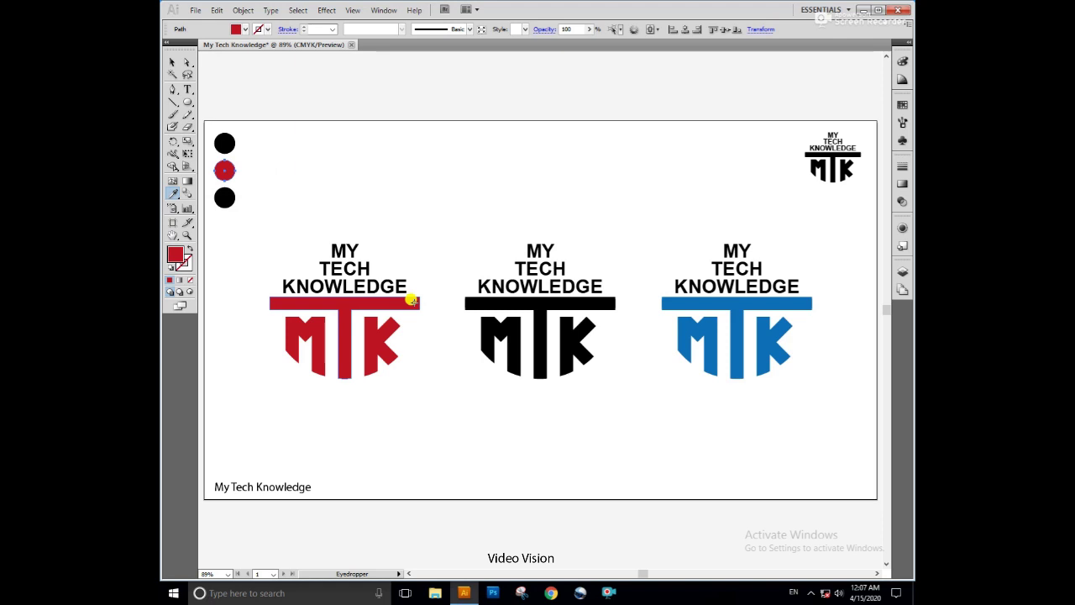
click(172, 62)
click(224, 197)
click(173, 194)
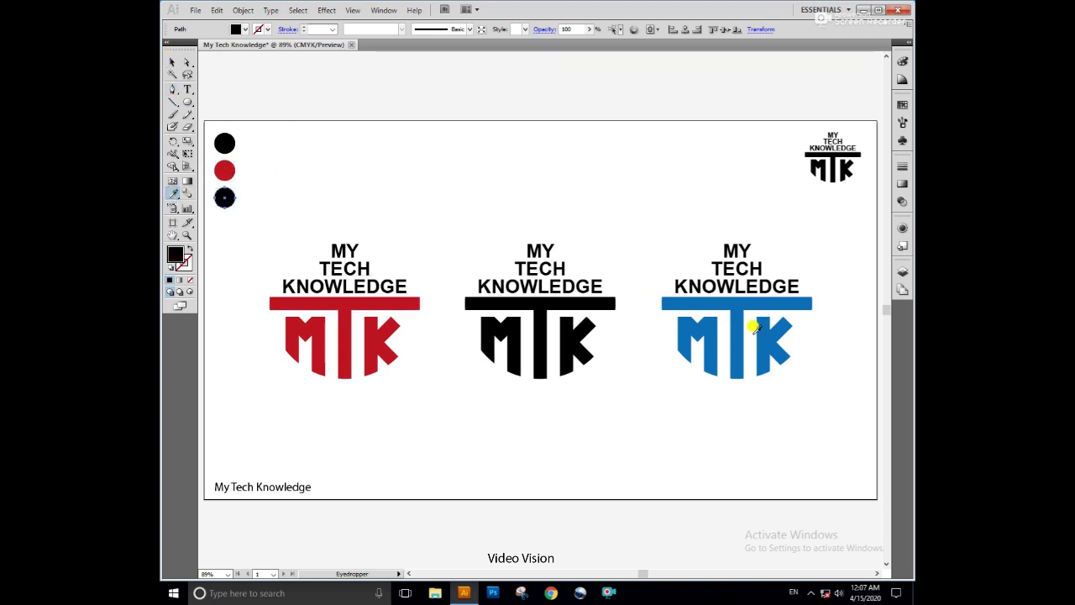
click(736, 329)
click(172, 62)
click(413, 172)
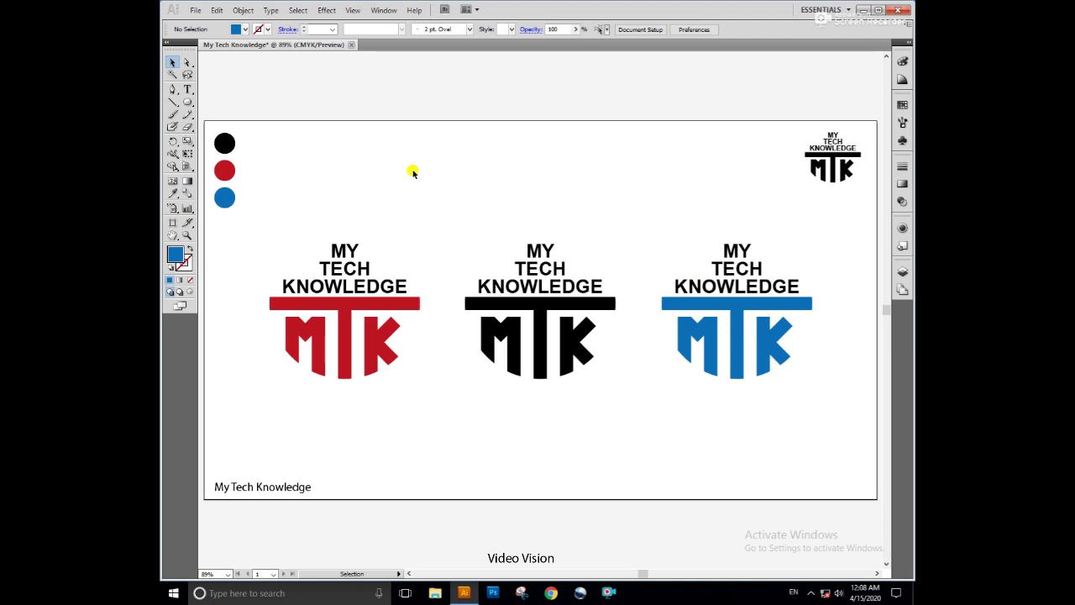
key(ctrl+plus)
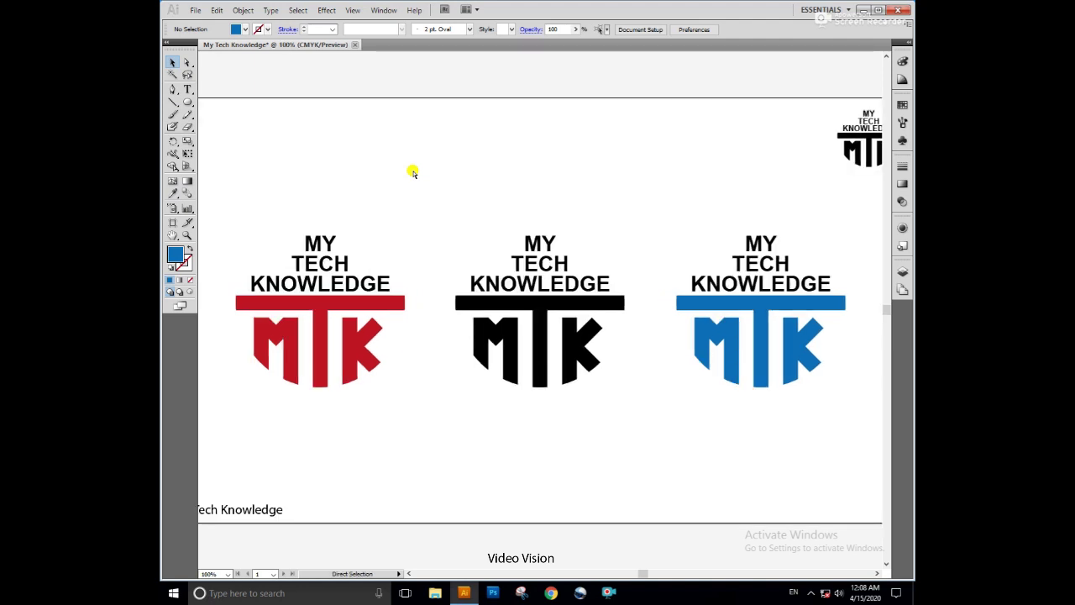
key(ctrl+0)
key(ctrl+minus)
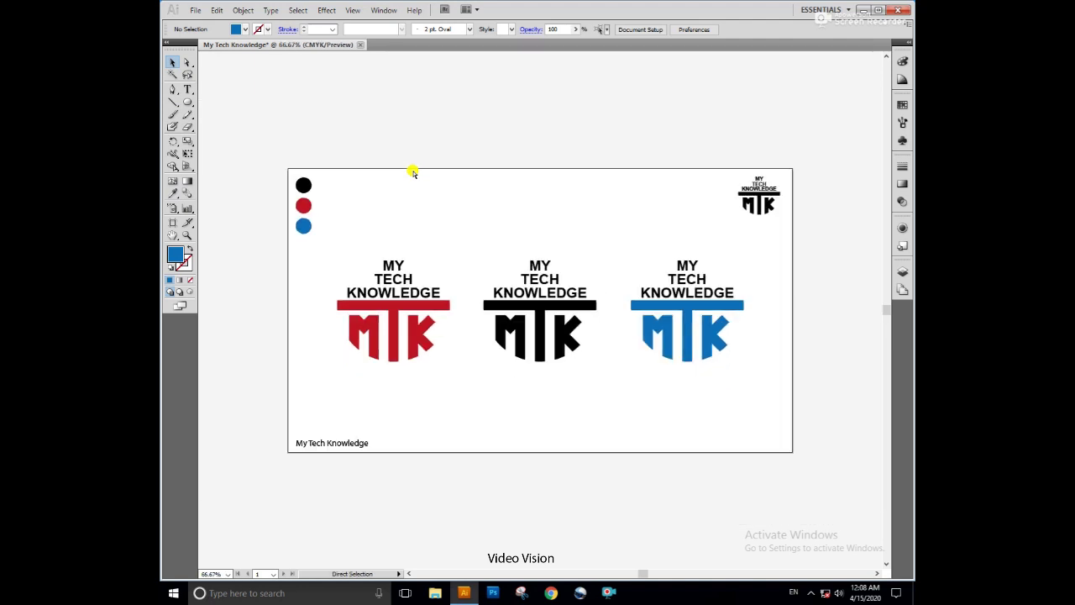
key(ctrl+1)
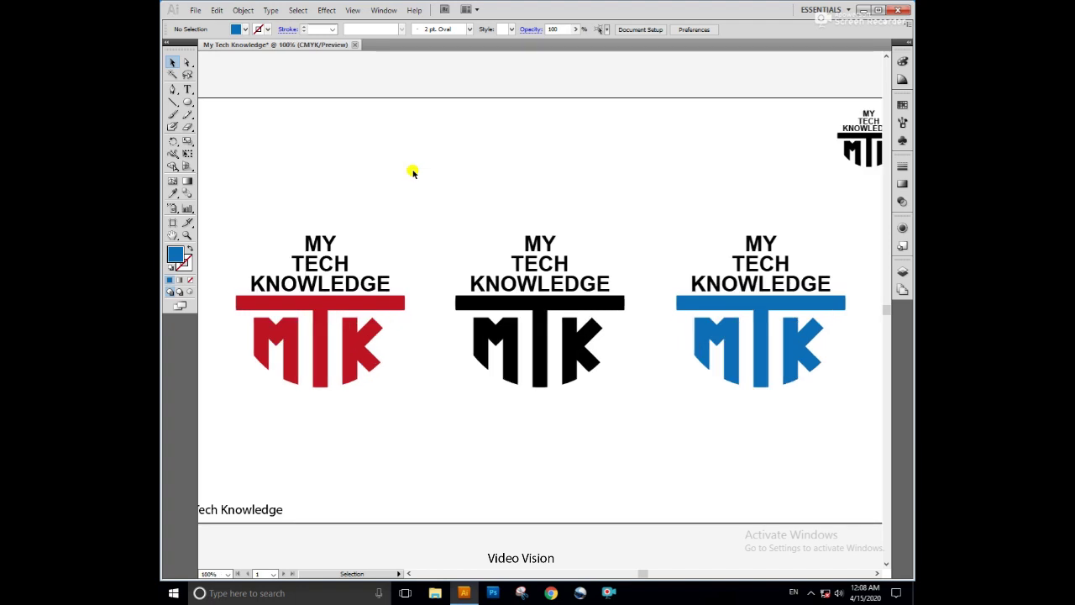
key(ctrl+0)
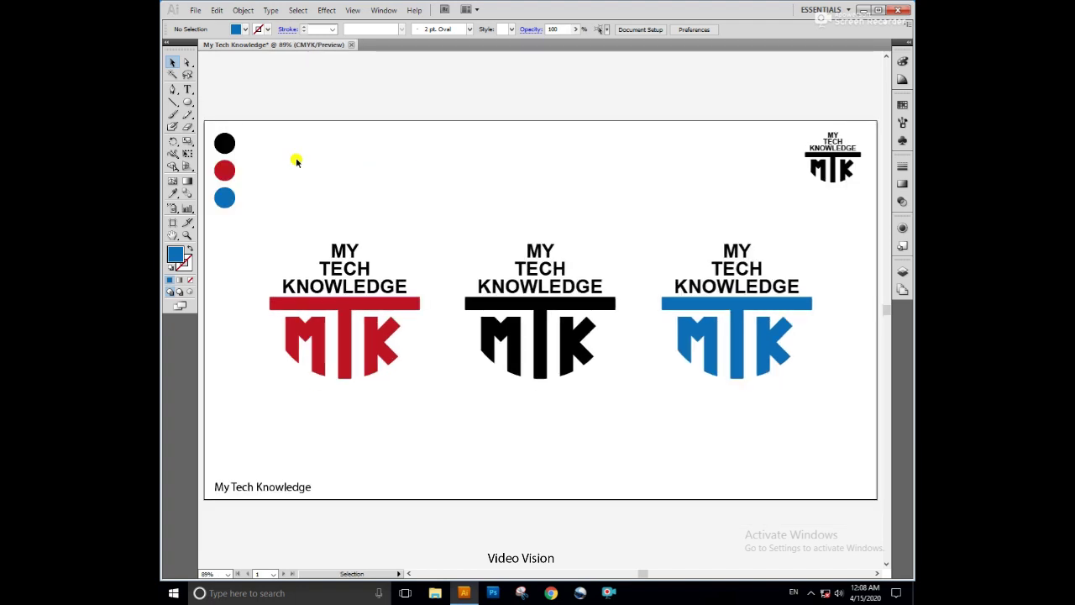
click(187, 90)
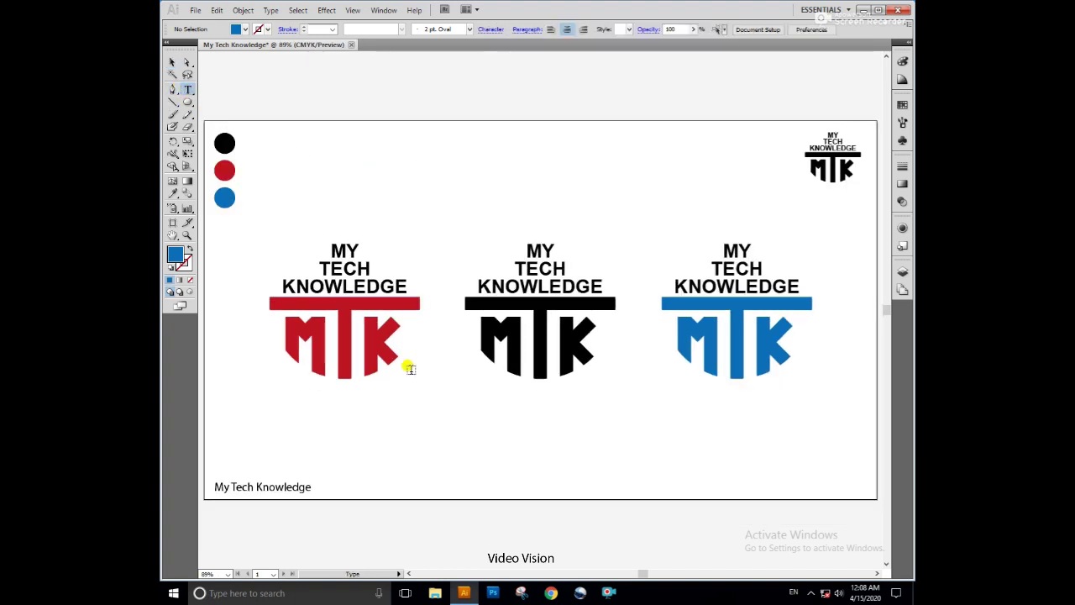
click(476, 433)
text(Thank you for watching)
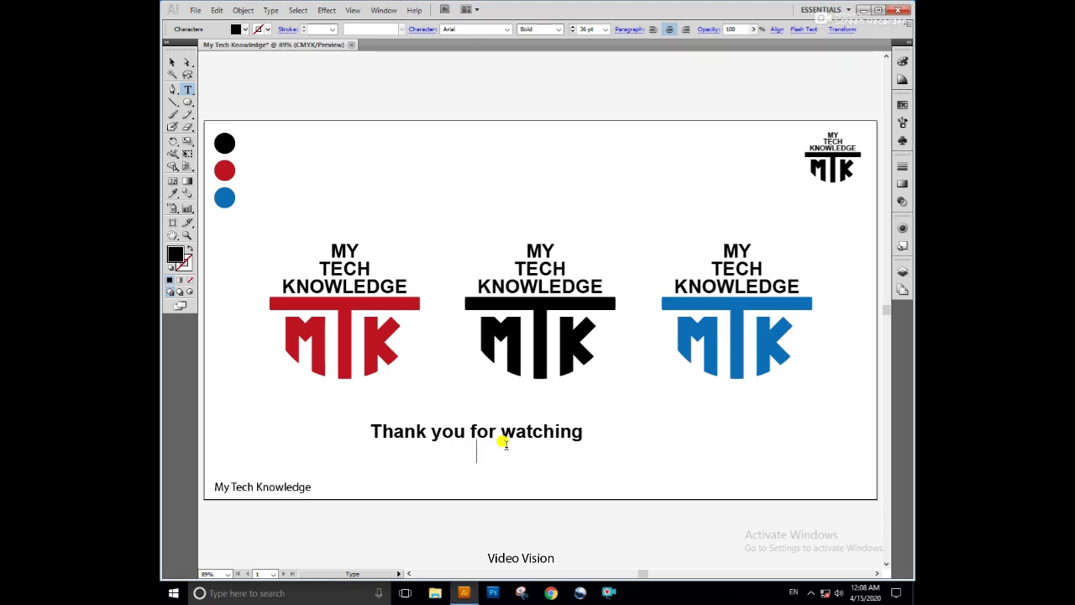
key(Return)
text(Pathiinder)
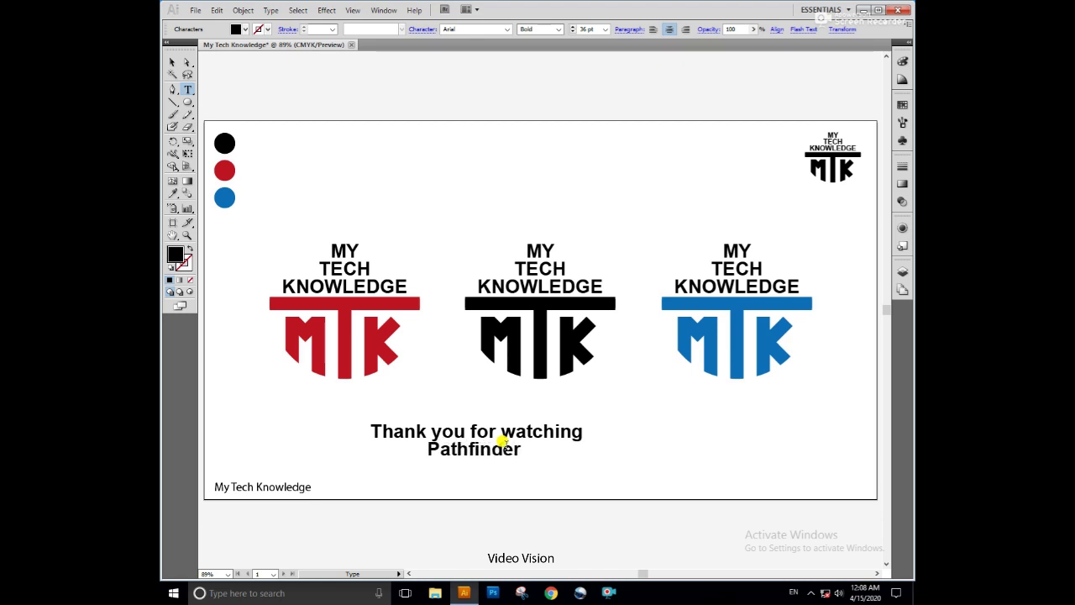
text( is very u)
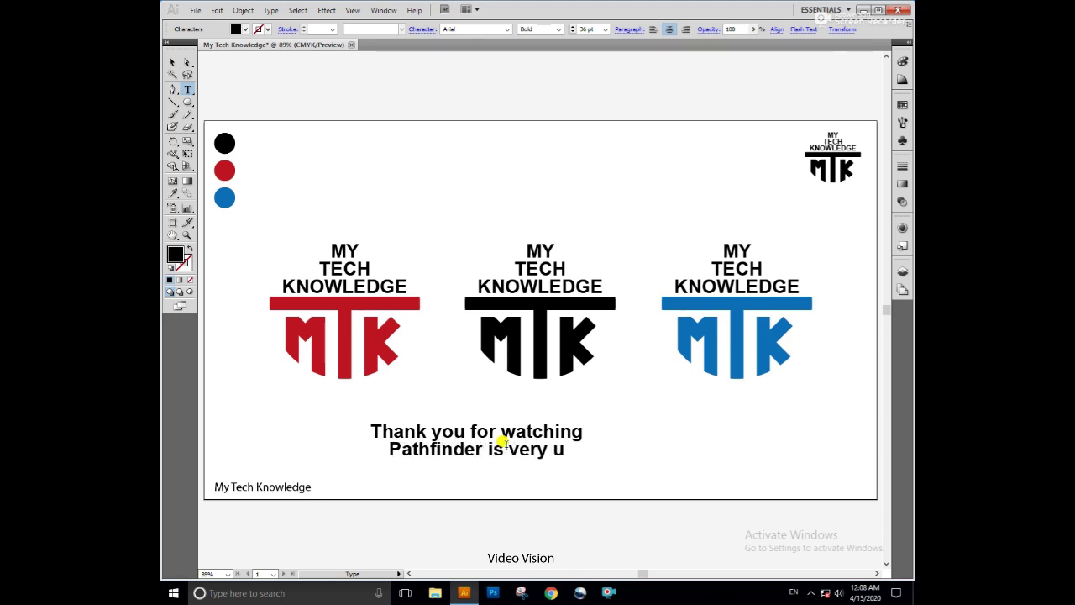
text(sefull)
key(Return)
text(when you design)
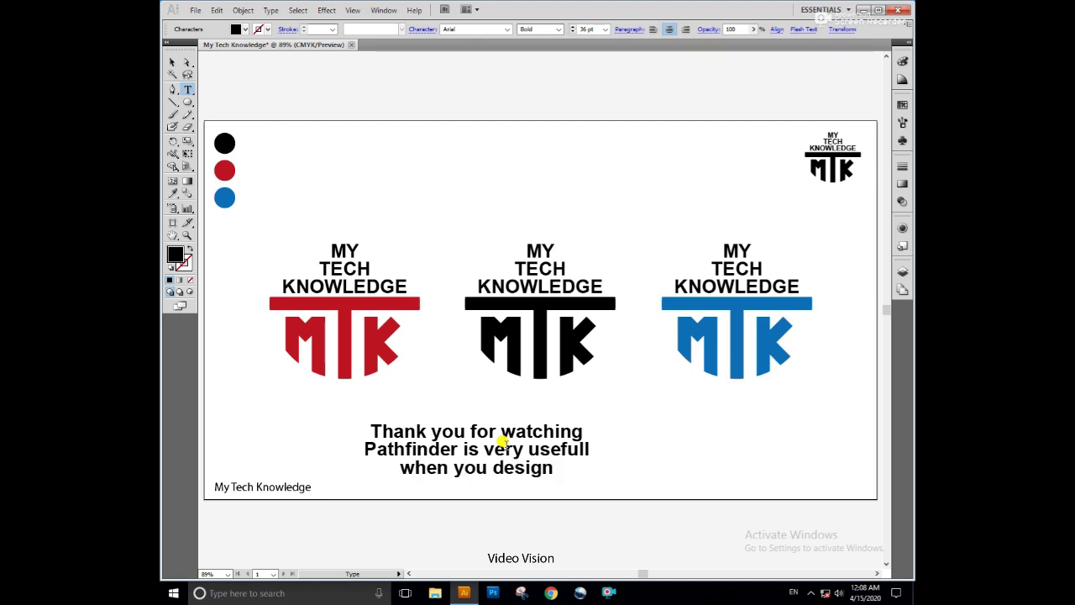
text( a logo)
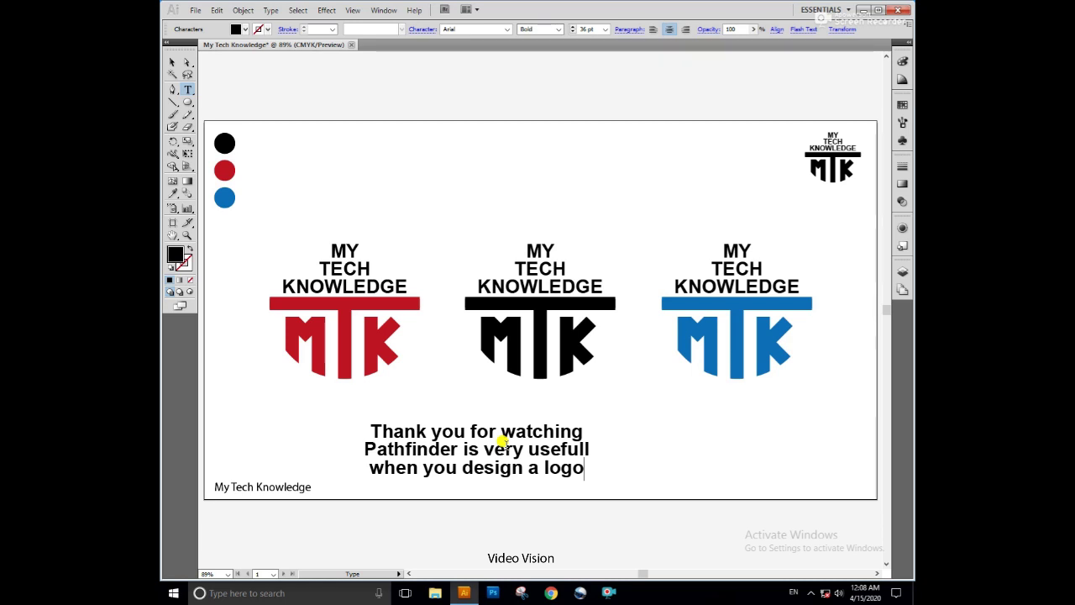
text(.)
key(Return)
text(it will)
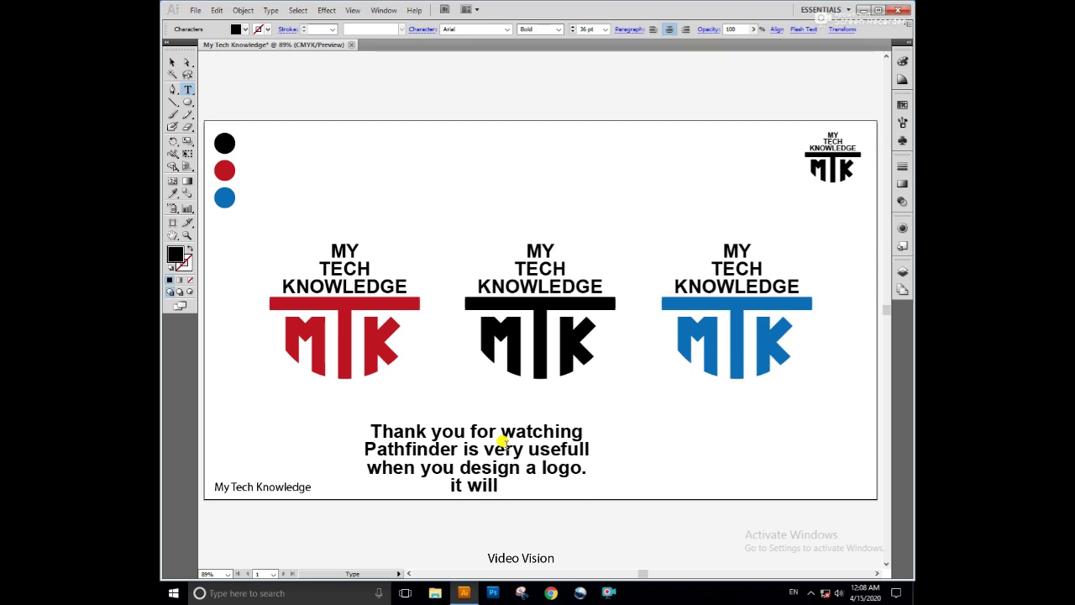
text( help you create)
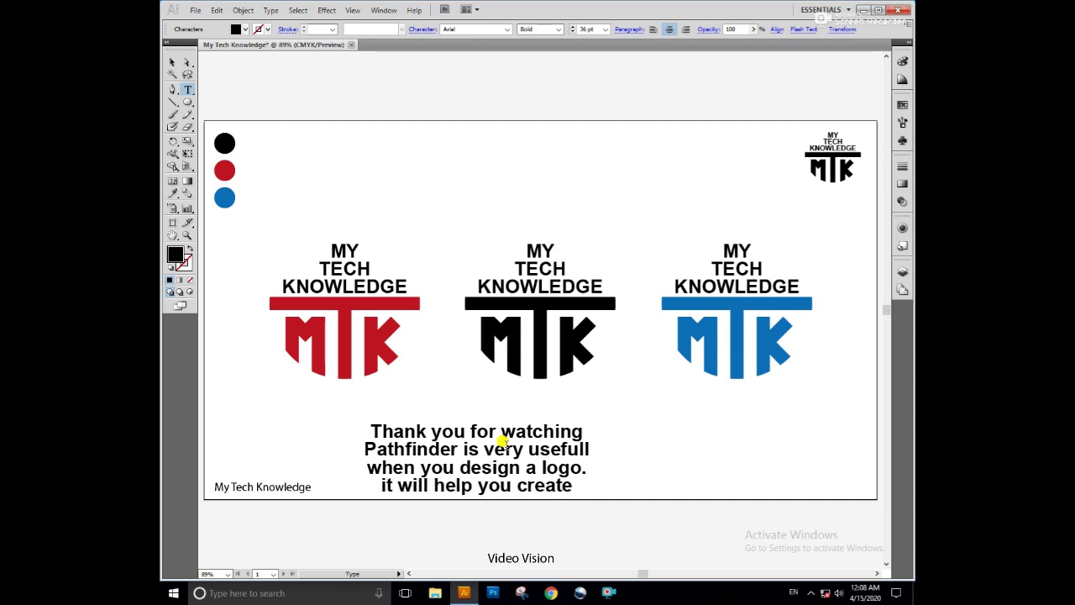
text( unique)
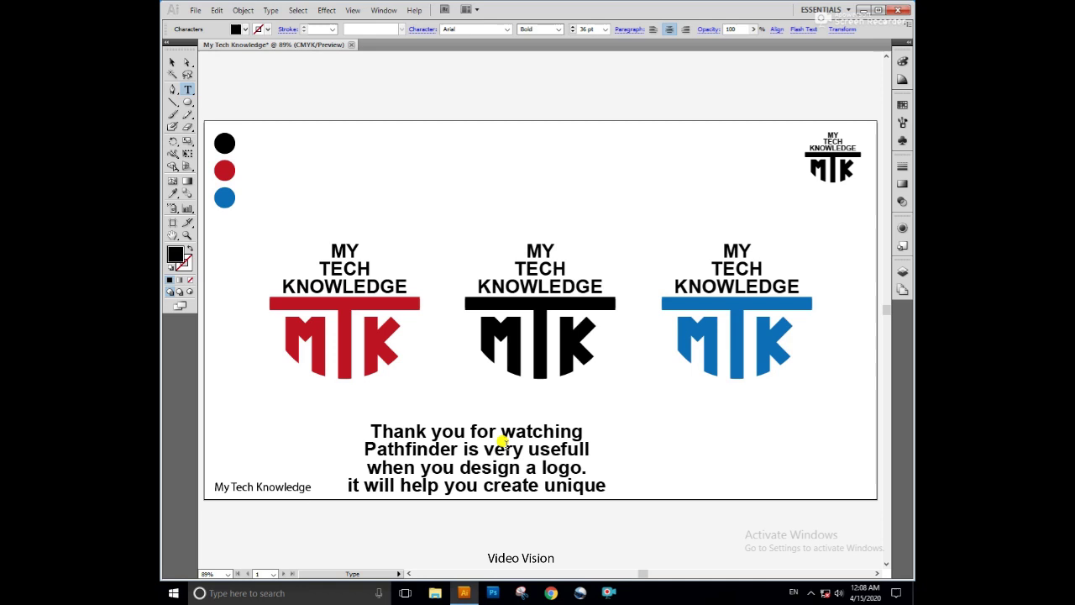
text( logo.)
key(Escape)
click(691, 434)
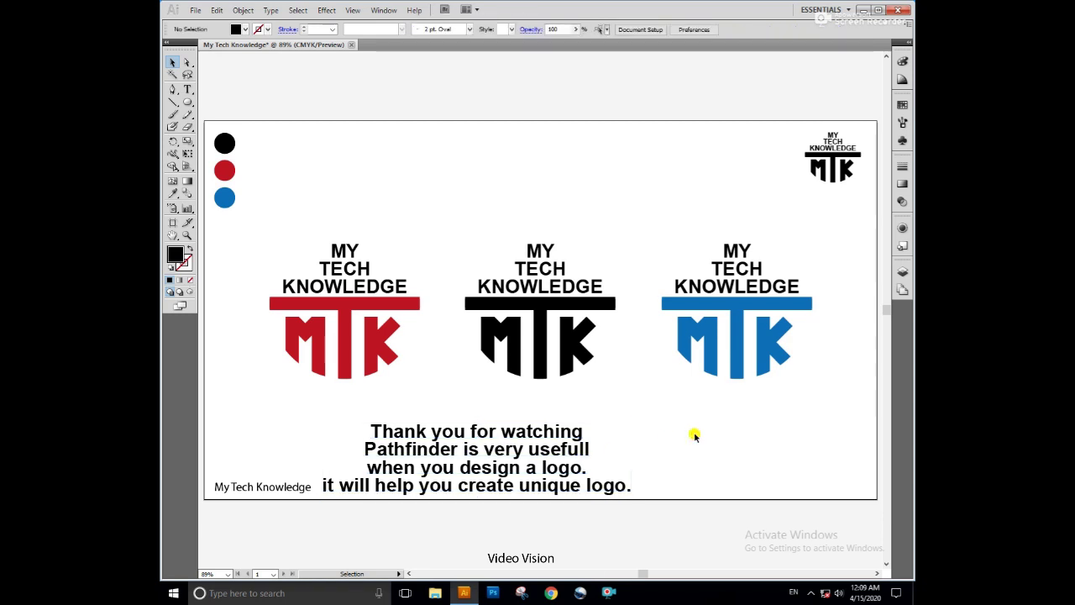
drag(578, 451, 628, 424)
click(596, 476)
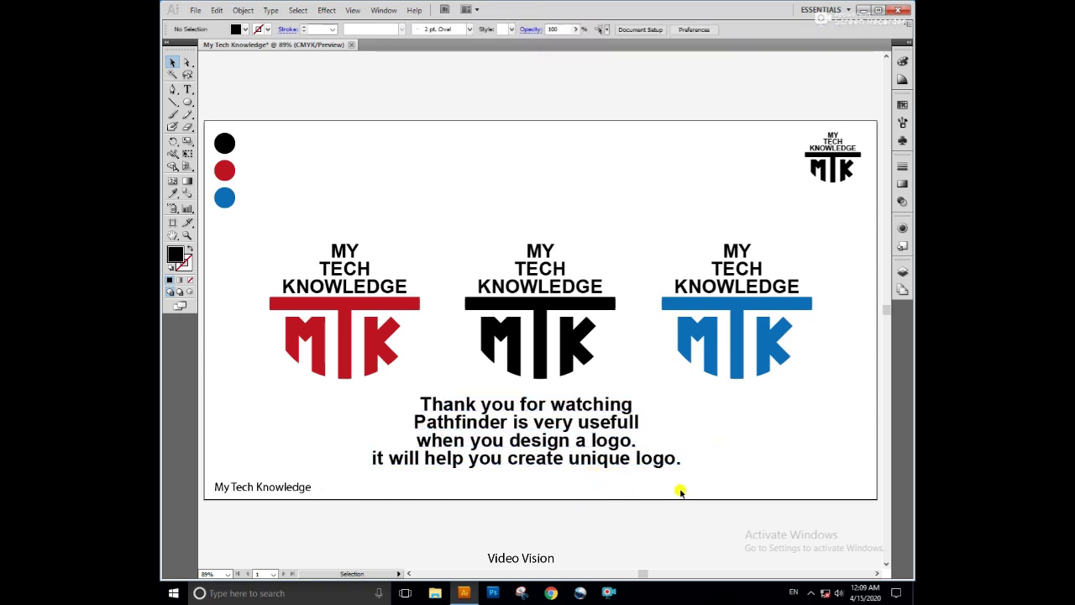
click(620, 461)
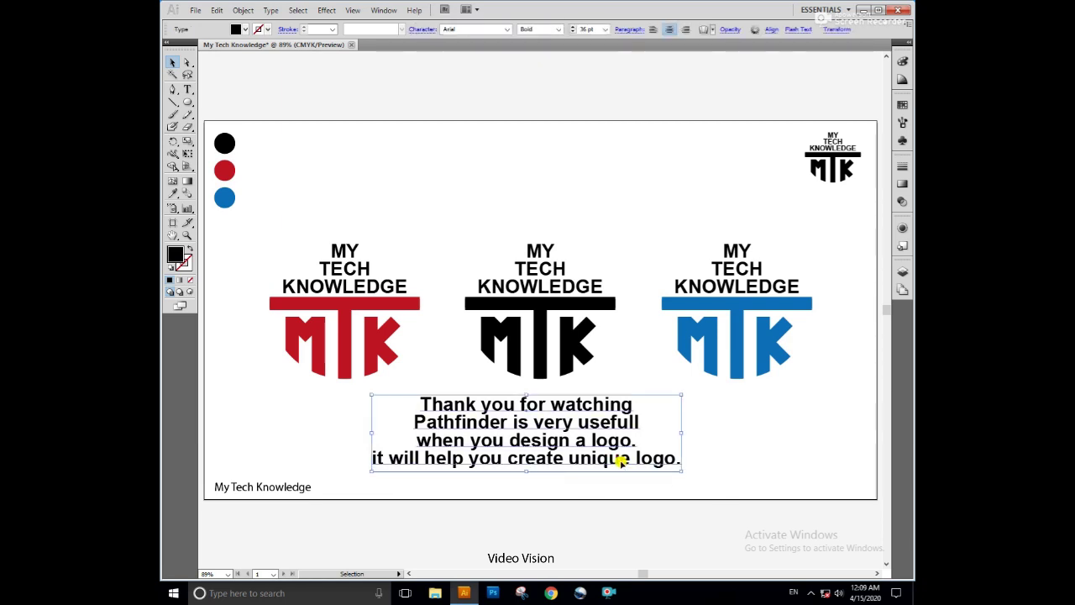
key(Delete)
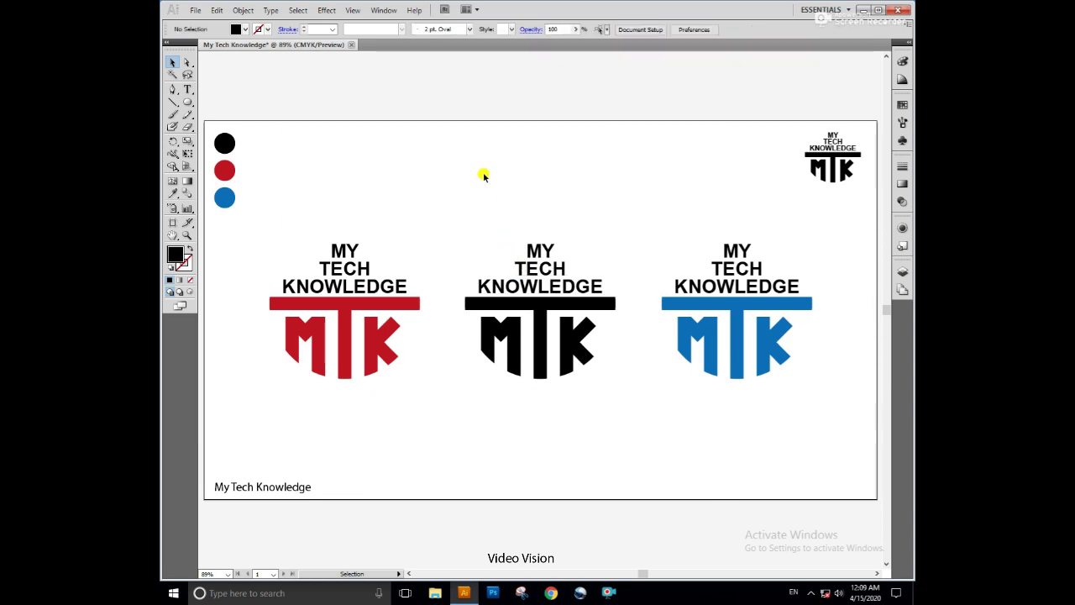